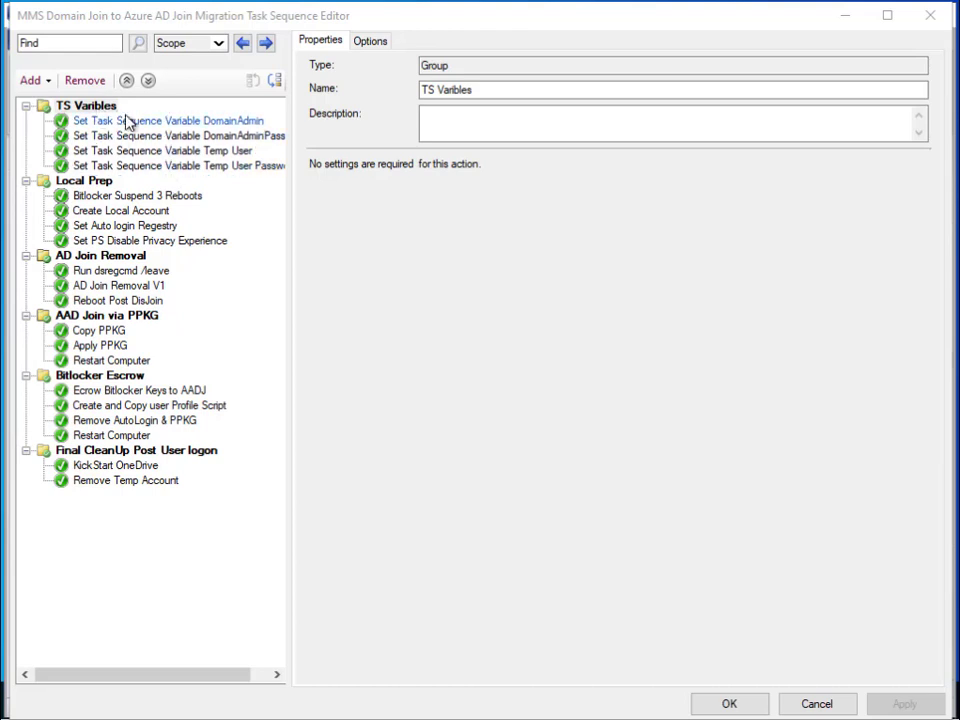
- Review the DomainAdmin and Temp User variable steps, ending on Temp User (TempUser = MMSTemp)
left_click(190, 121)
left_click(192, 136)
left_click(195, 122)
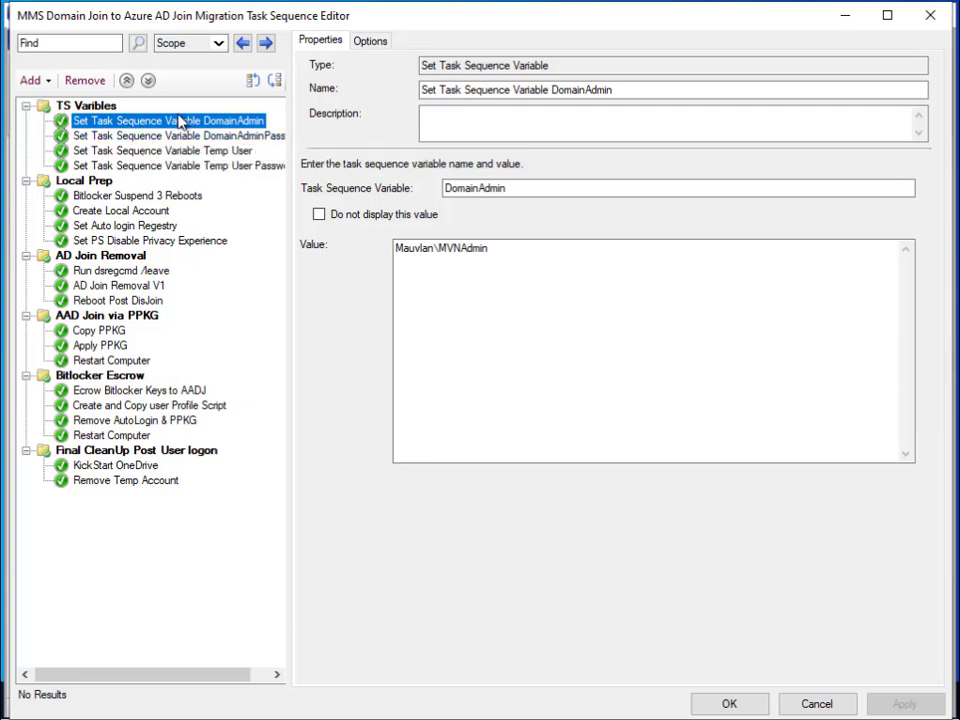
left_click(195, 153)
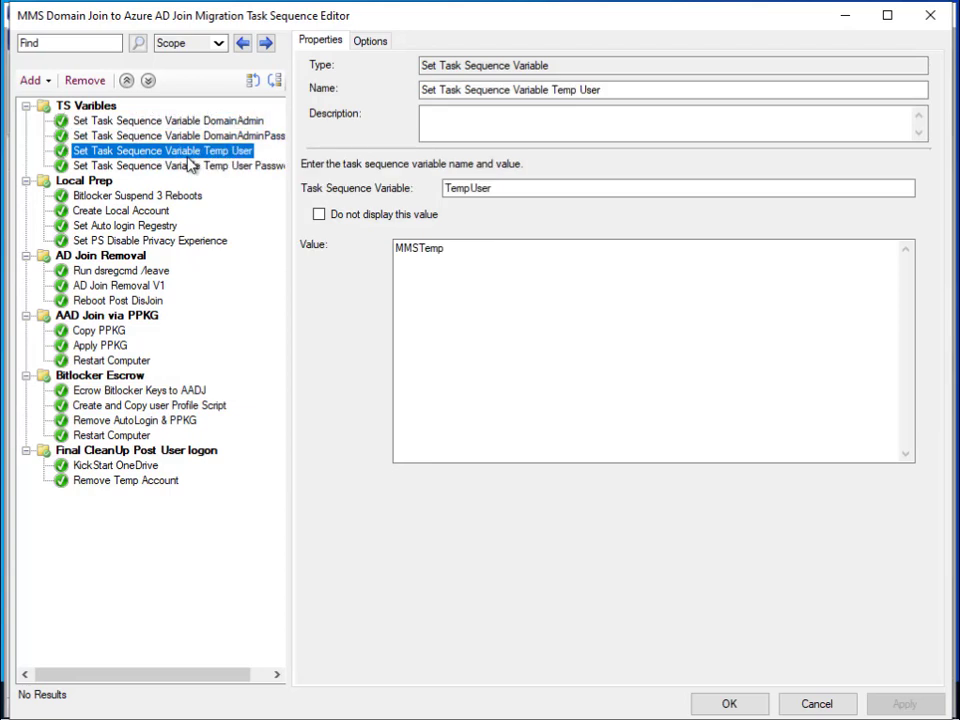
left_click(192, 168)
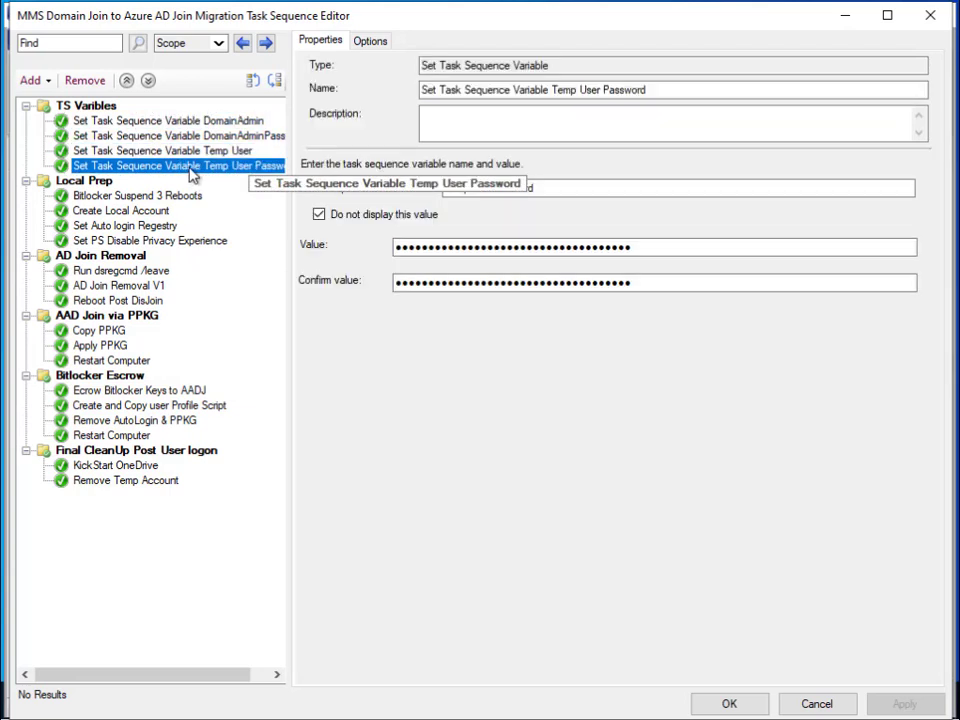
left_click(204, 153)
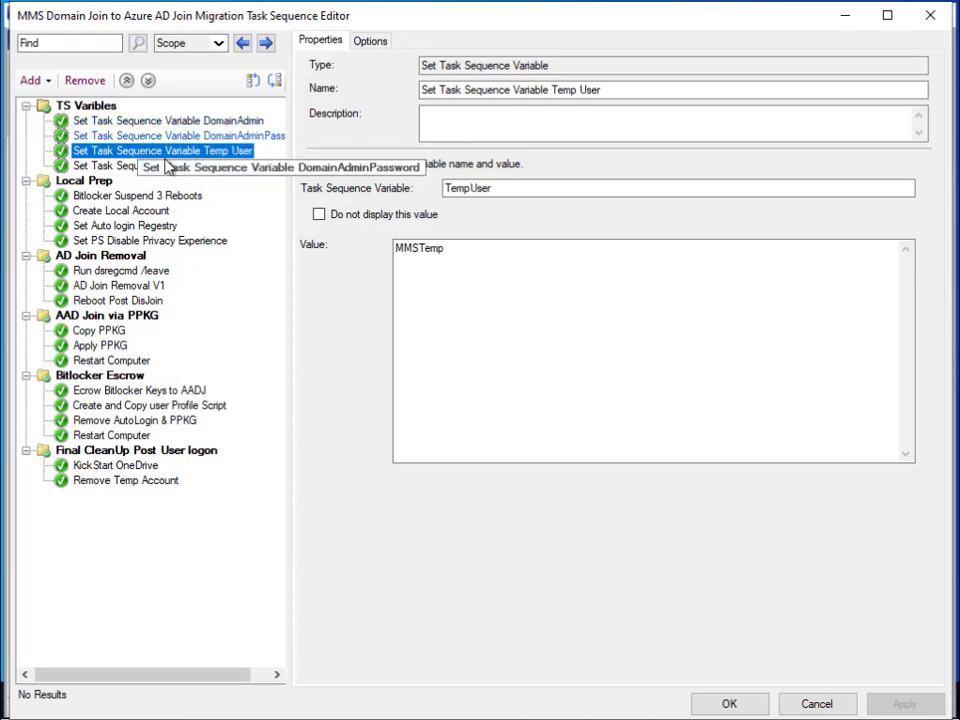
- Review the Suspend-BitLocker command in the Bitlocker Suspend 3 Reboots script, closing without changes
left_click(133, 198)
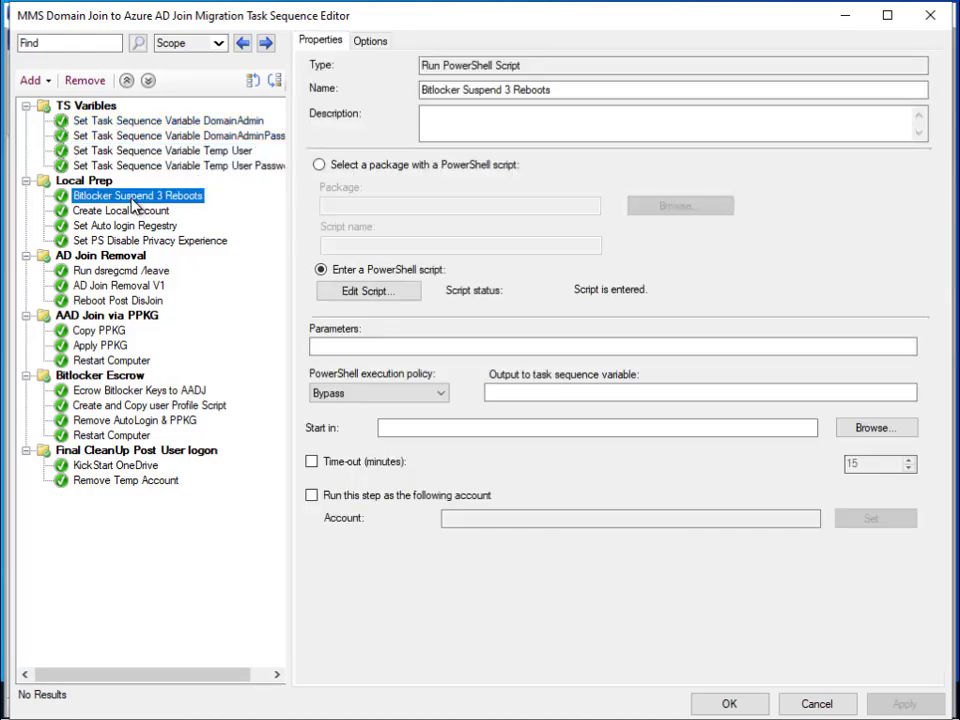
left_click(365, 291)
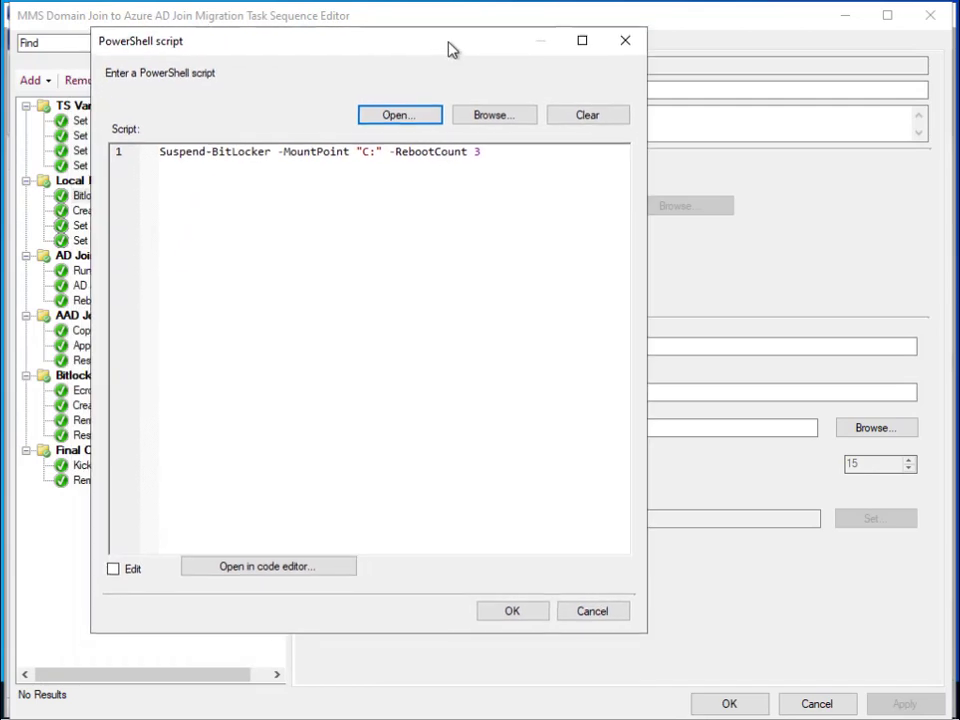
left_click_drag(480, 151, 160, 151)
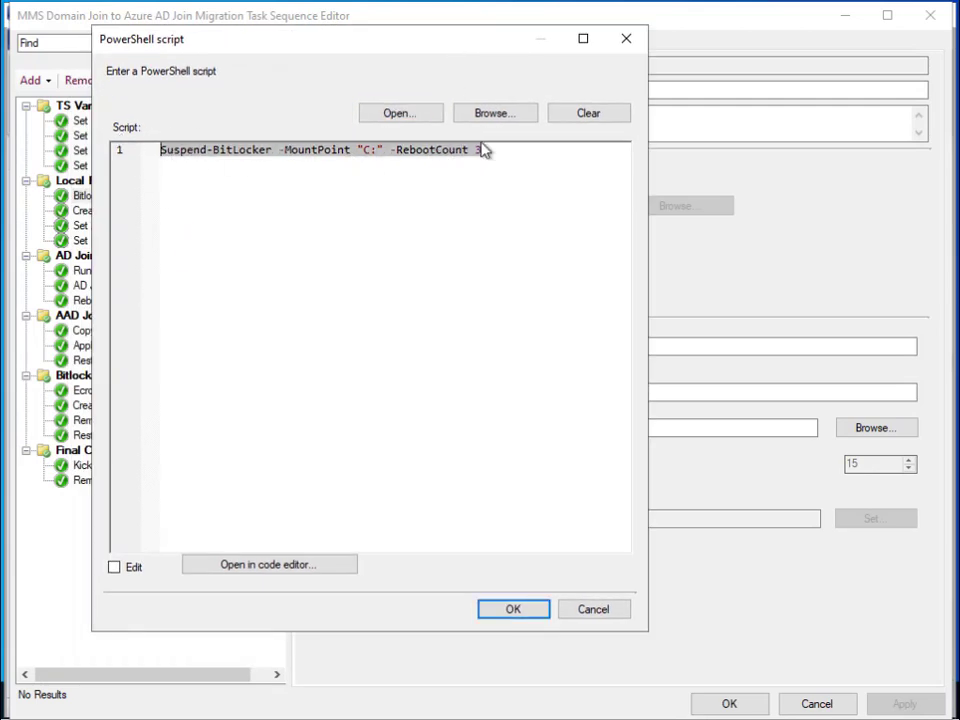
left_click(592, 606)
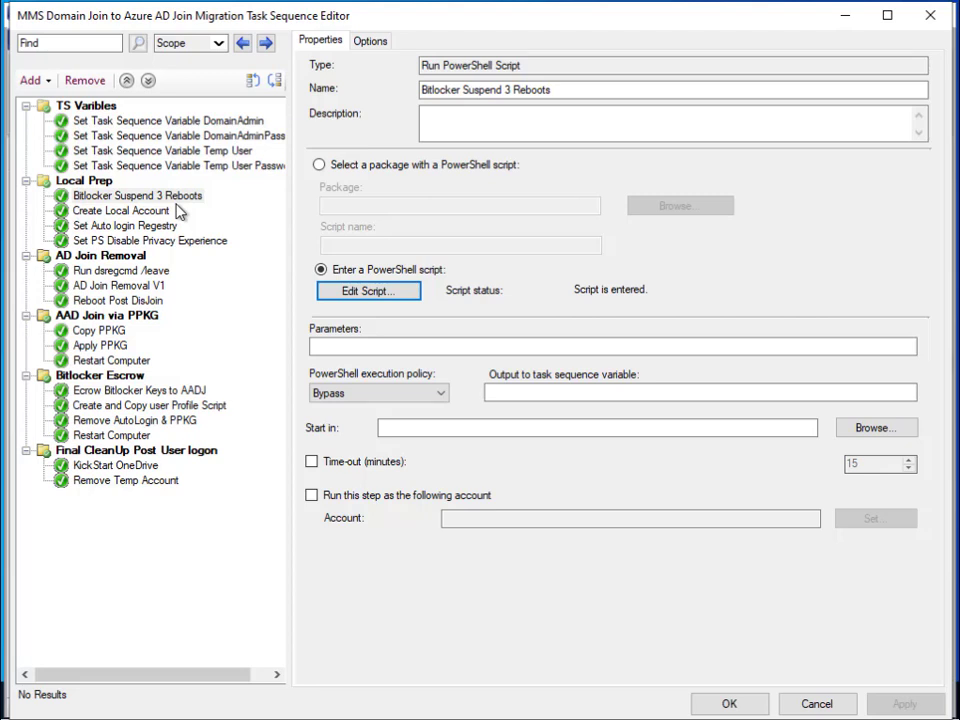
- Highlight the CreateLocal.ps1 script name in the Create Local Account step
left_click(160, 211)
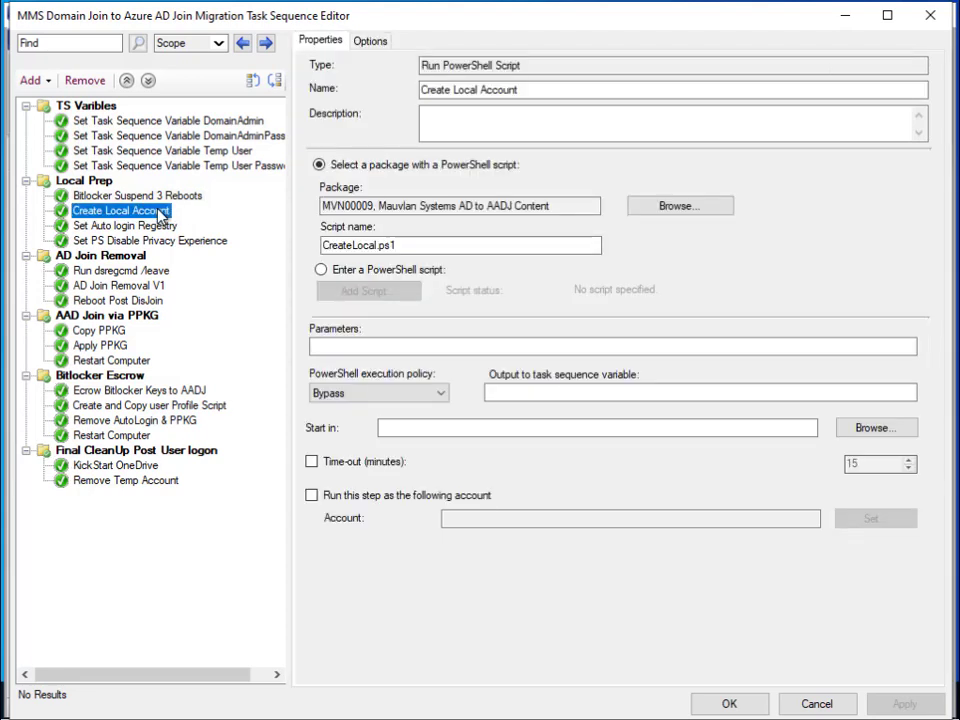
left_click_drag(397, 245, 323, 244)
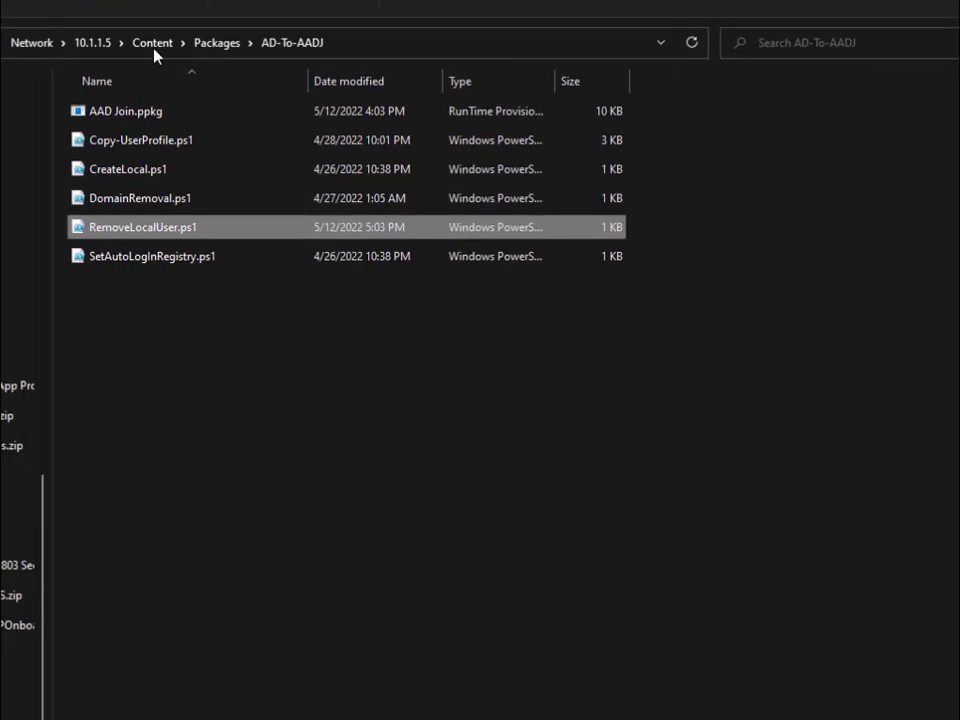
- Point out CreateLocal.ps1, RemoveLocalUser.ps1, SetAutoLogInRegistry.ps1, Copy-UserProfile.ps1 and DomainRemoval.ps1 in AD-To-AADJ
left_click(141, 170)
left_click(146, 228)
left_click(150, 244)
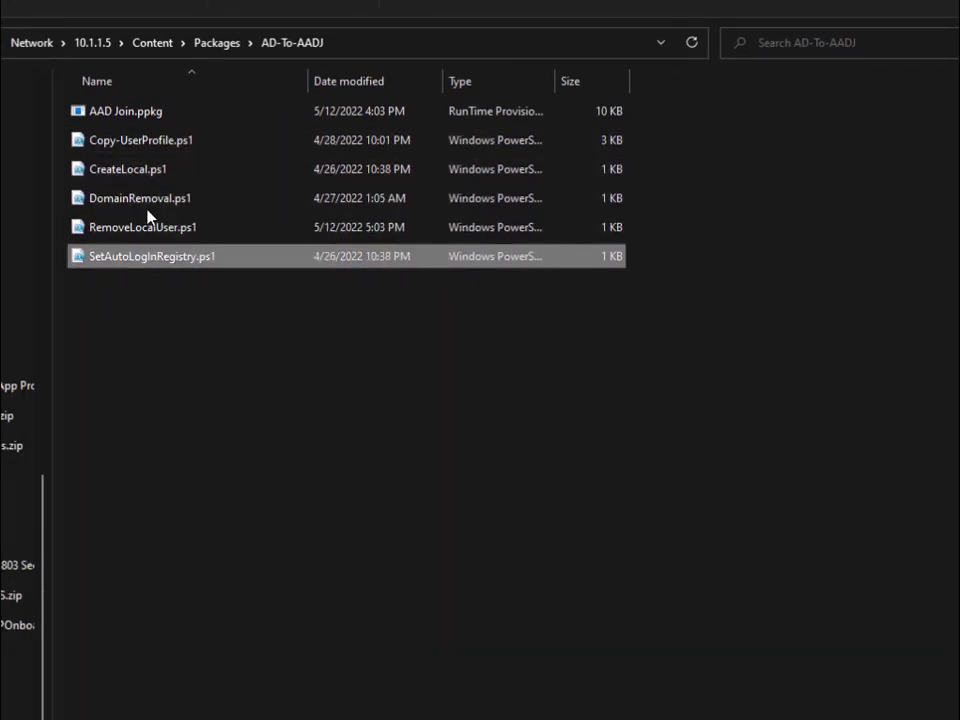
left_click(143, 145)
left_click(146, 170)
left_click(154, 200)
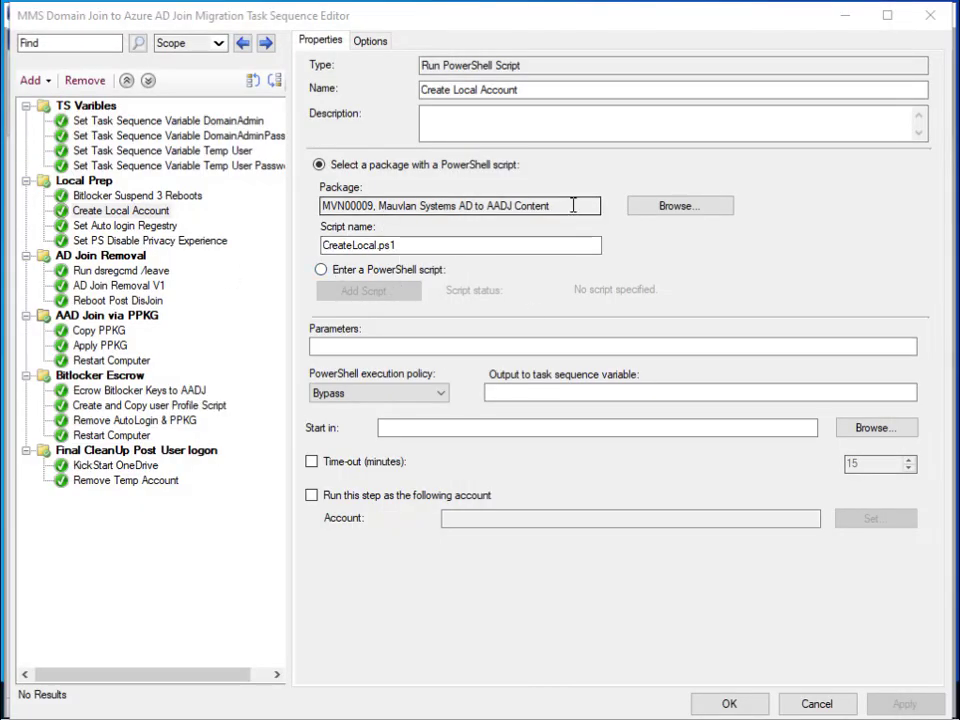
- Highlight the package name 'Mauvlan Systems AD to AADJ Content', then switch to File Explorer
left_click_drag(555, 206, 386, 206)
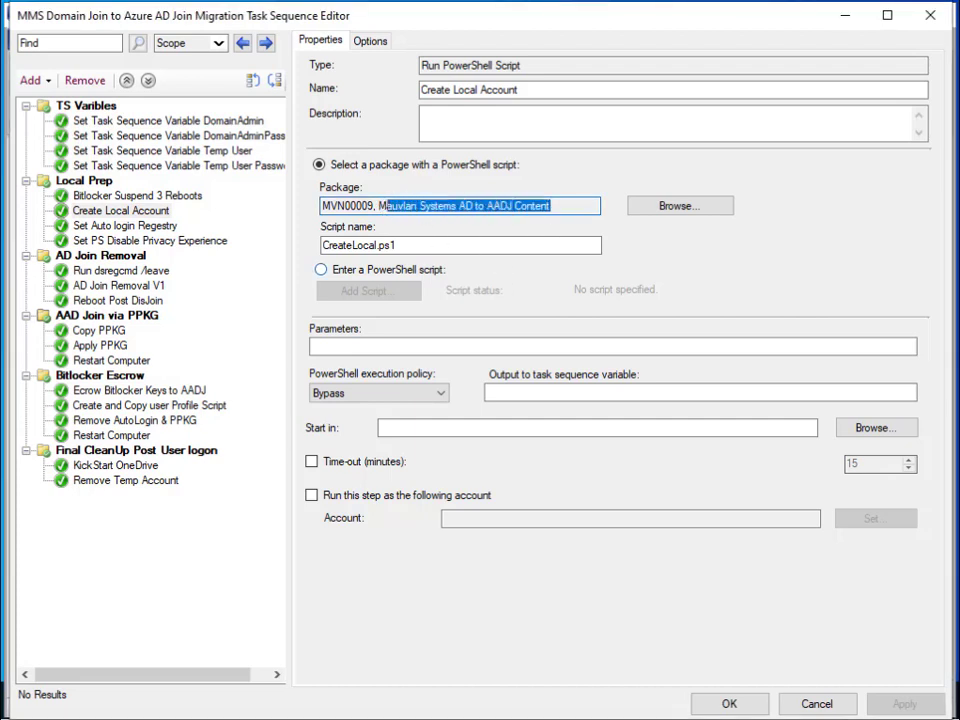
left_click(377, 205)
left_click_drag(377, 205, 552, 204)
key("alt+Tab")
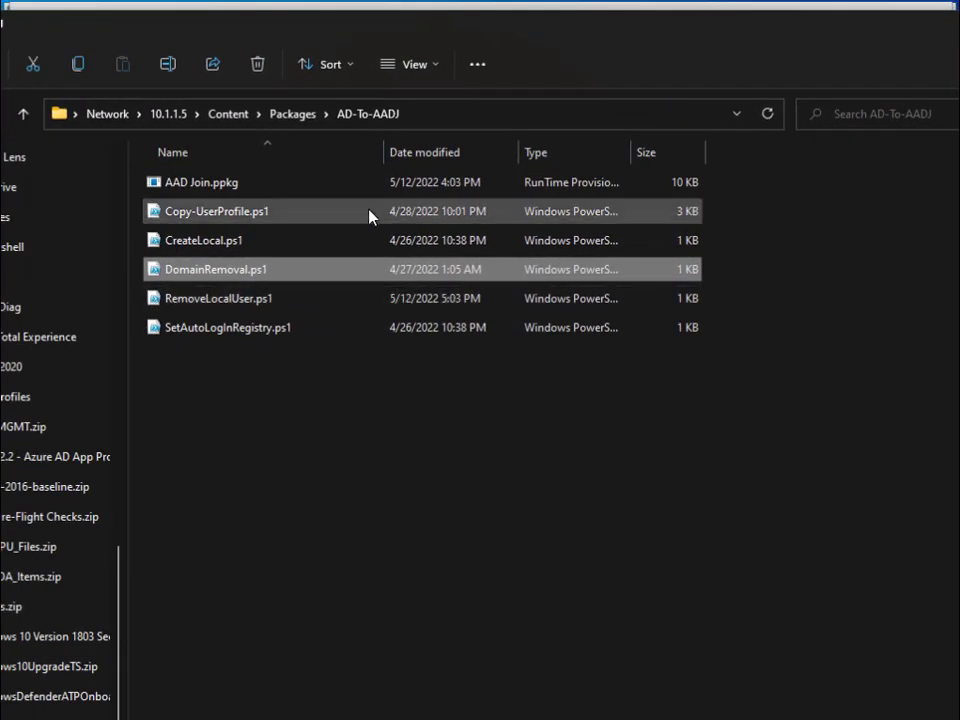
- Select the AAD Join.ppkg provisioning package in the AD-To-AADJ folder
left_click(224, 193)
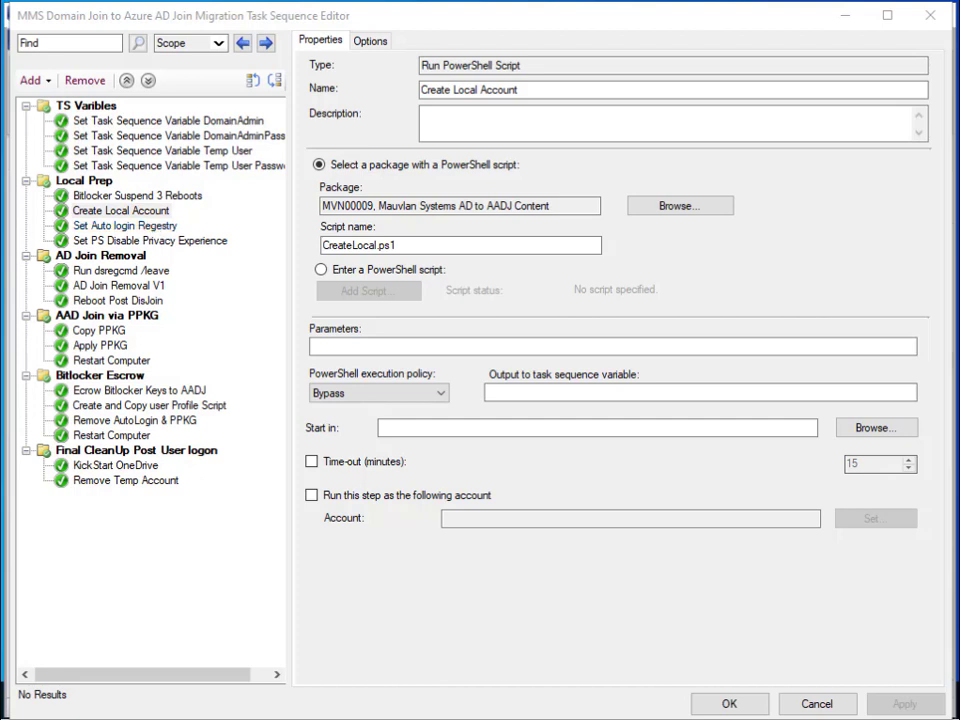
- Review the Set Auto login Registry step and the DisablePrivacyExperience registry script, then close it
left_click(132, 226)
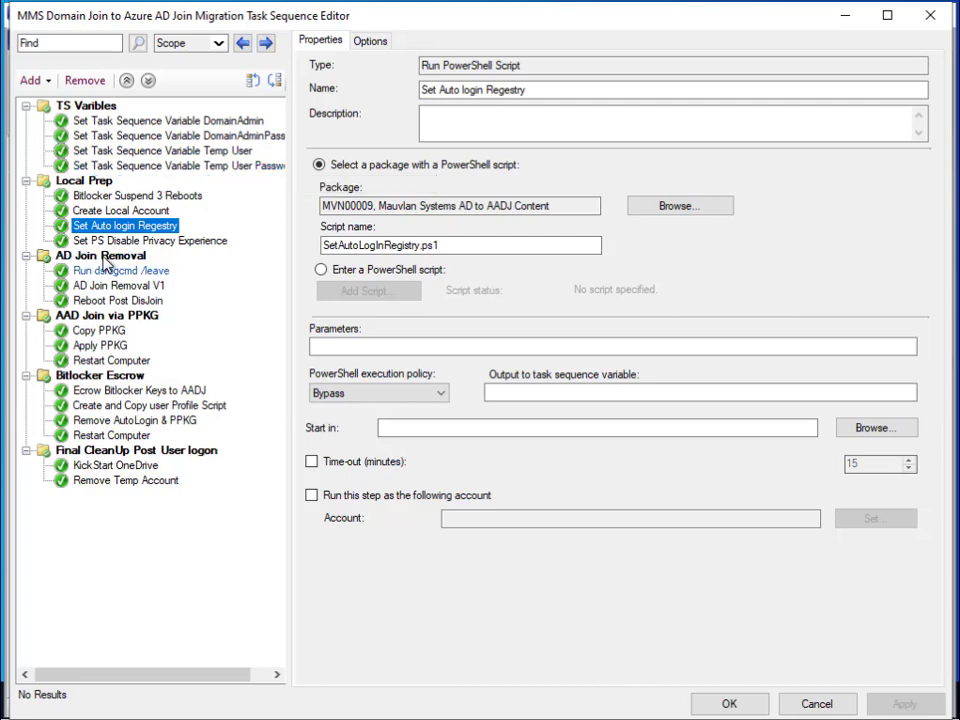
left_click(156, 241)
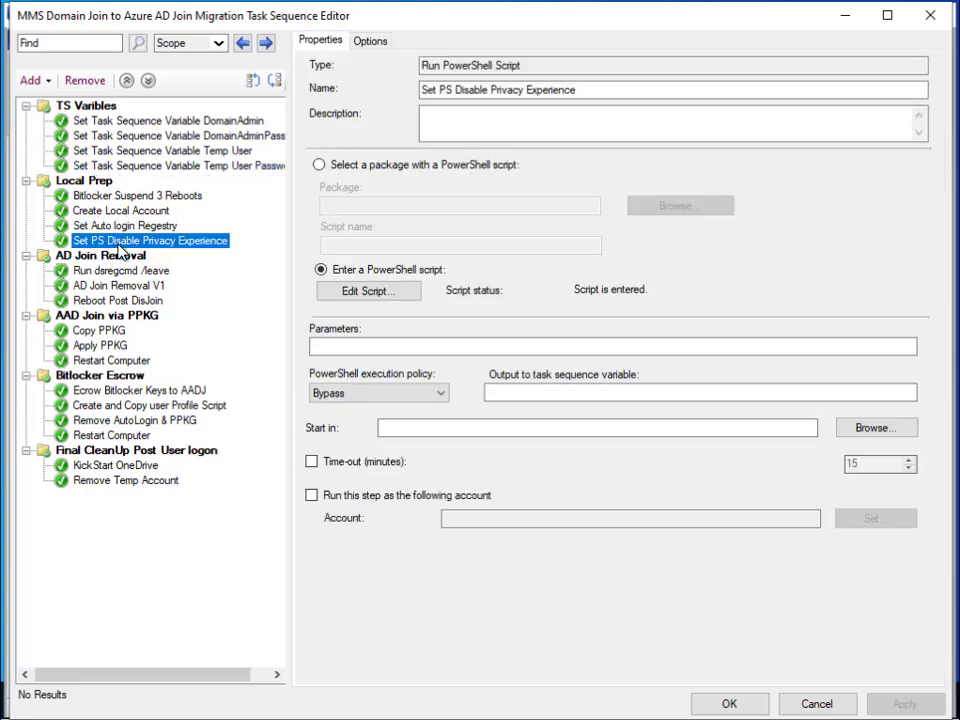
left_click(386, 292)
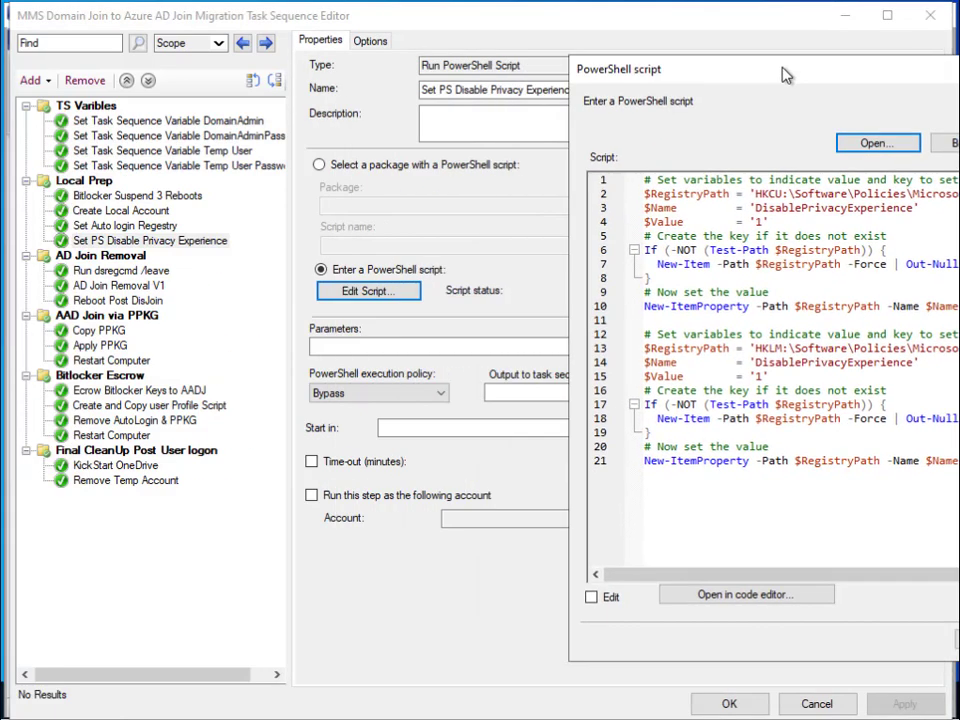
left_click_drag(784, 73, 432, 79)
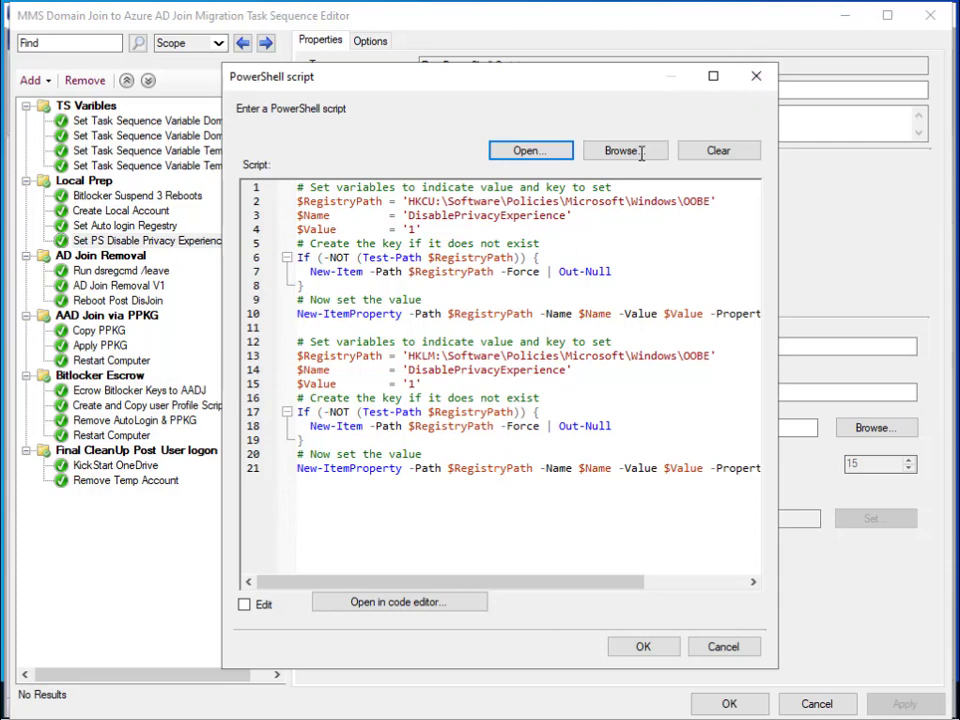
left_click(757, 78)
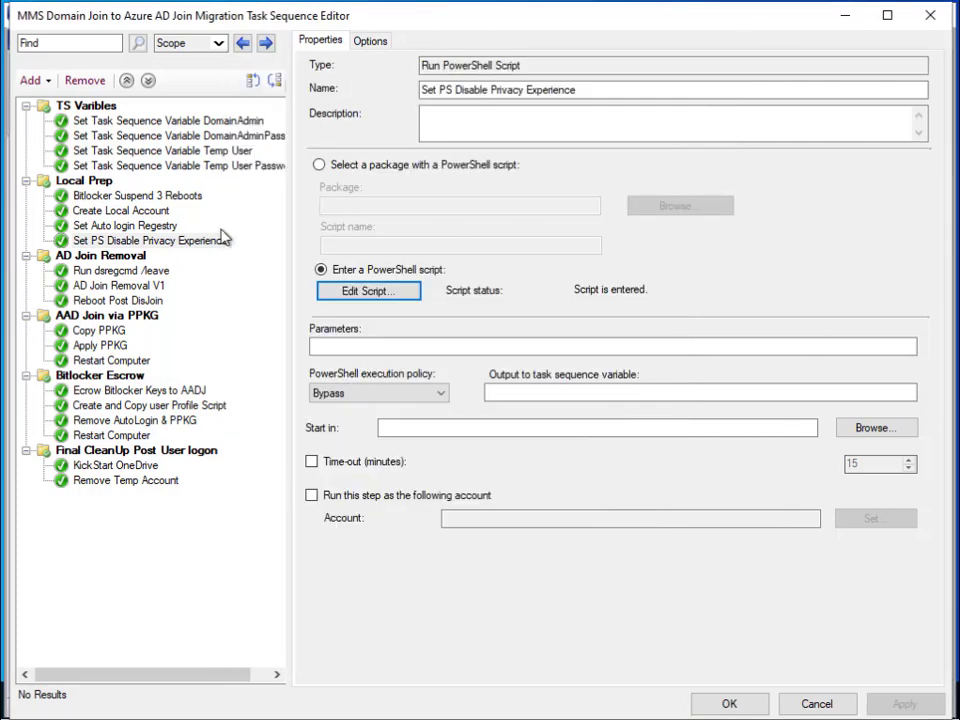
- Show the Run dsregcmd /leave step and highlight its 'cmd.exe /c dsregcmd /leave' command line
left_click(104, 272)
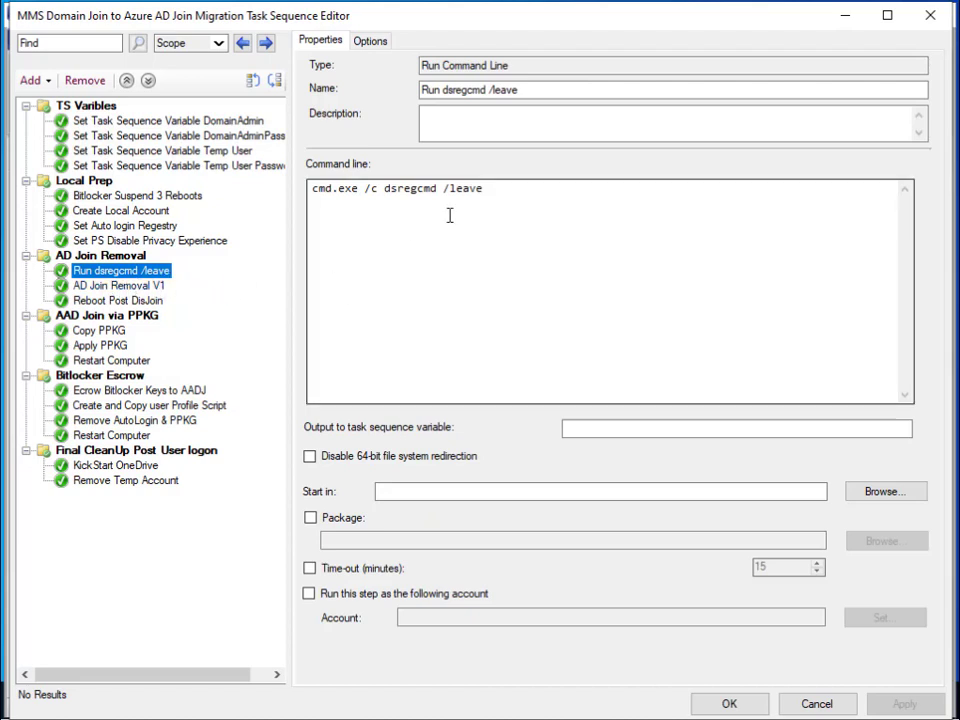
left_click_drag(500, 192, 311, 193)
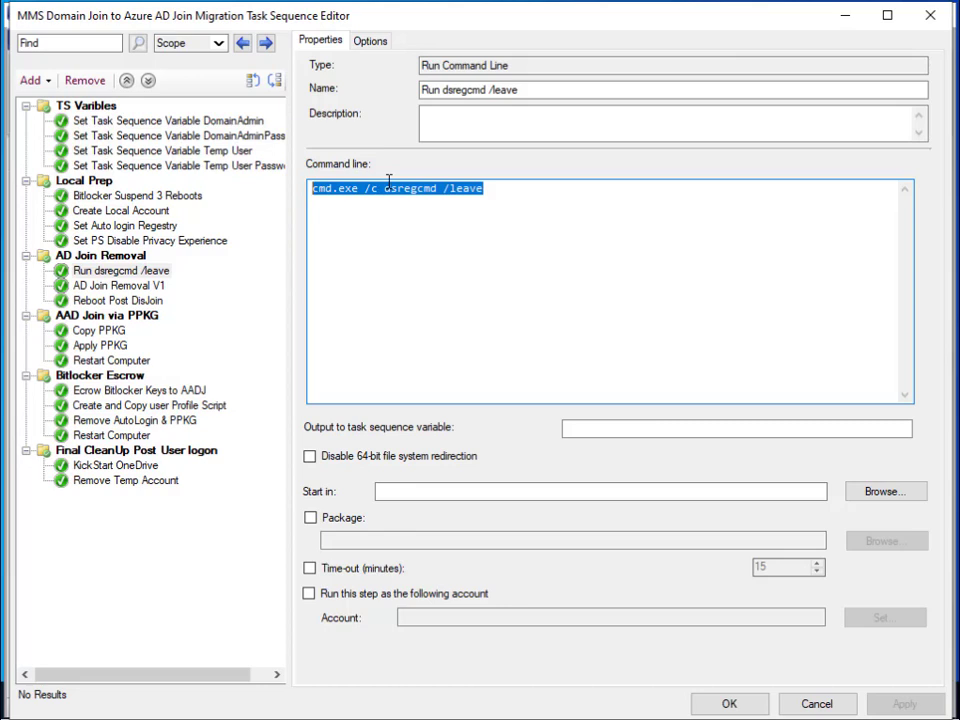
left_click(497, 196)
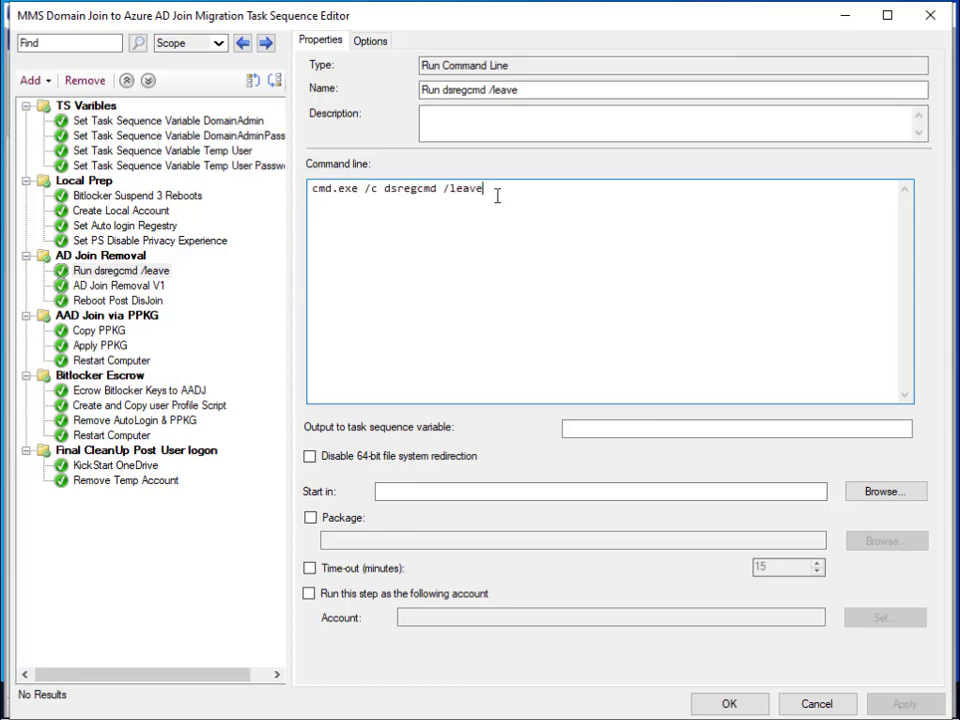
left_click_drag(491, 189, 315, 196)
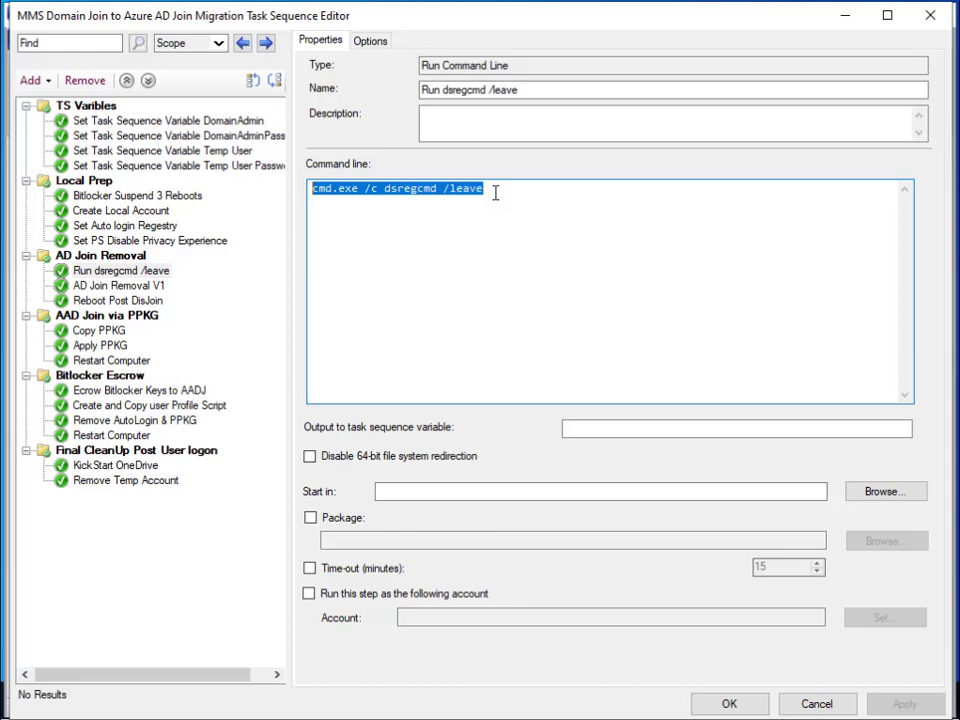
- Highlight DomainRemoval.ps1 in AD Join Removal V1, then view Reboot Post DisJoin and AAD Join via PPKG
left_click(79, 285)
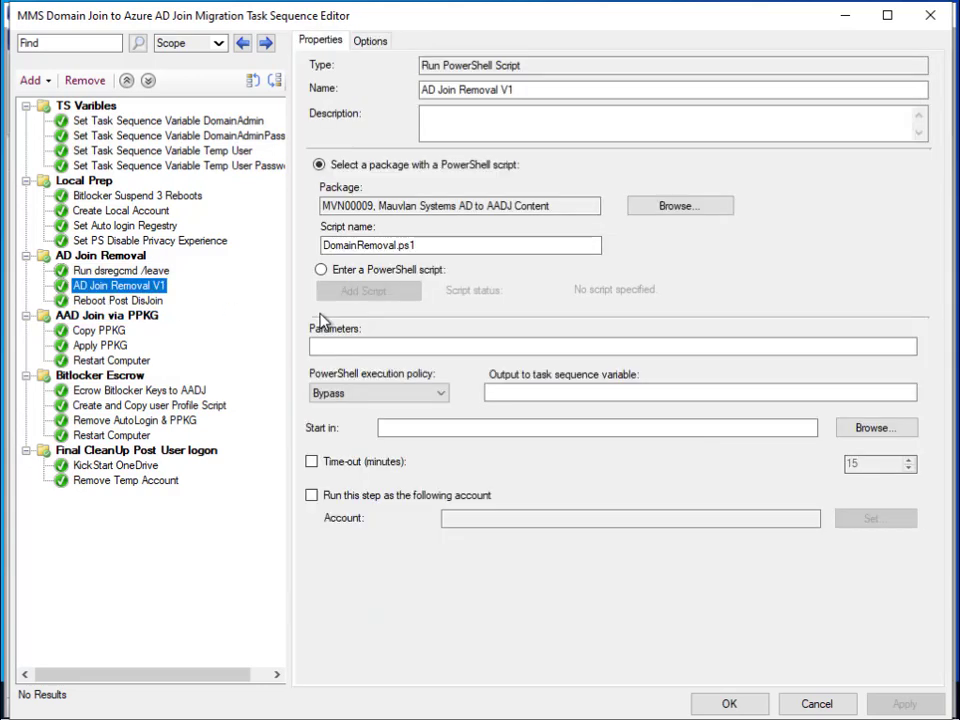
left_click(371, 244)
left_click_drag(425, 245, 322, 245)
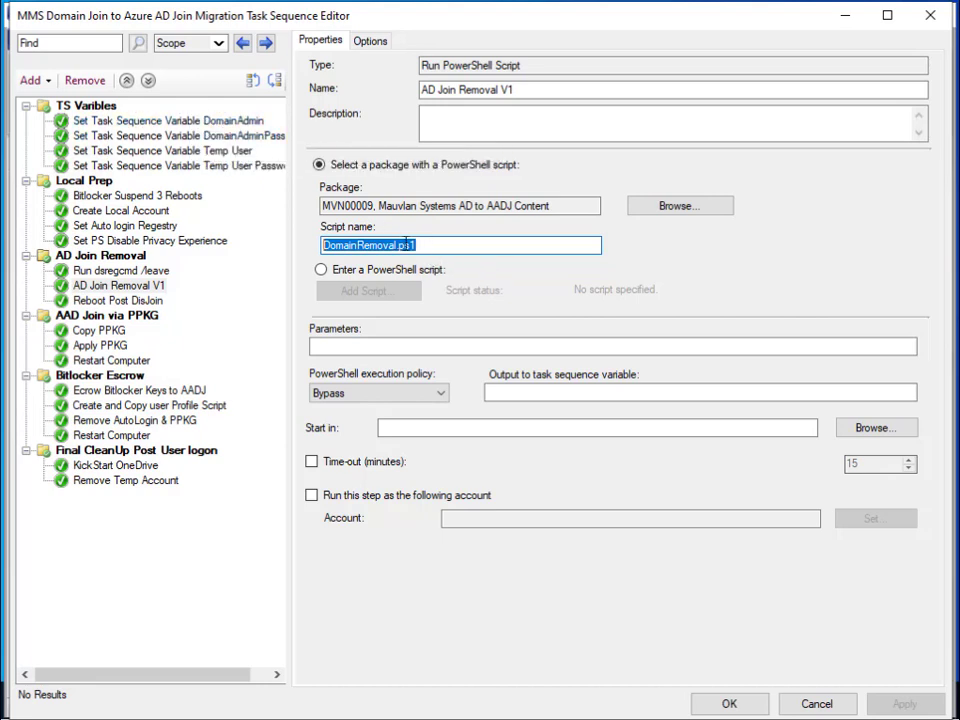
left_click(117, 300)
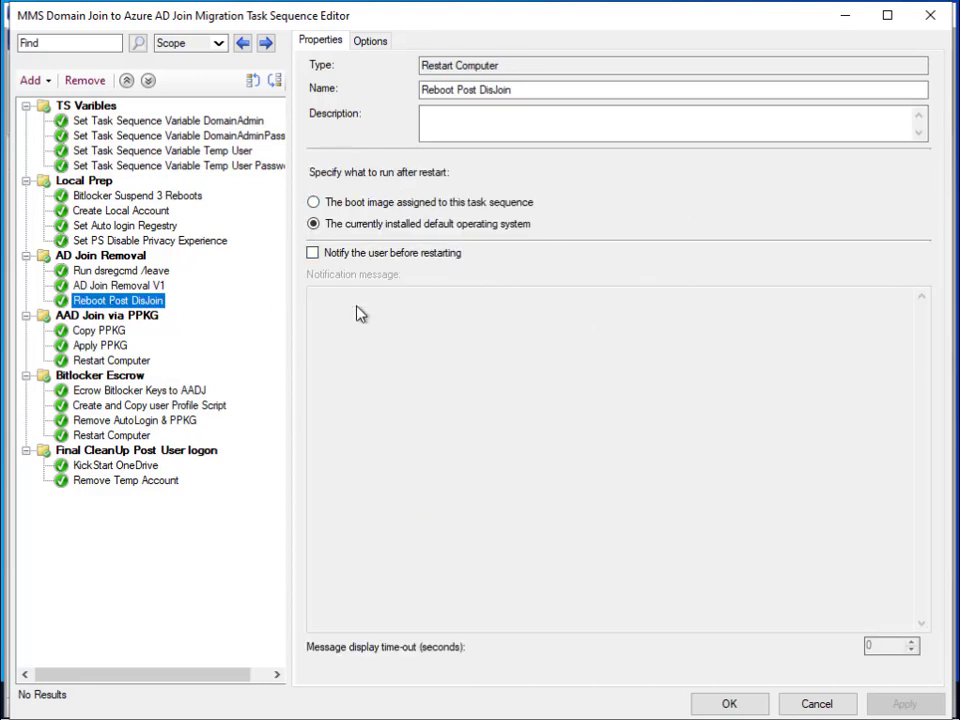
left_click(101, 316)
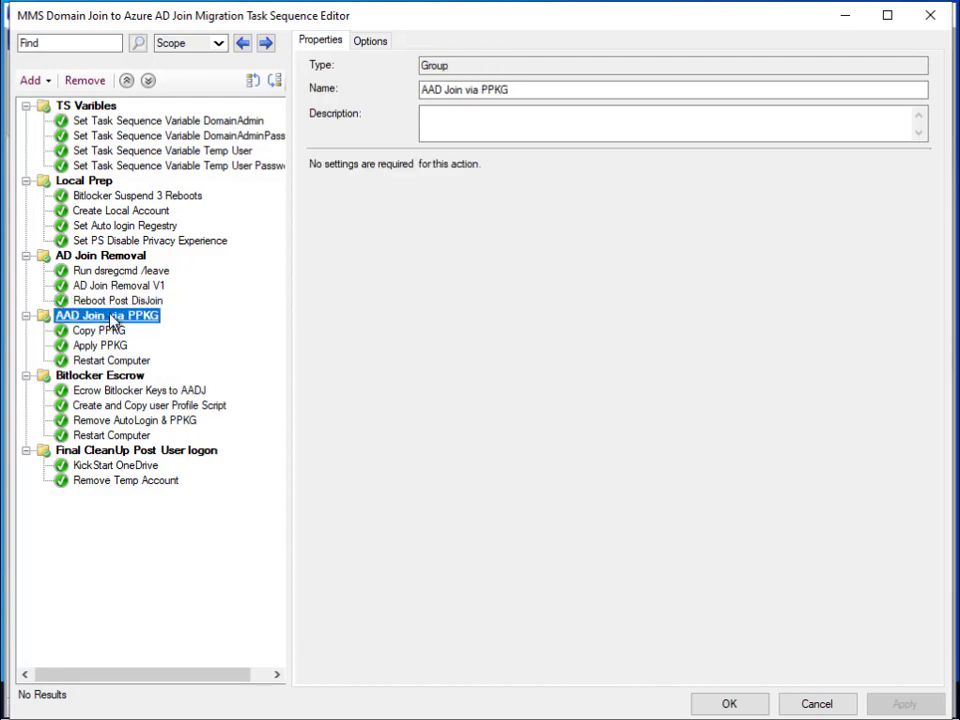
- Inspect the Copy PPKG xcopy command and Apply PPKG's -ForceInstall -QuietInstall switches, ending on Restart Computer
left_click(99, 330)
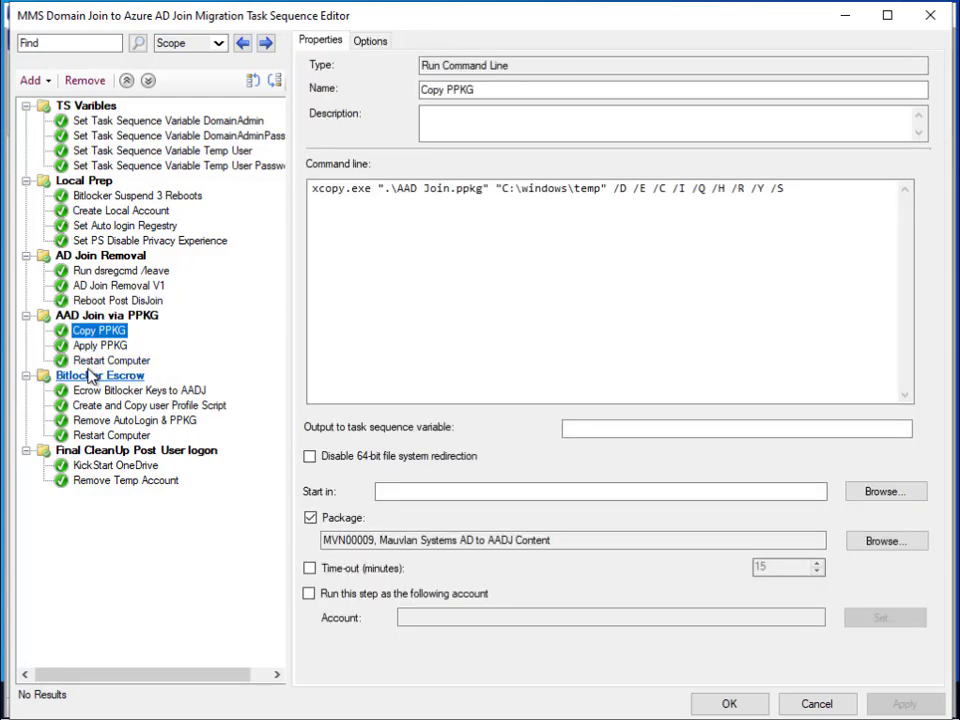
left_click_drag(803, 193, 275, 204)
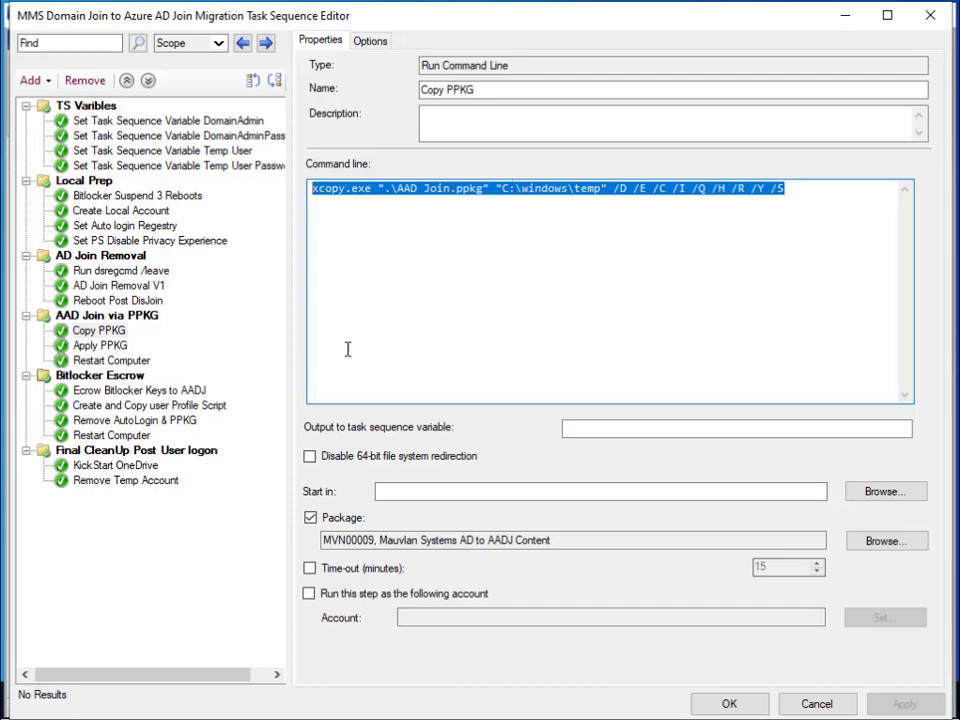
left_click(86, 347)
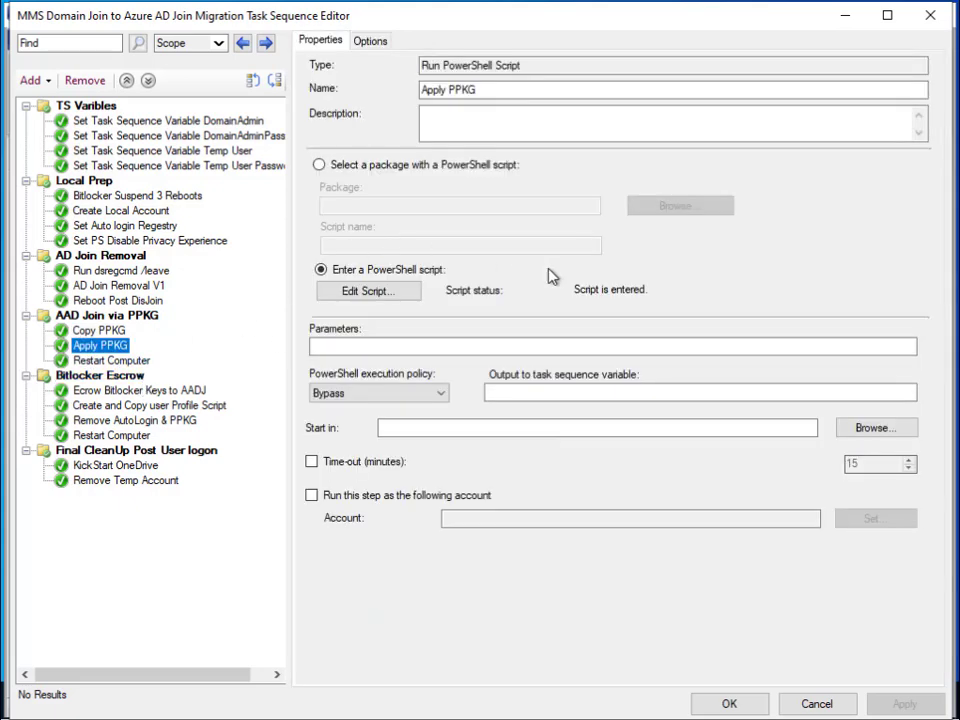
left_click(373, 291)
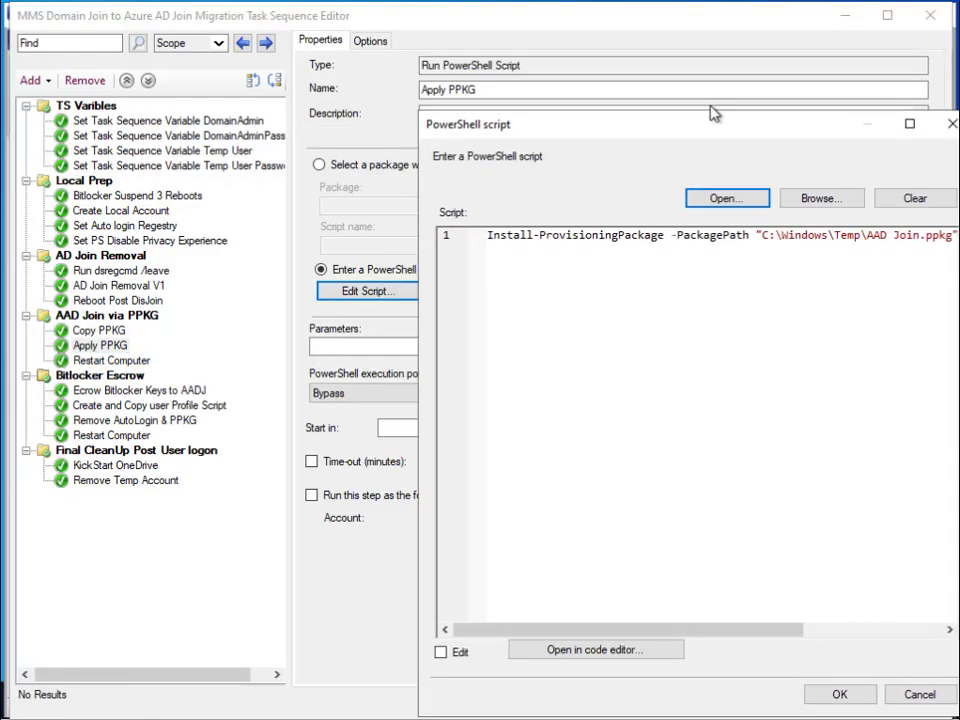
left_click_drag(731, 141, 414, 96)
left_click_drag(663, 269, 879, 259)
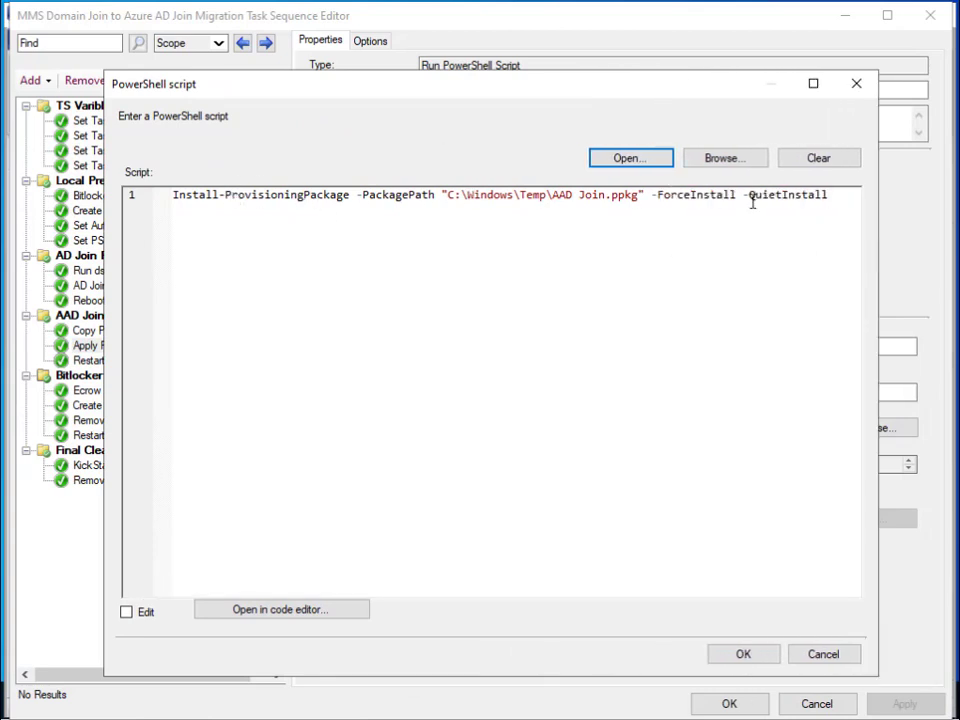
left_click_drag(833, 198, 660, 197)
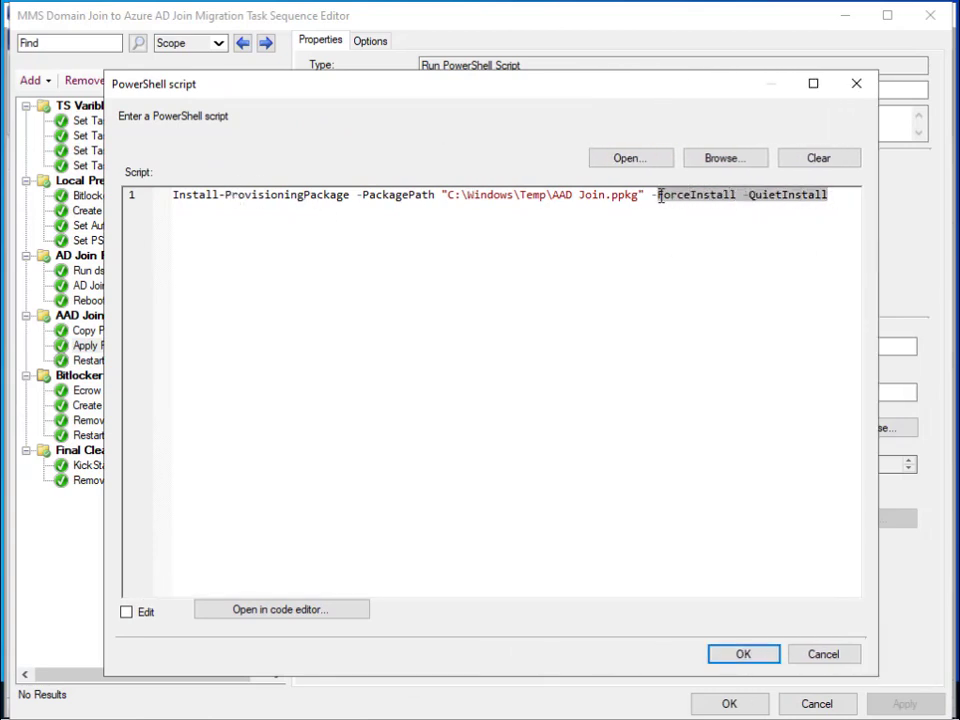
left_click(815, 658)
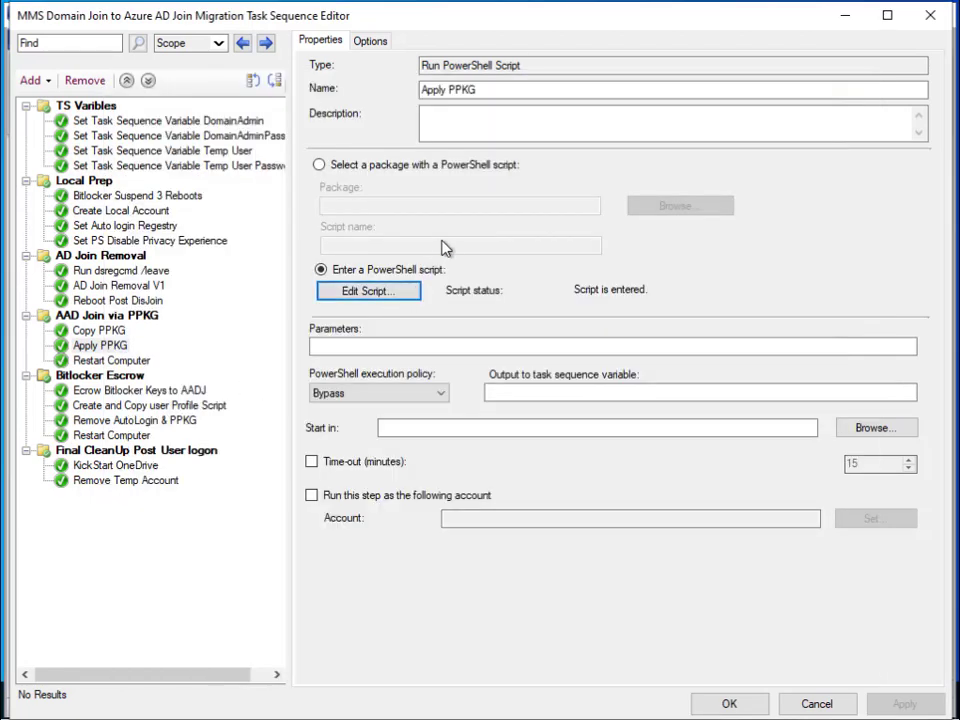
left_click(120, 360)
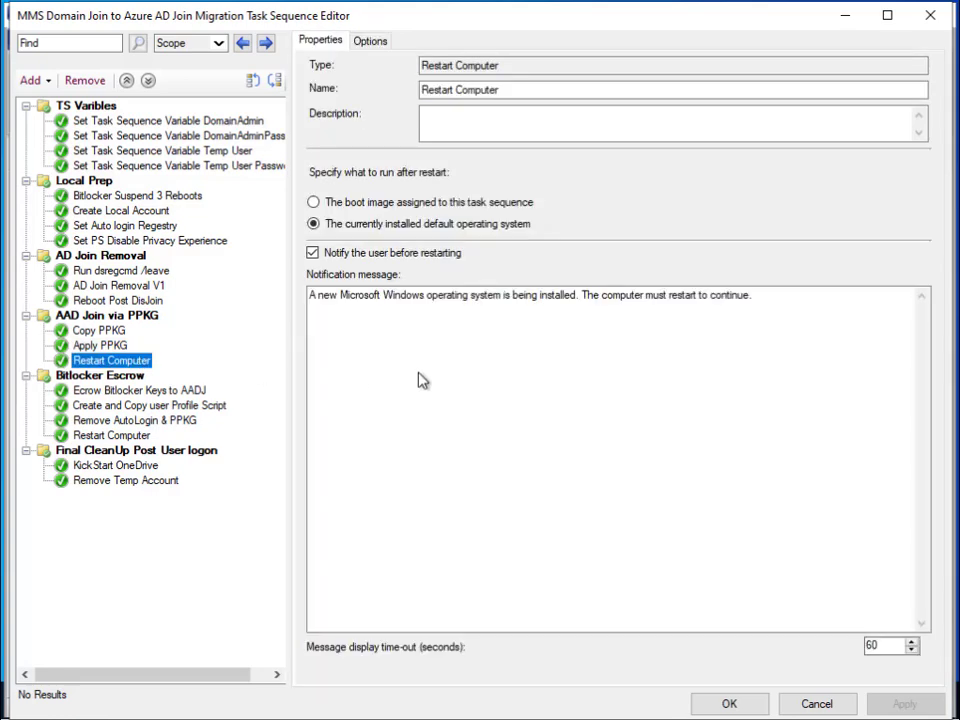
- Review the Ecrow Bitlocker Keys to AADJ escrow script in an enlarged window, then cancel it unchanged
left_click(100, 394)
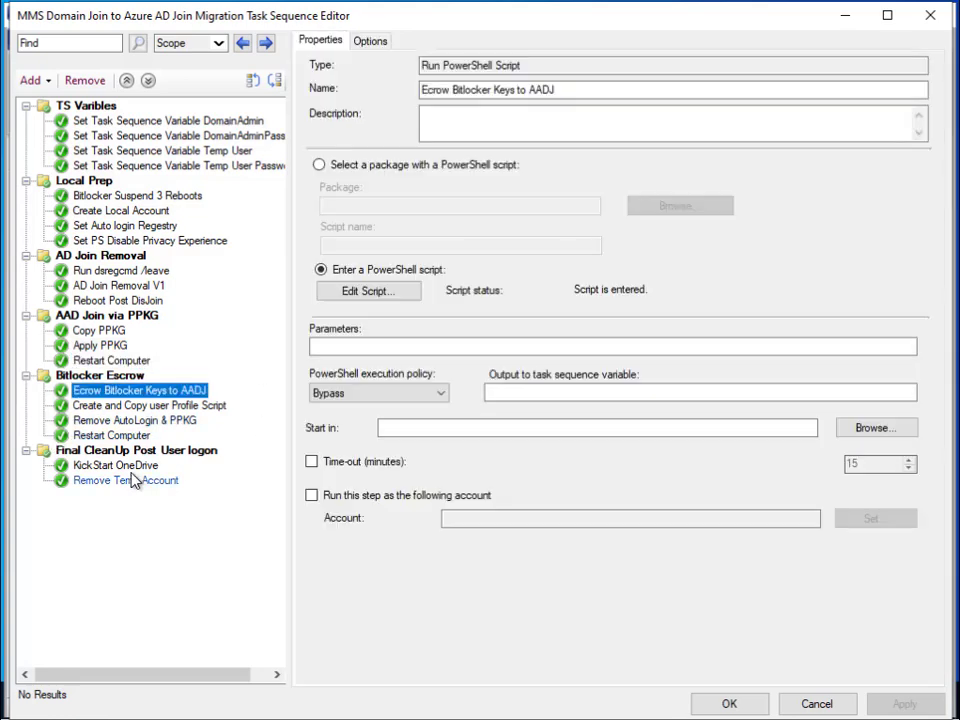
left_click(392, 296)
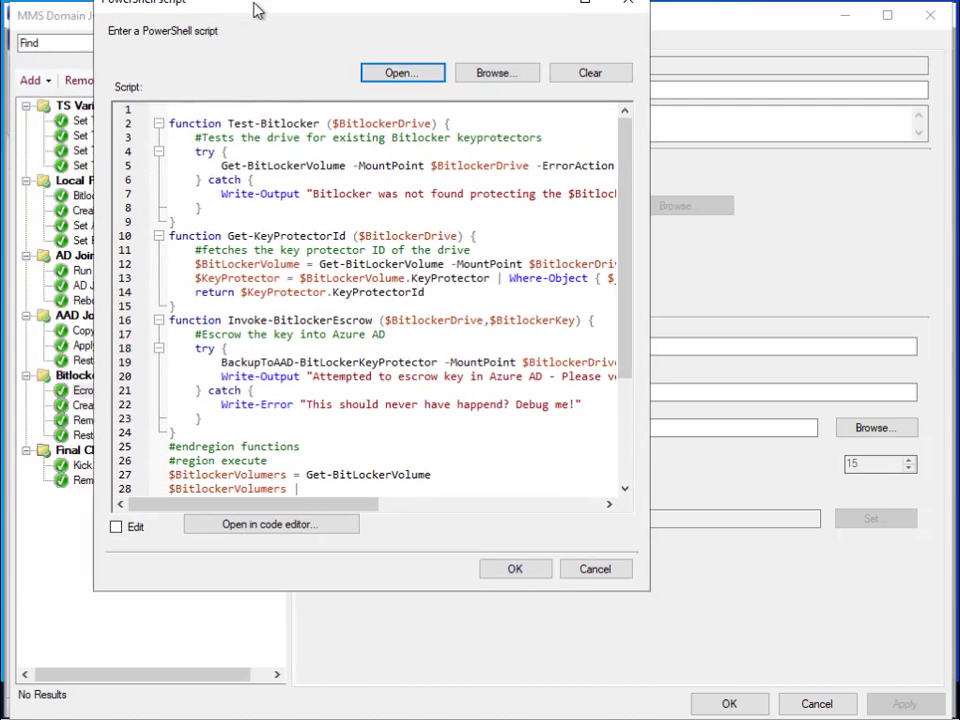
left_click_drag(257, 9, 236, 34)
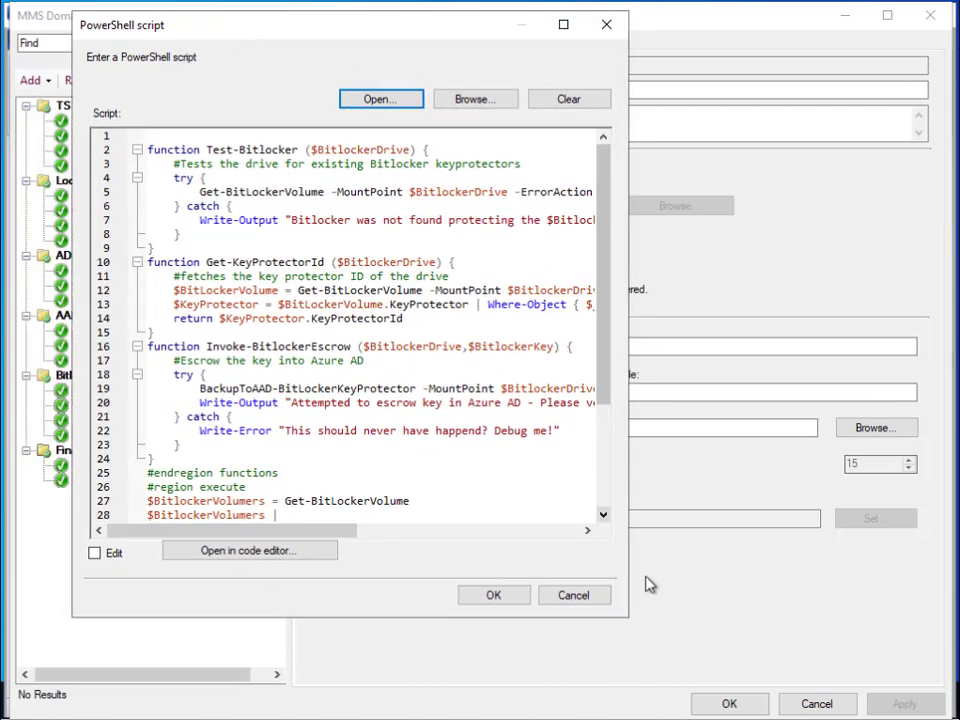
left_click_drag(628, 615, 855, 693)
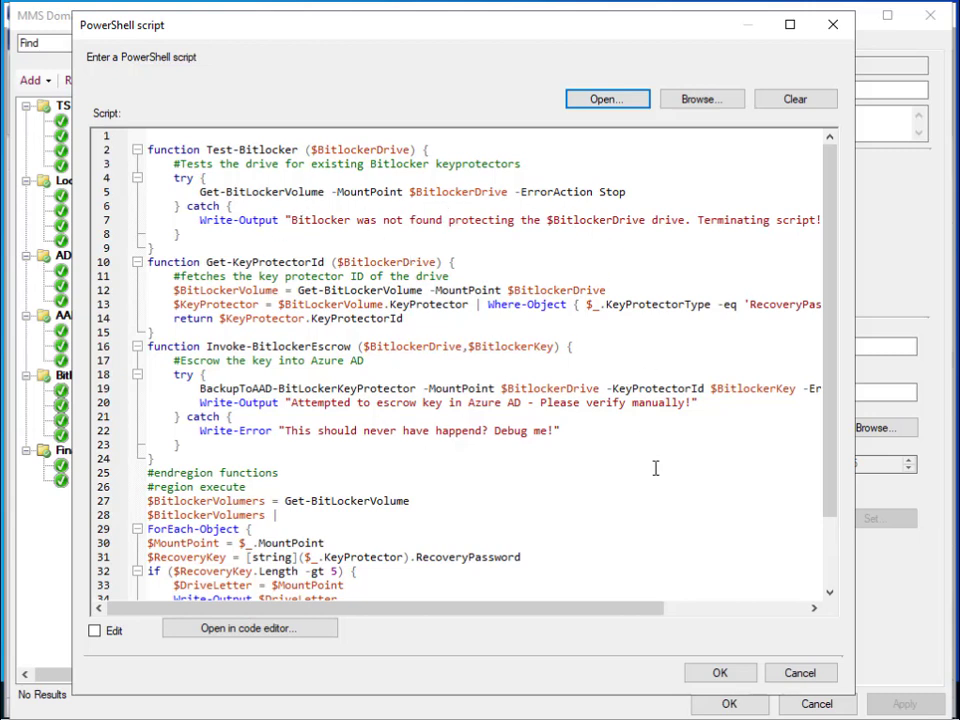
left_click(805, 677)
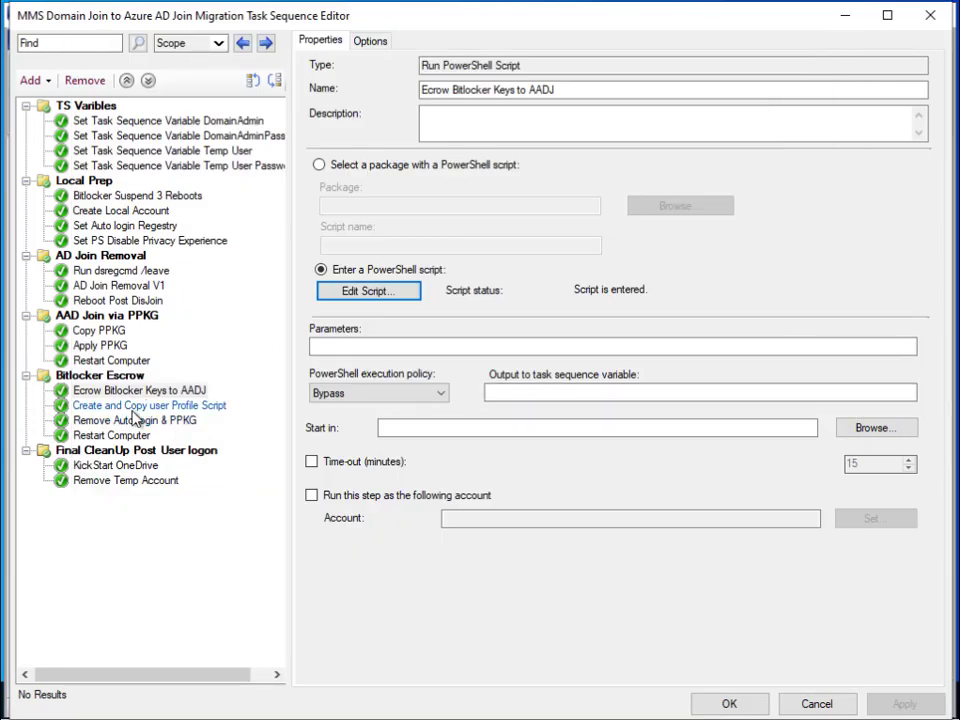
- Read through the Create and Copy user Profile Script step's profile-copy script, then close it
left_click(145, 405)
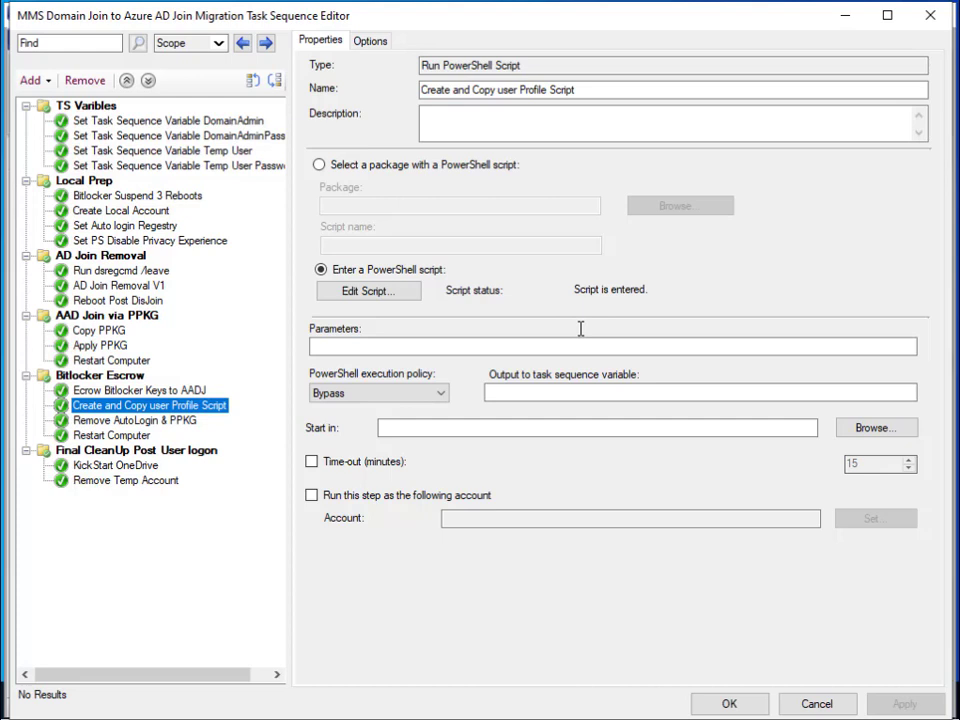
left_click(369, 292)
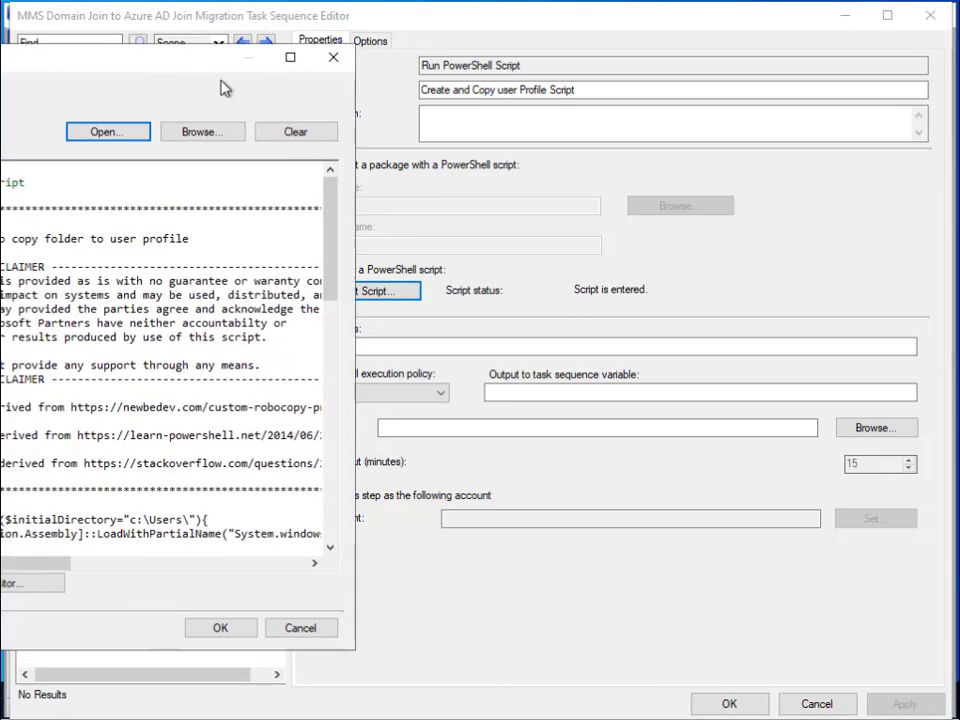
scroll(328, 249, "down", 13)
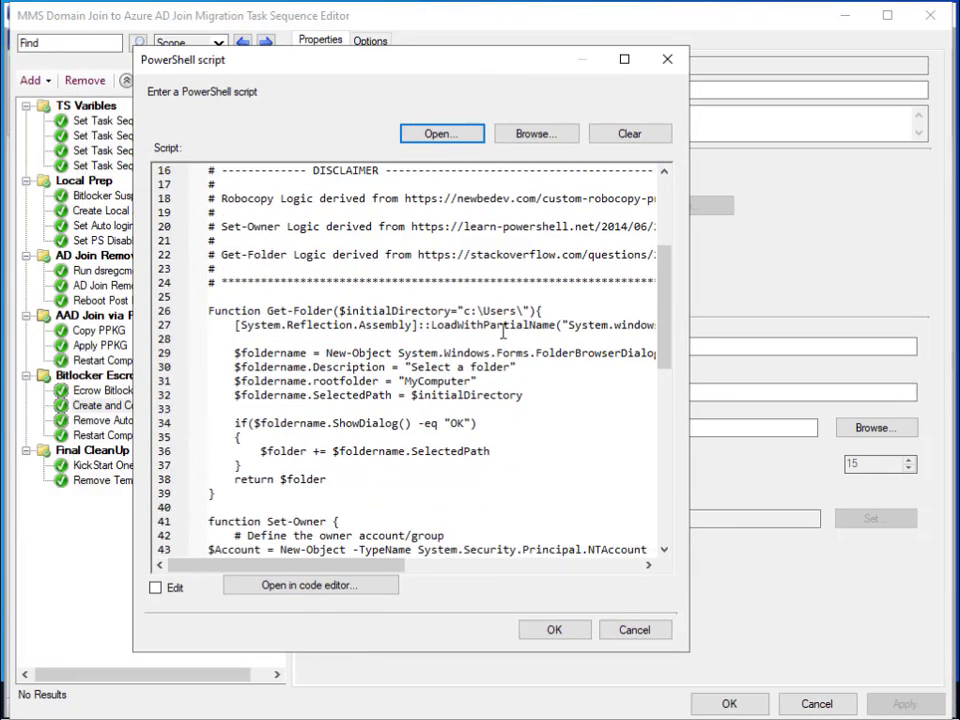
scroll(428, 357, "down", 2)
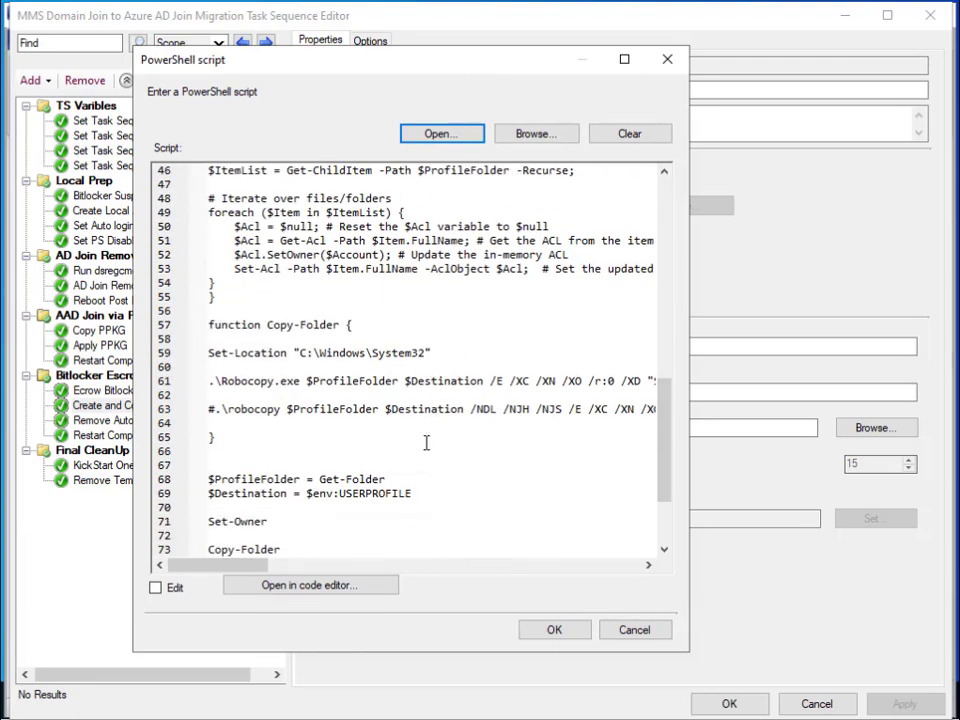
scroll(319, 437, "down", 1)
scroll(319, 437, "down", 2)
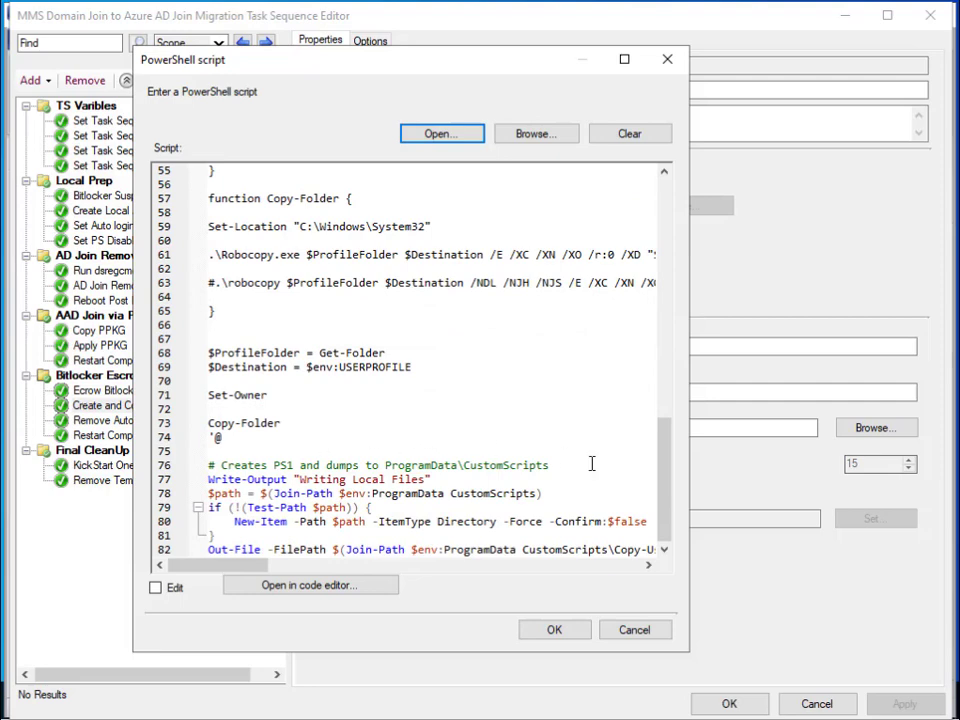
left_click_drag(576, 463, 221, 465)
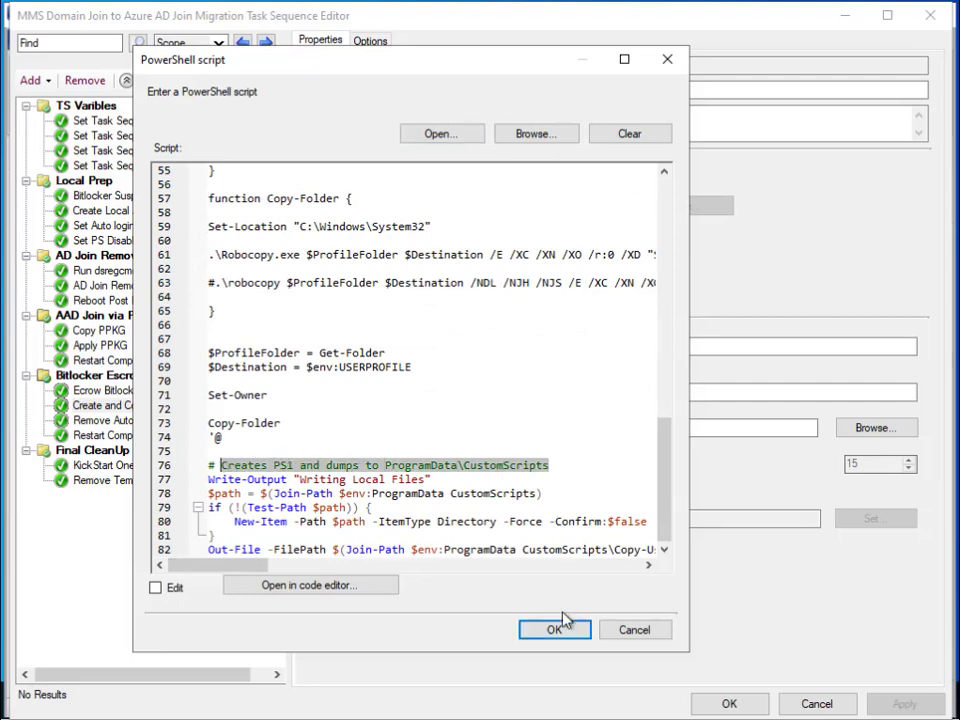
left_click(556, 630)
- Open the Remove AutoLogin & PPKG script and highlight the PPKG file-deletion lines
left_click(135, 420)
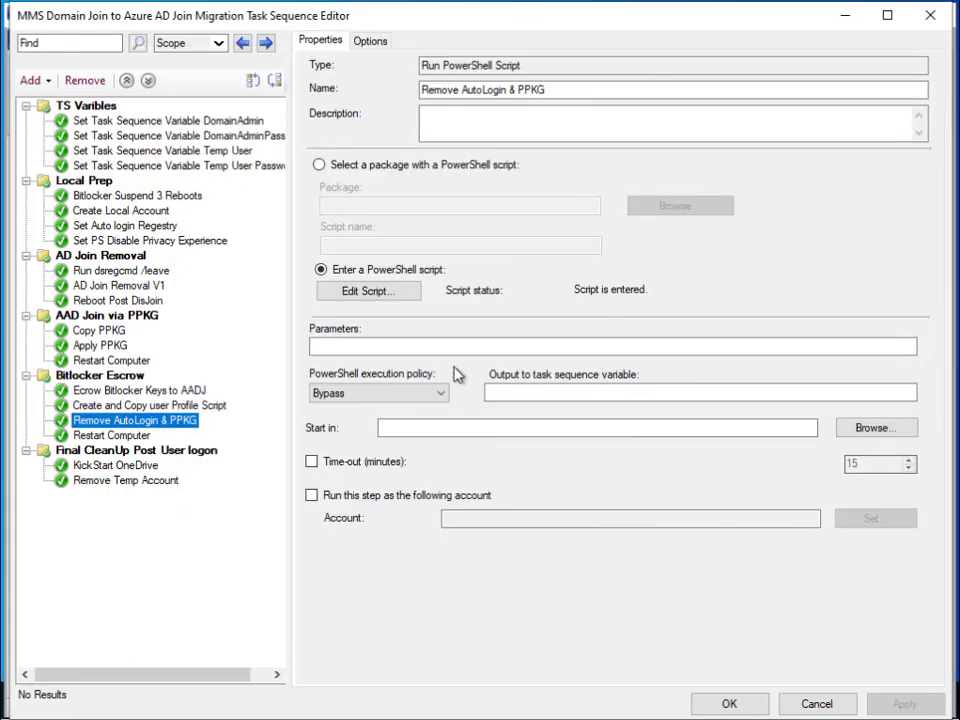
left_click(386, 291)
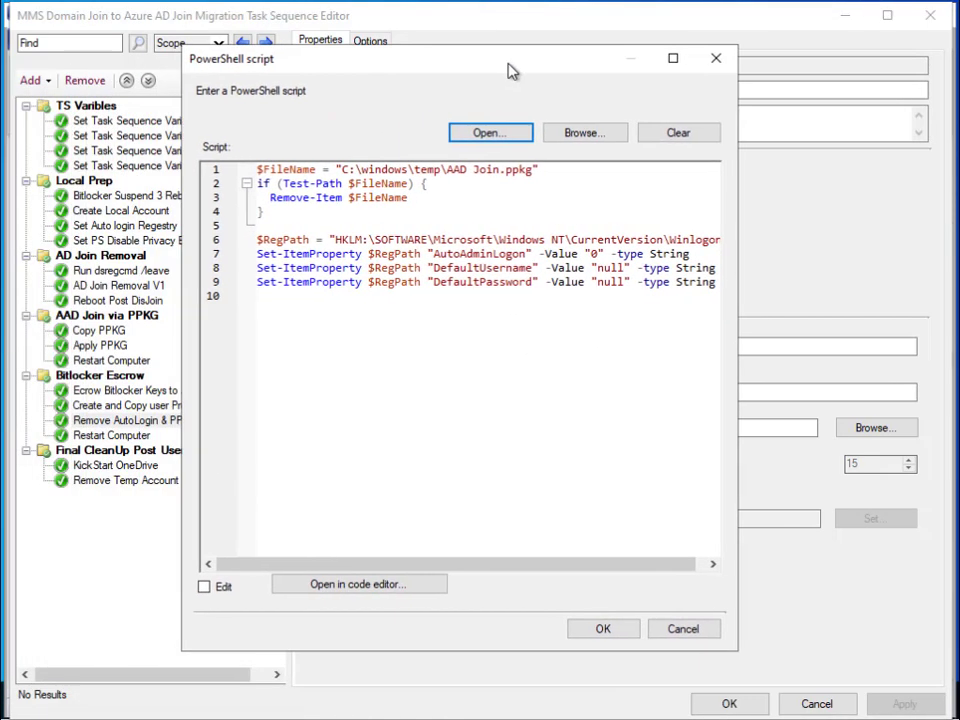
left_click_drag(510, 71, 570, 51)
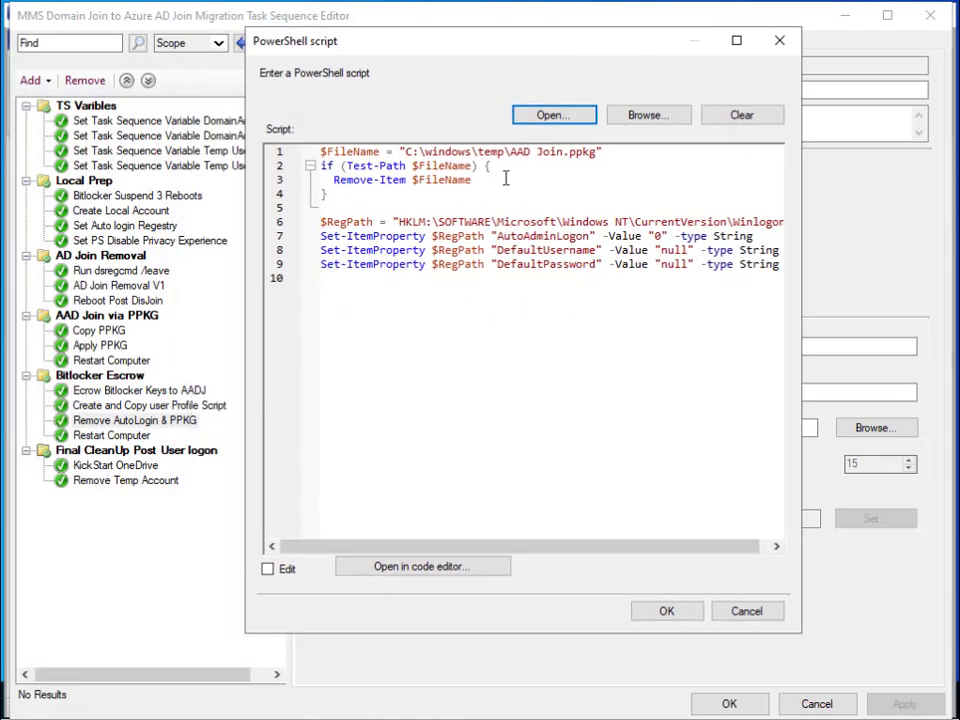
left_click_drag(320, 151, 472, 180)
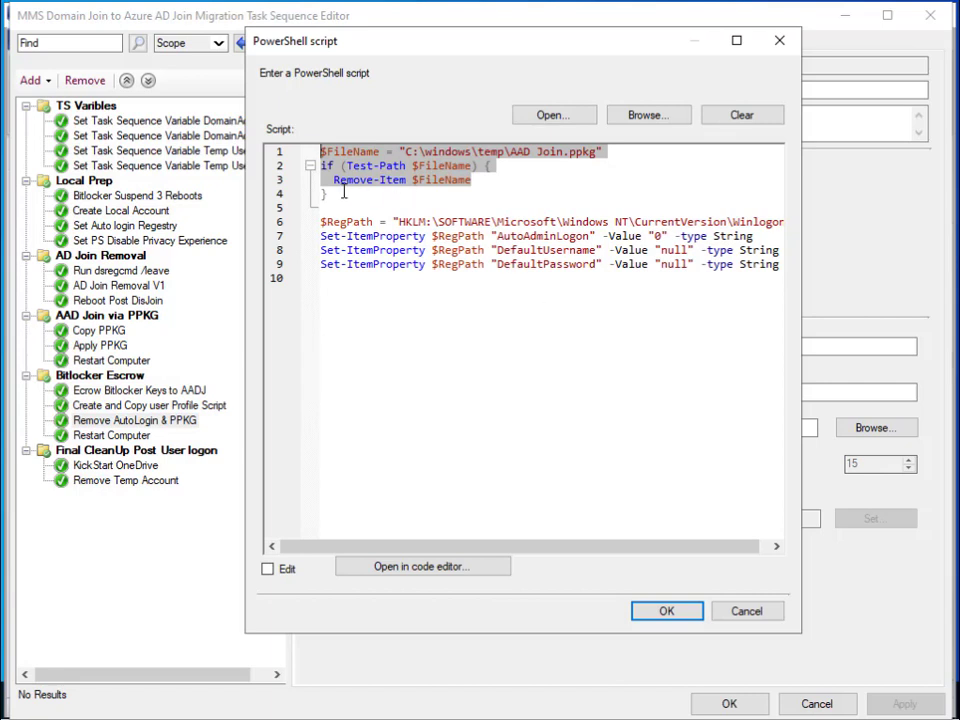
left_click_drag(343, 193, 320, 151)
- Highlight the auto-login registry lines, cancel unchanged, and view the Restart Computer and KickStart OneDrive steps
left_click_drag(322, 221, 726, 279)
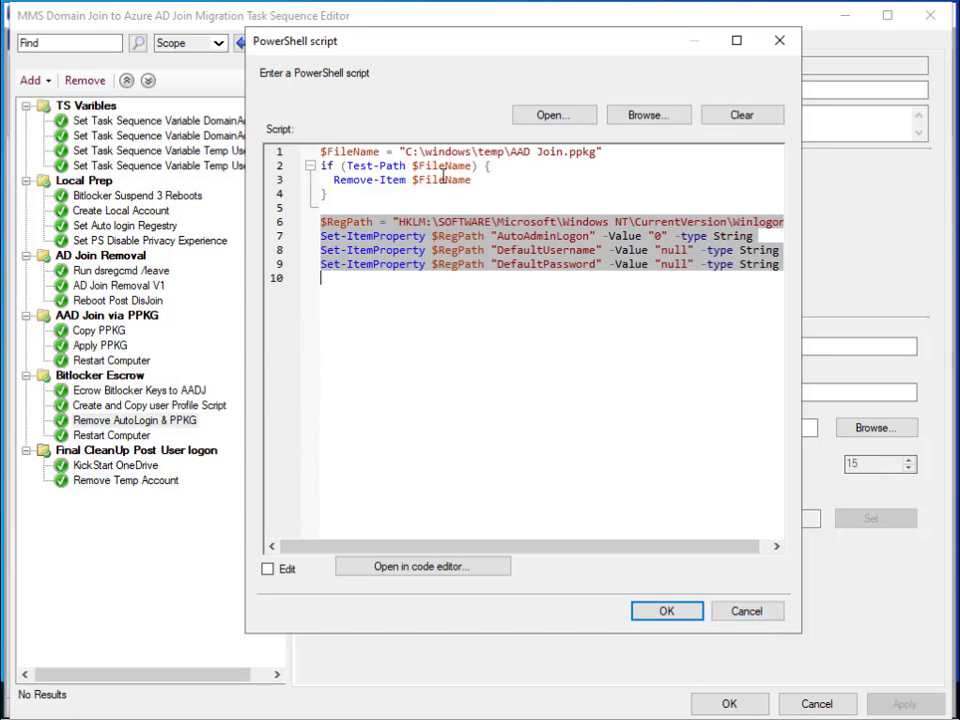
left_click(762, 612)
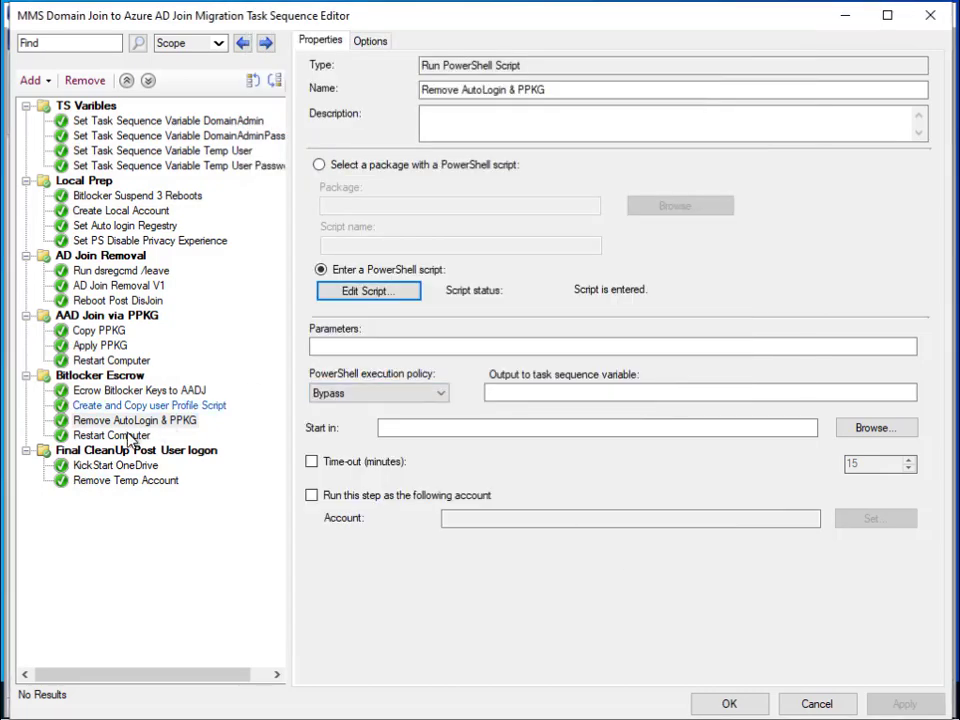
left_click(112, 436)
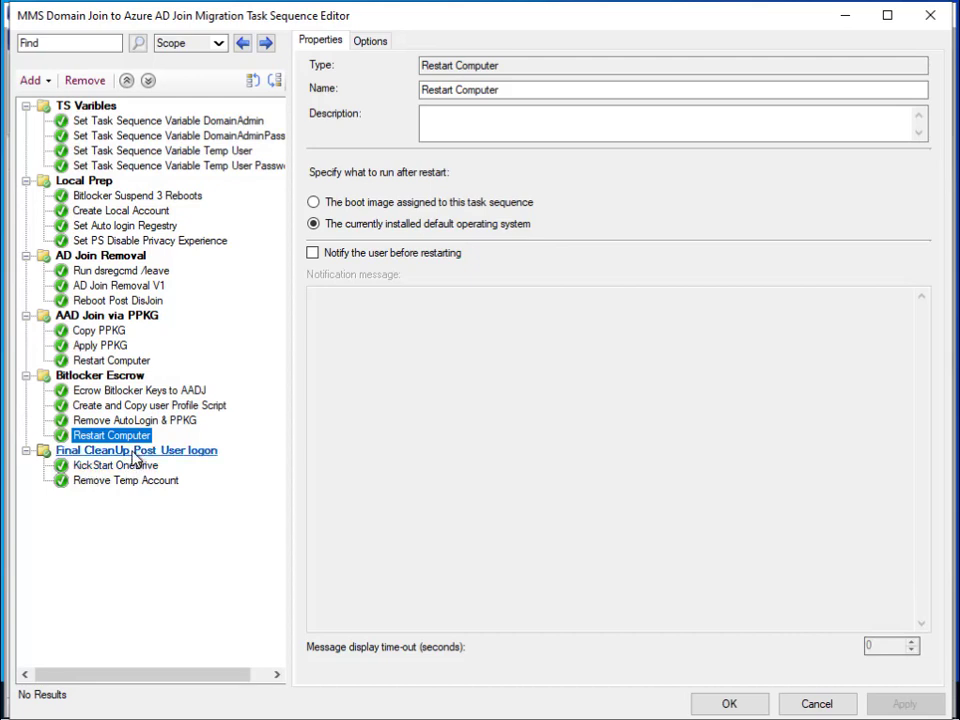
left_click(135, 465)
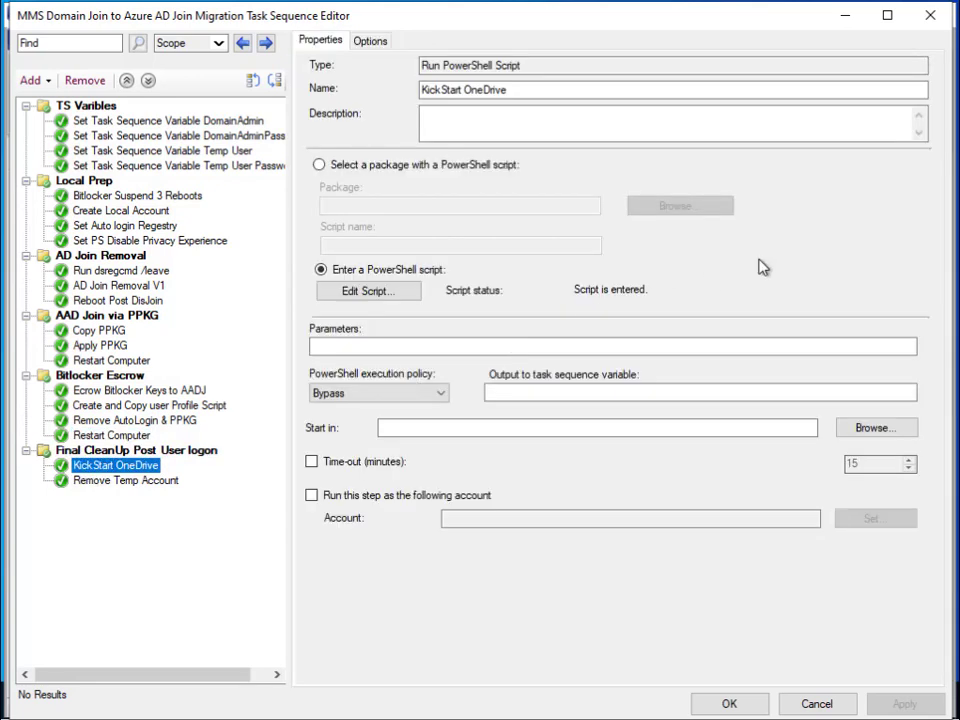
- Check the Remove Temp Account script name RemoveLocalUser.ps1, close the editor, and minimize the console
left_click(132, 482)
left_click_drag(425, 245, 289, 246)
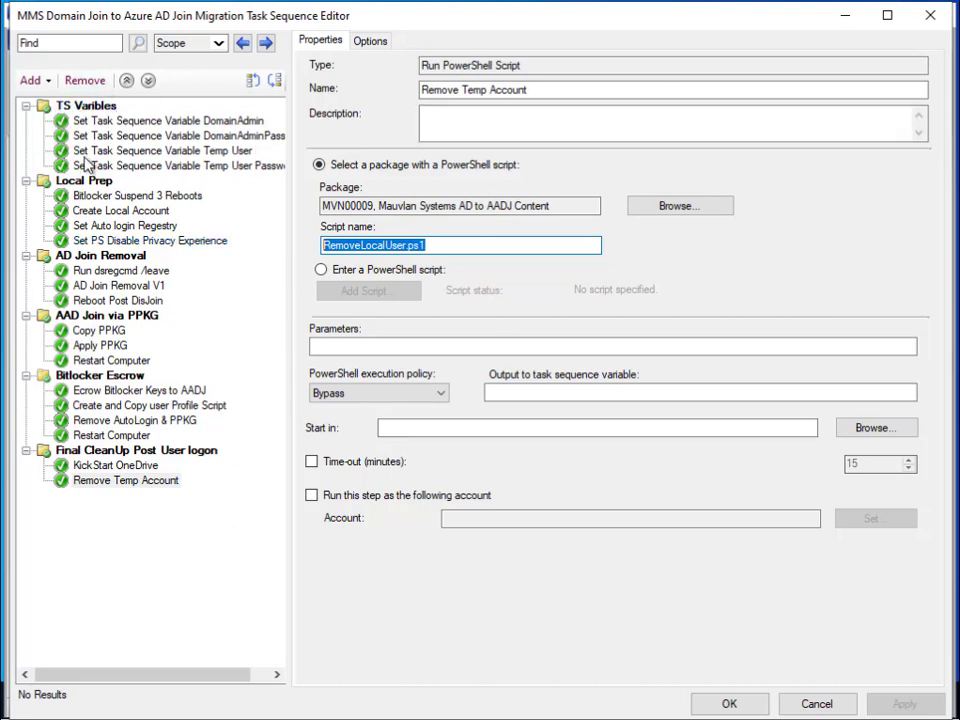
left_click(729, 704)
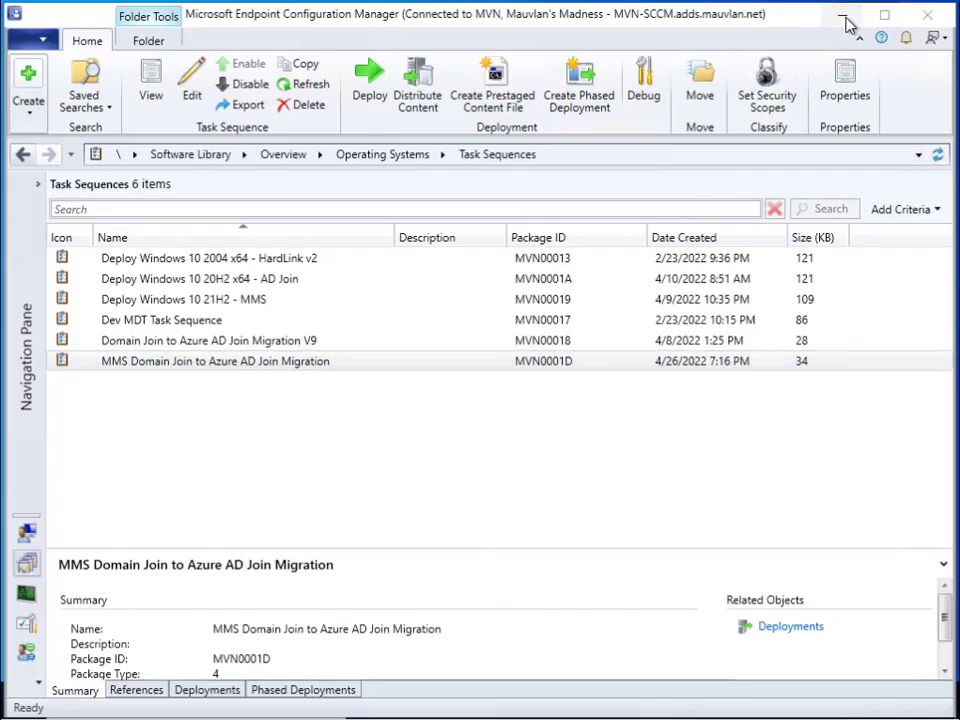
left_click(852, 16)
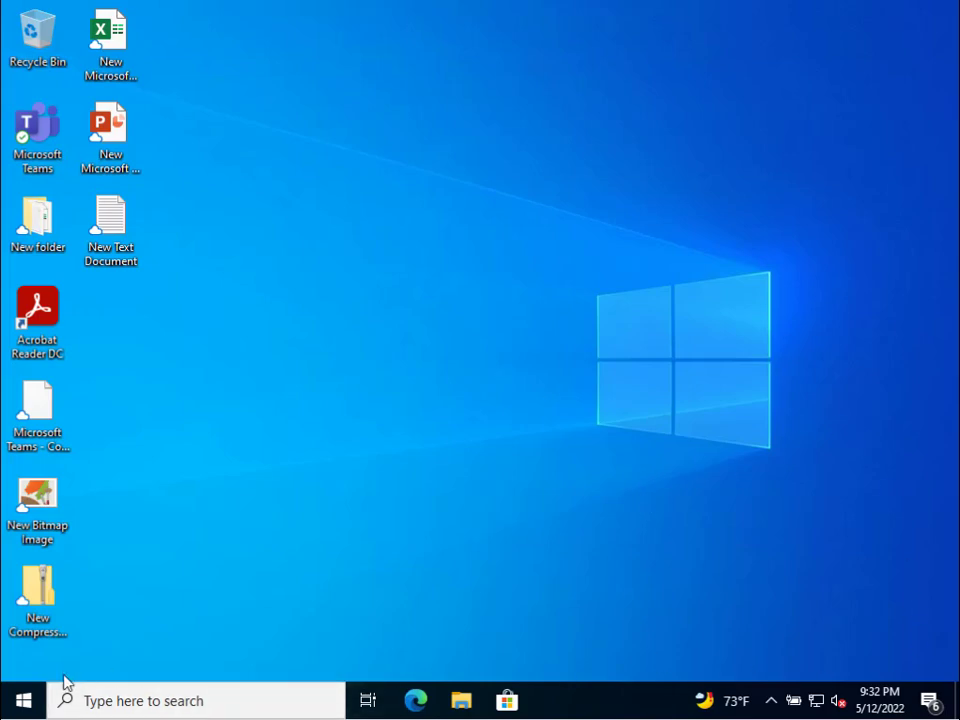
left_click(22, 700)
- Inspect the MAUVLAN AD domain connection's info under Accounts > Access work or school, then close Settings
left_click(80, 607)
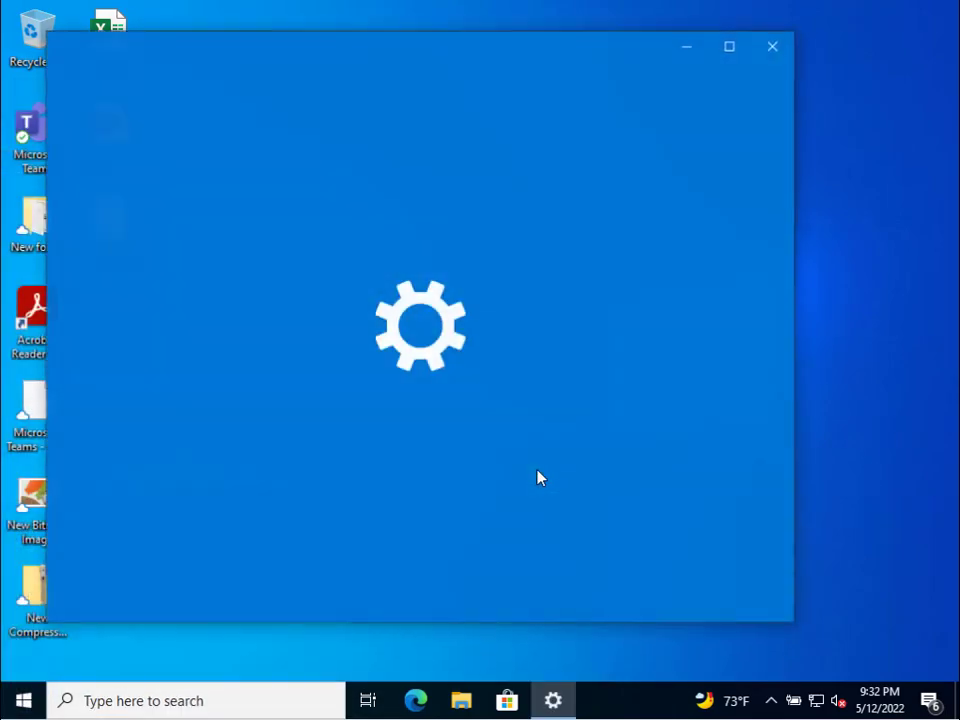
left_click(313, 535)
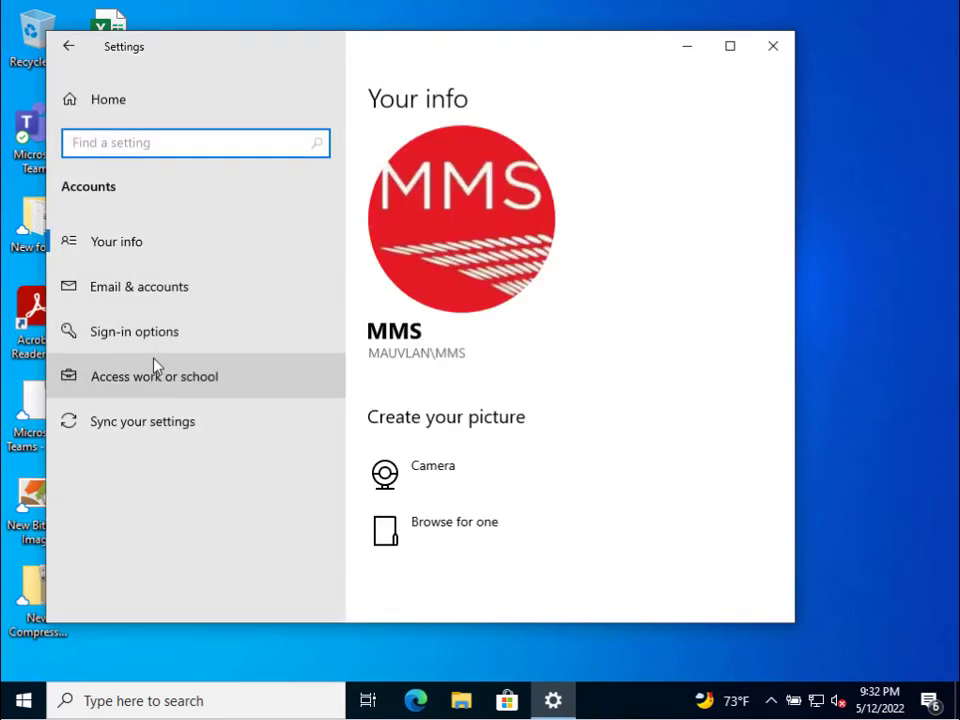
left_click(158, 376)
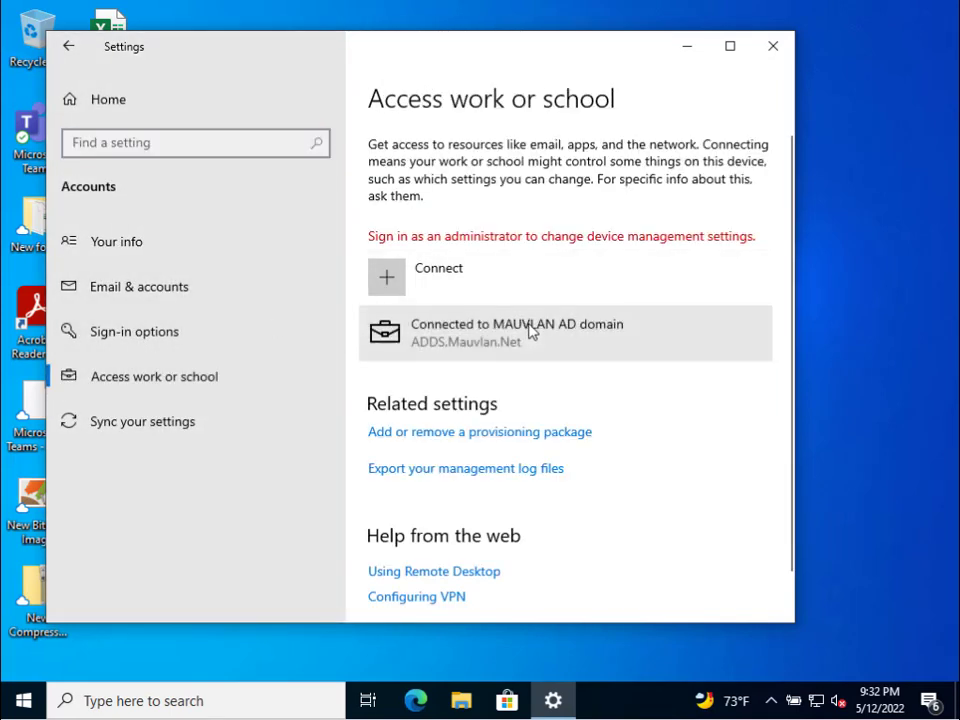
left_click(578, 343)
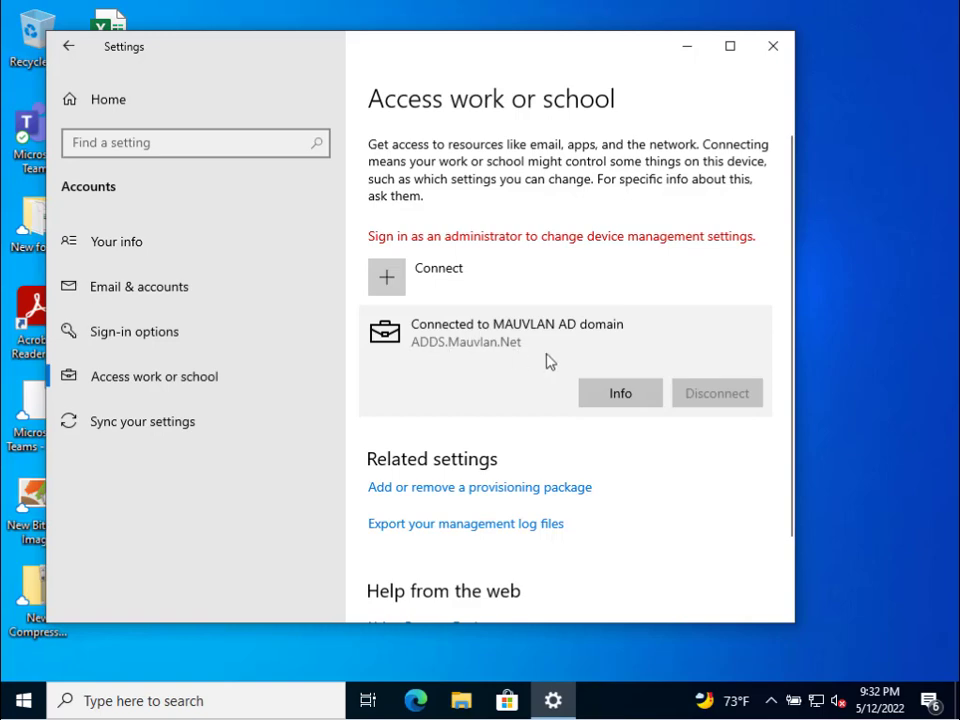
left_click(622, 398)
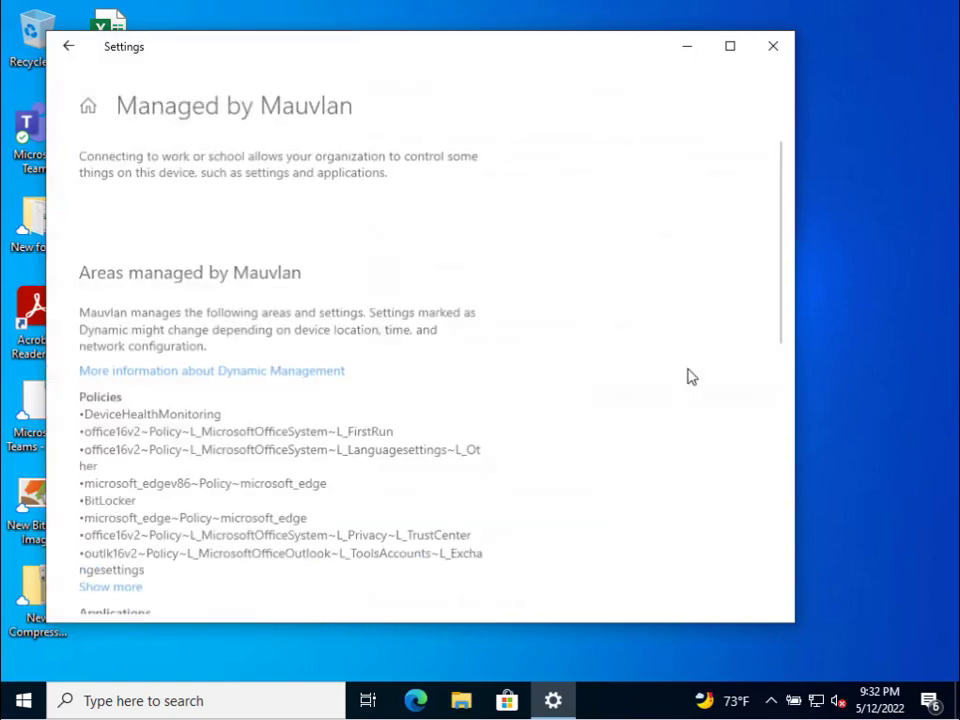
scroll(253, 377, "down", 2)
scroll(259, 373, "down", 2)
scroll(266, 369, "up", 6)
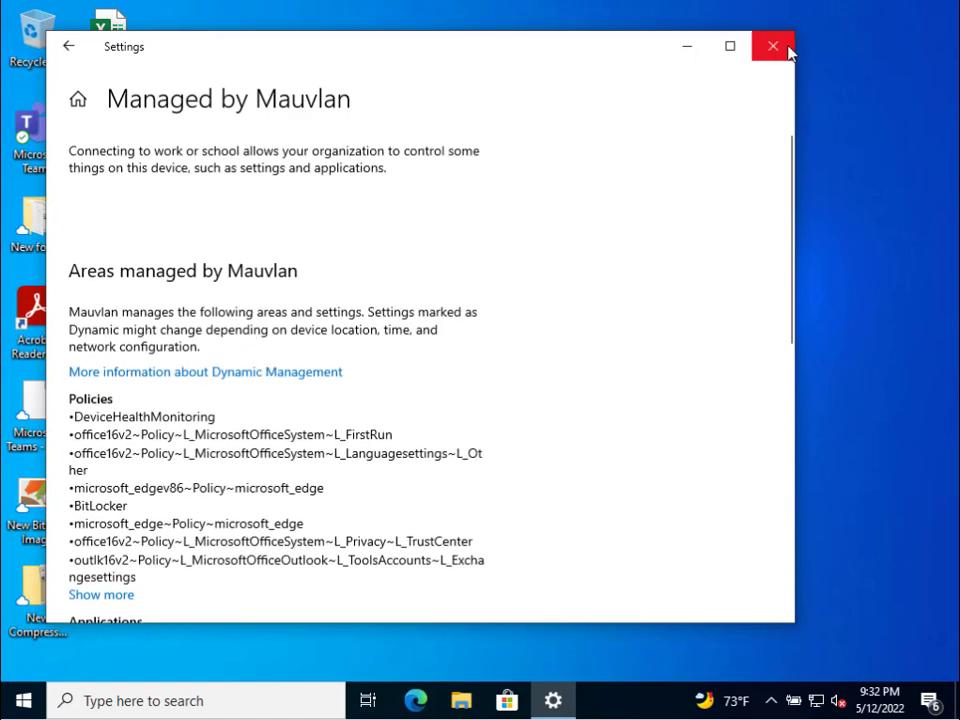
left_click(774, 47)
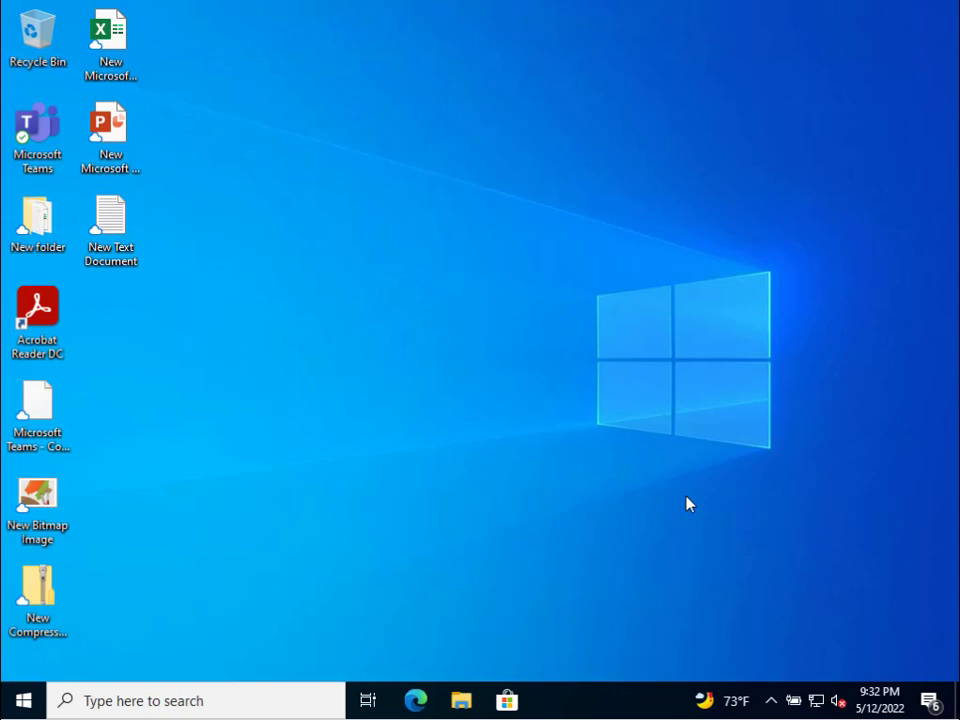
- Launch Command Prompt by searching 'cmd' from the Start menu
left_click(39, 703)
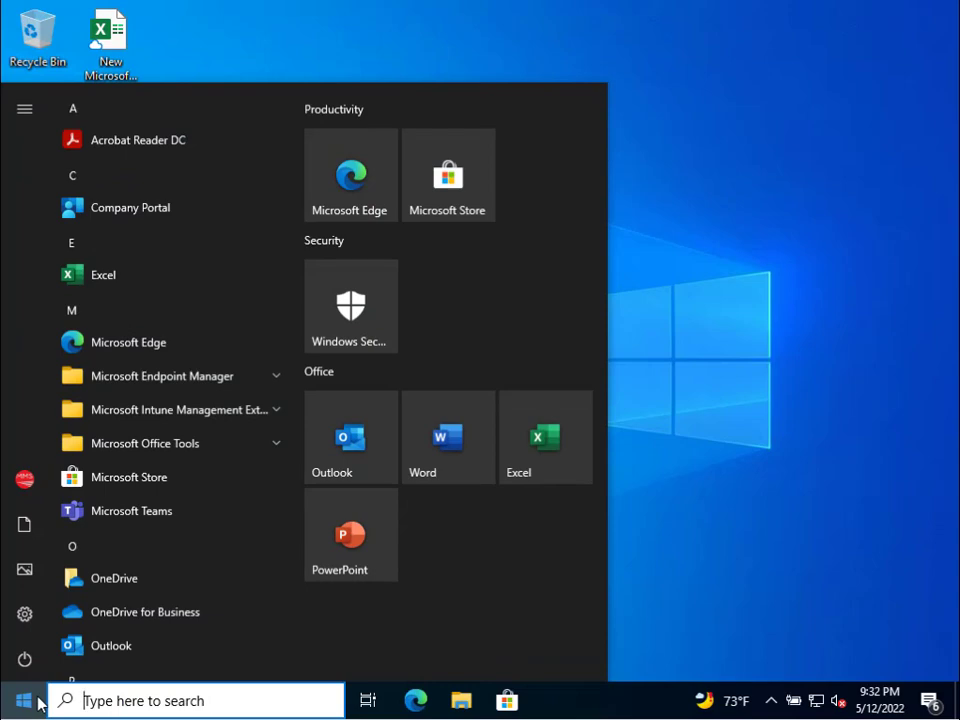
type("cmd")
key("Return")
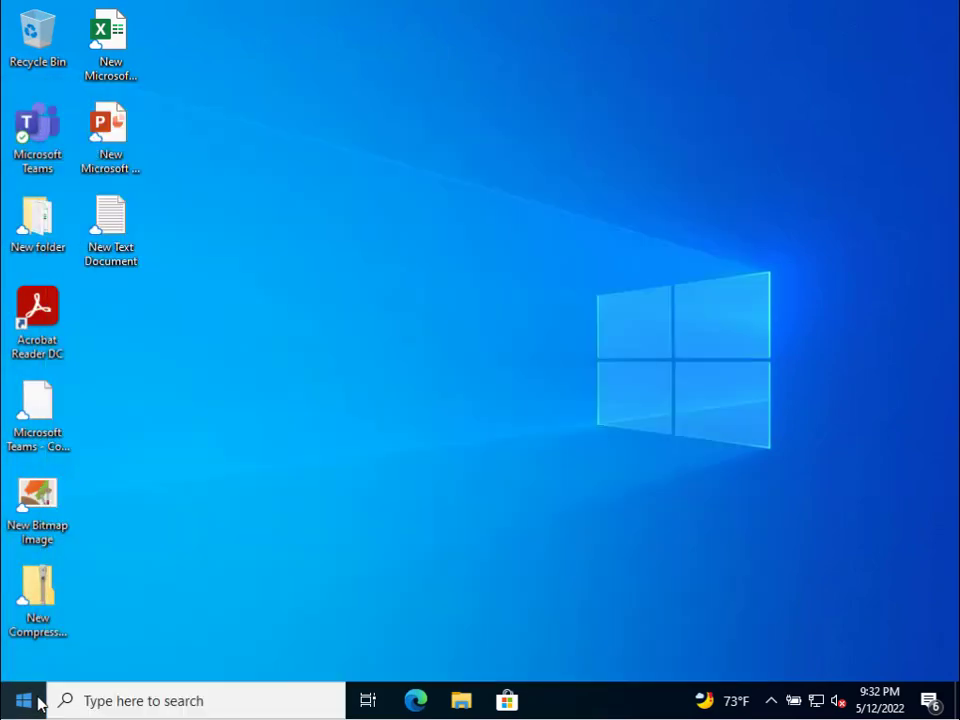
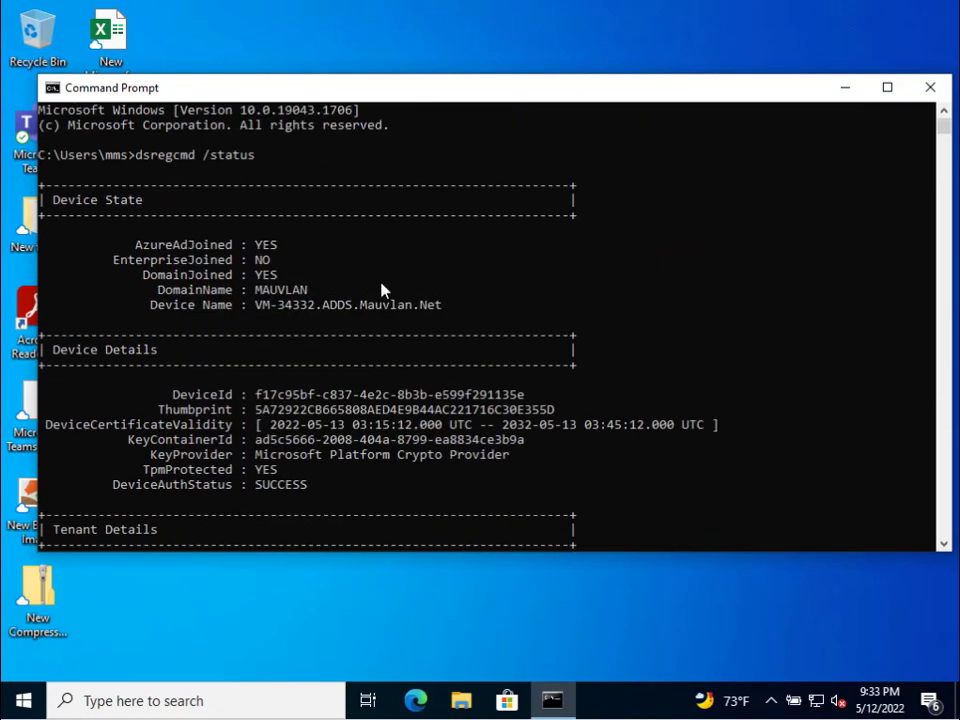
left_click_drag(143, 244, 280, 245)
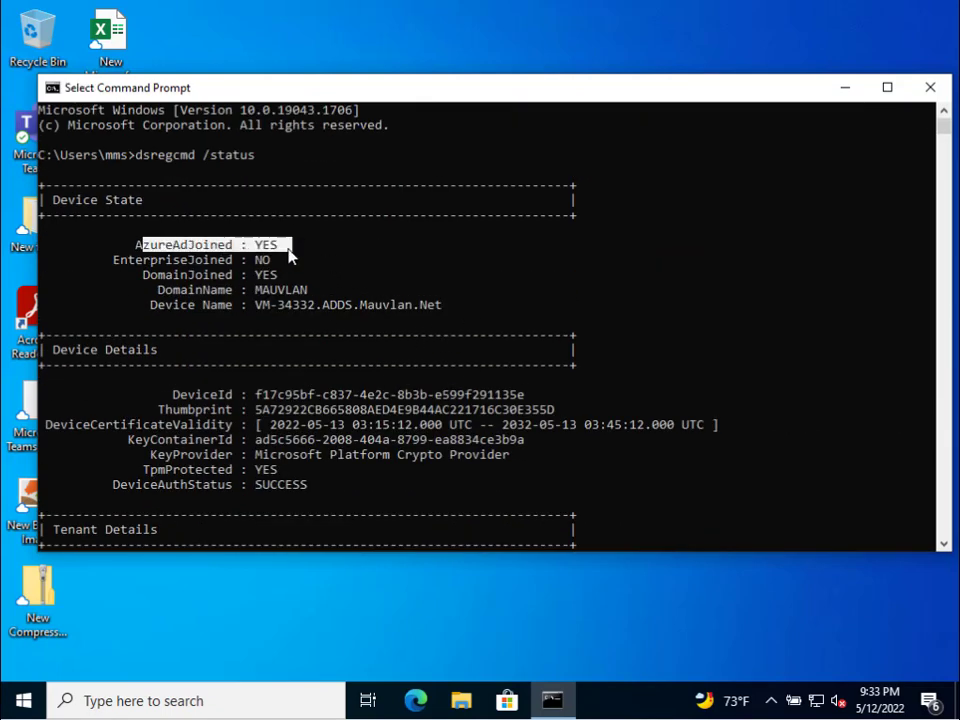
left_click(143, 274)
left_click_drag(143, 274, 278, 276)
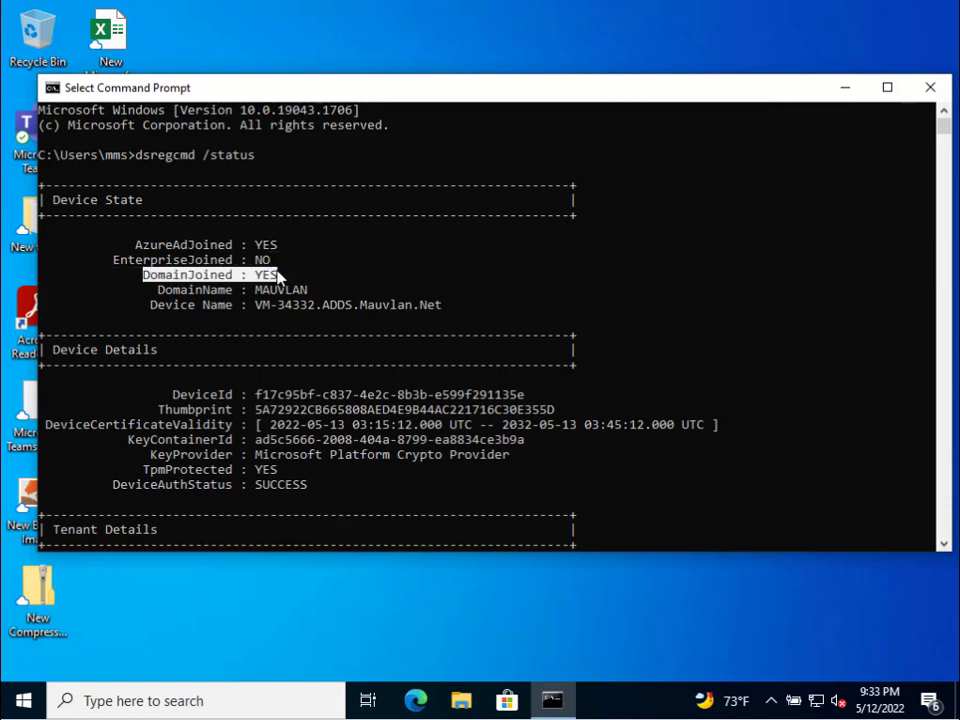
scroll(189, 399, "down", 1)
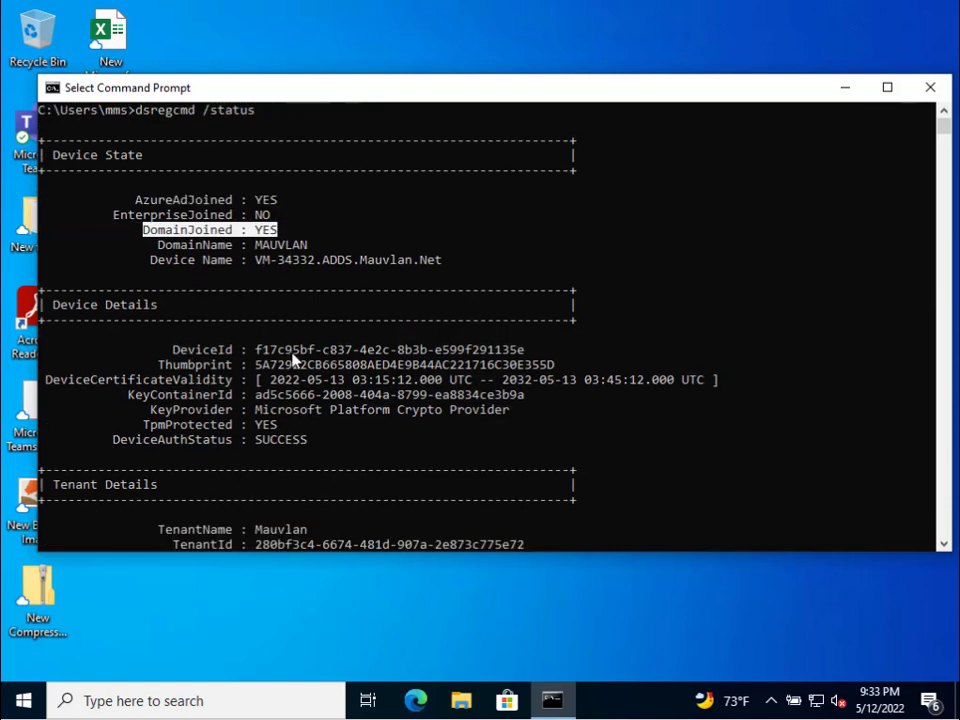
left_click_drag(174, 352, 456, 441)
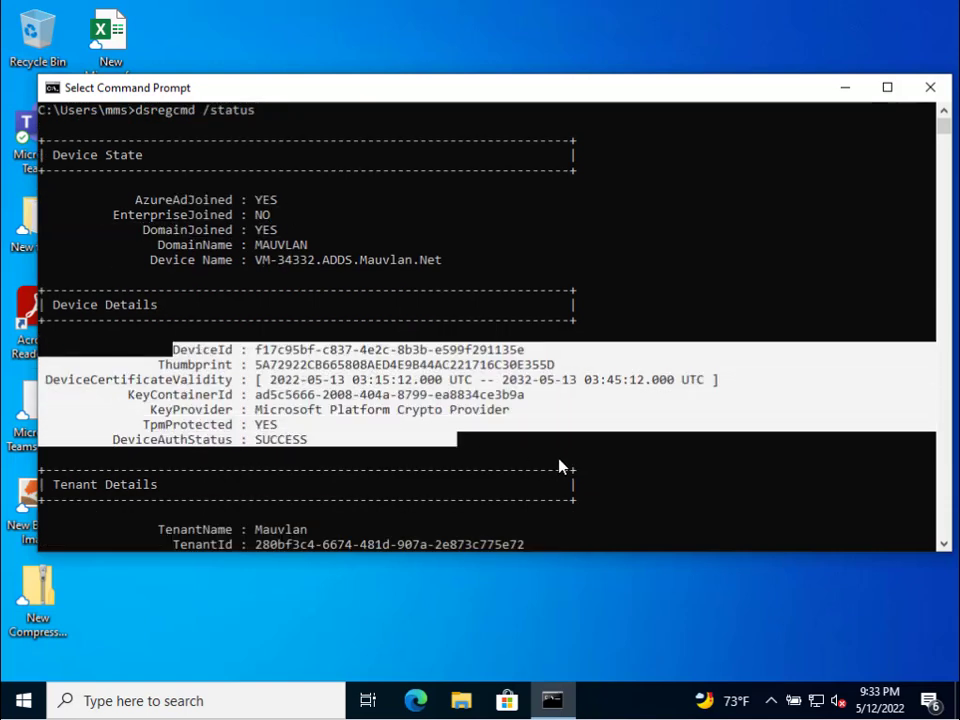
left_click(309, 349)
scroll(457, 435, "down", 6)
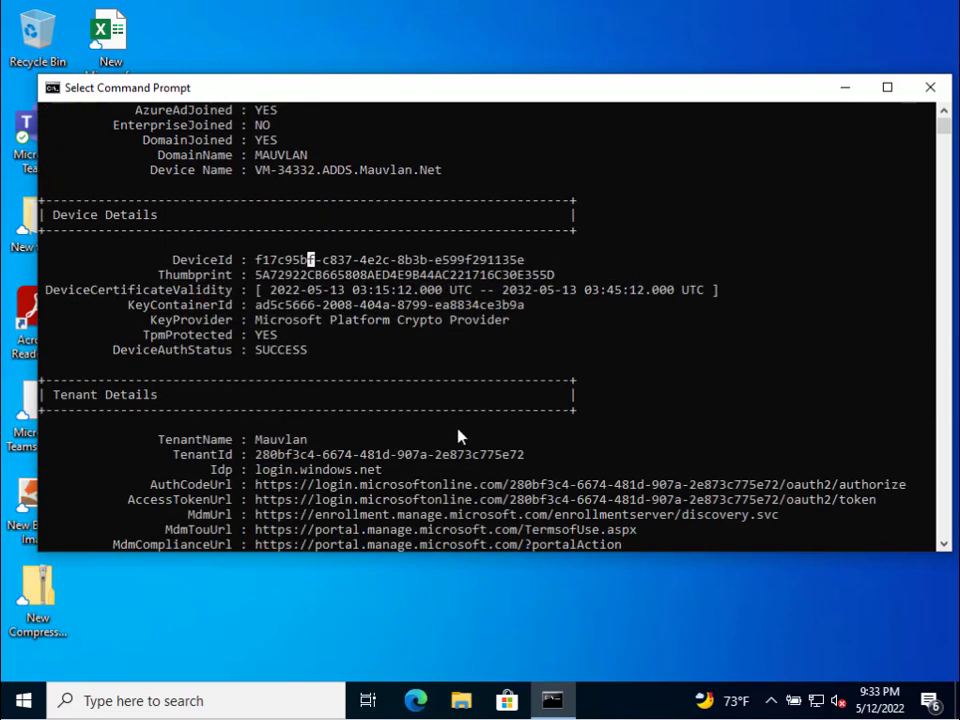
scroll(300, 290, "down", 1)
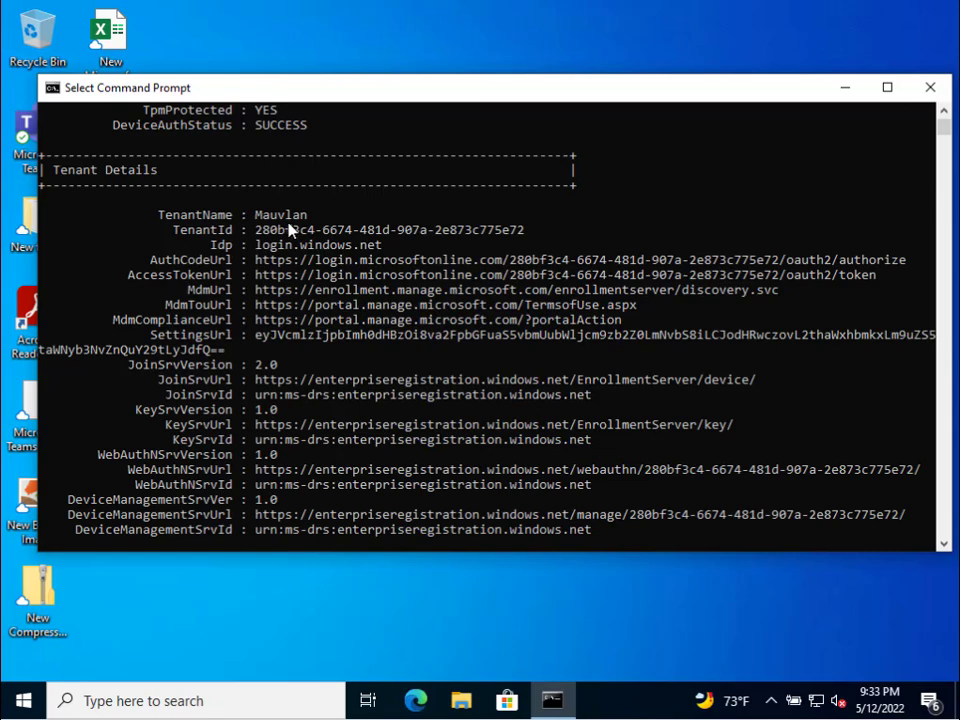
scroll(288, 252, "down", 1)
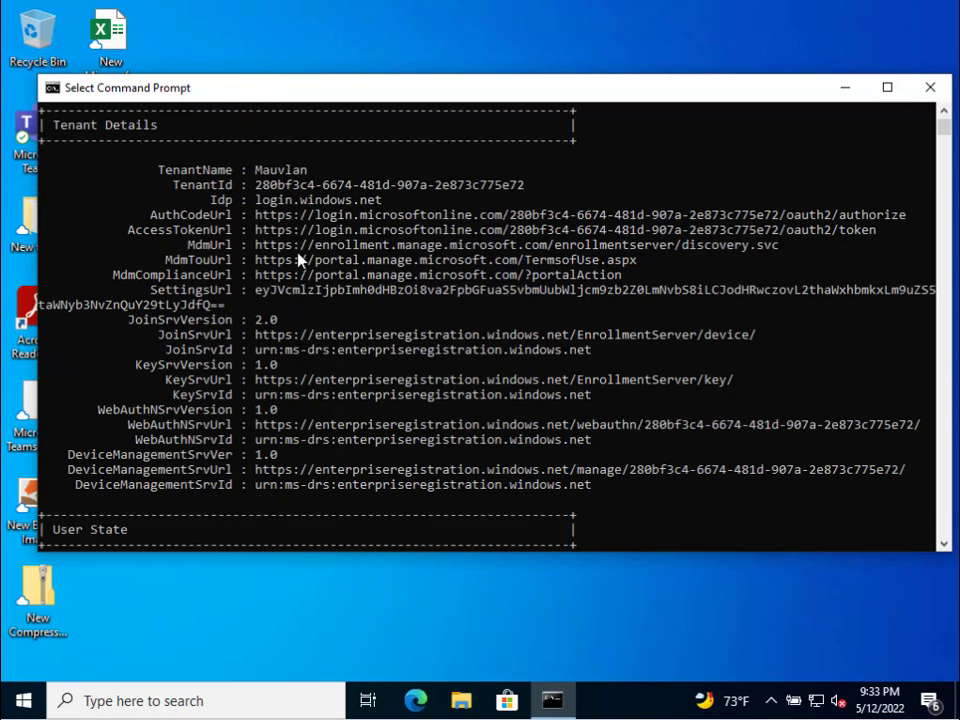
scroll(296, 319, "down", 7)
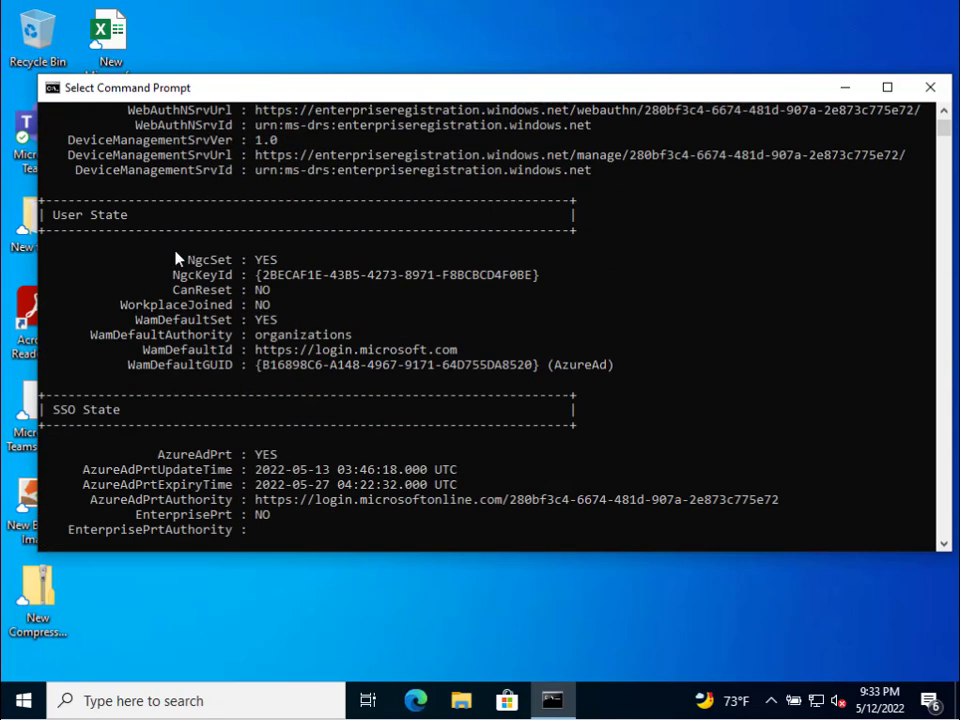
- Highlight the (AzureAd) tag and the AzureAdPrt YES result in the dsregcmd status output
left_click_drag(180, 258, 160, 259)
double_click(552, 366)
scroll(336, 458, "down", 2)
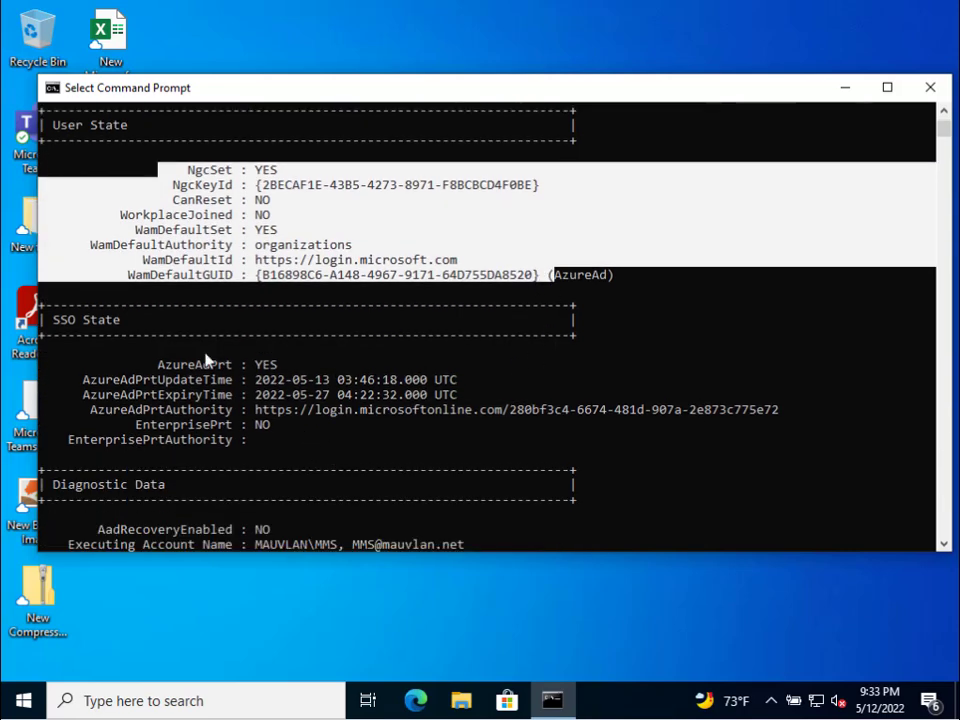
left_click(175, 350)
left_click_drag(152, 364, 305, 370)
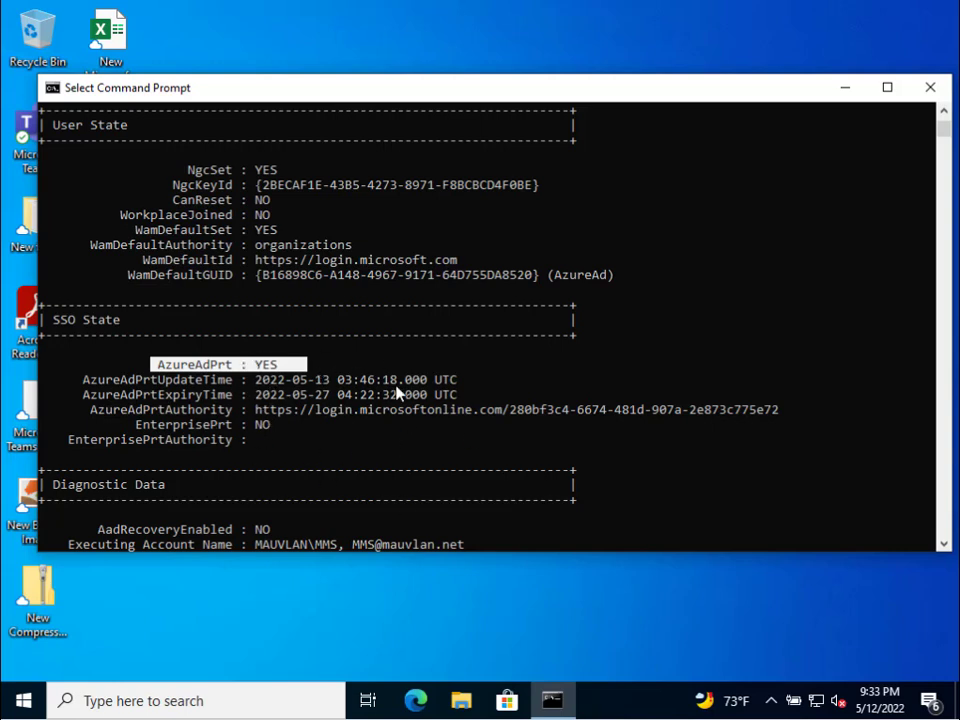
scroll(330, 393, "down", 1)
scroll(305, 415, "down", 2)
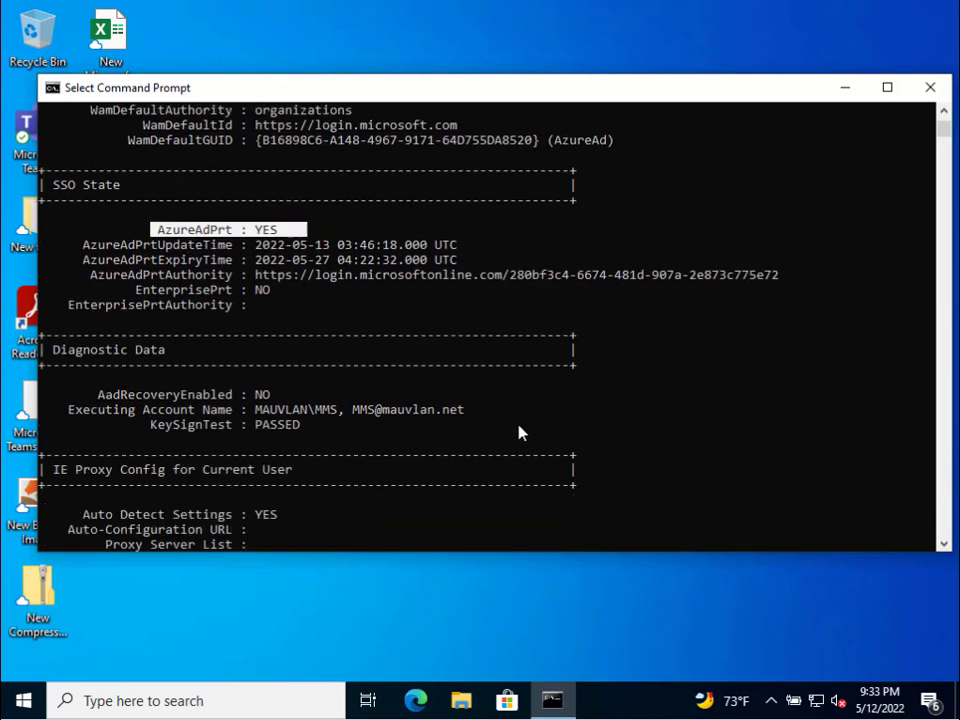
- Highlight the executing account names, scroll to the end of the output, and close Command Prompt
left_click_drag(77, 415, 492, 420)
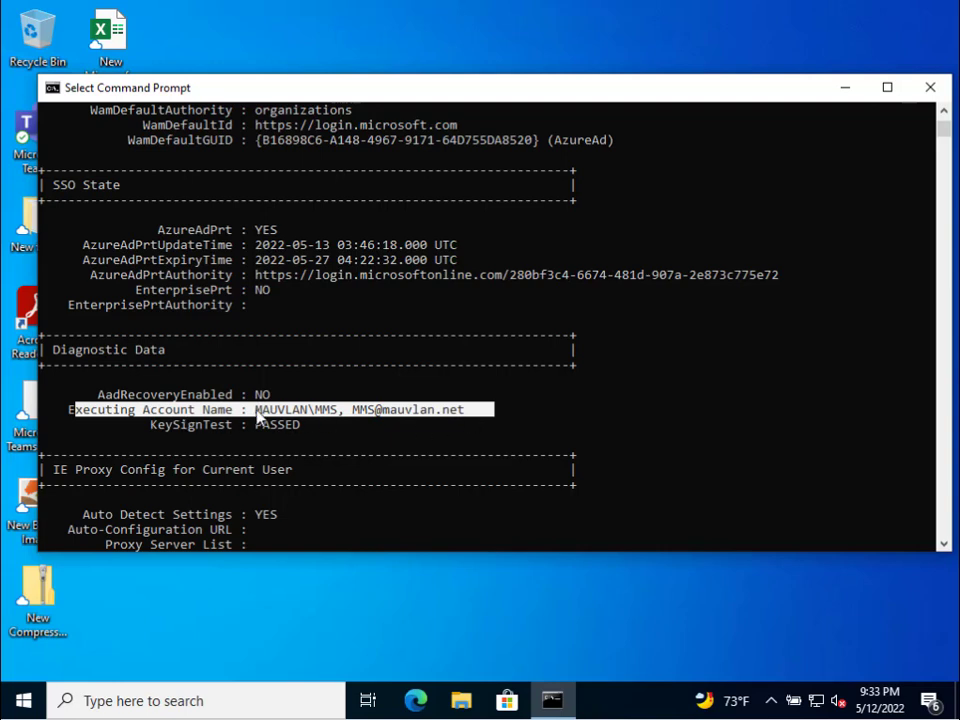
left_click(369, 414)
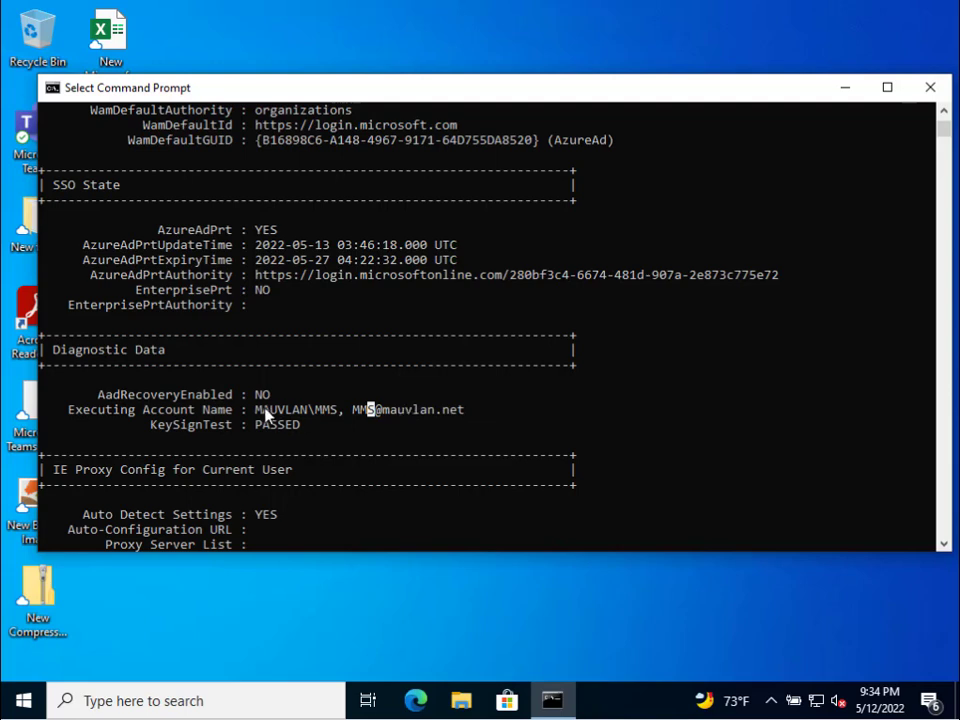
left_click_drag(263, 412, 462, 411)
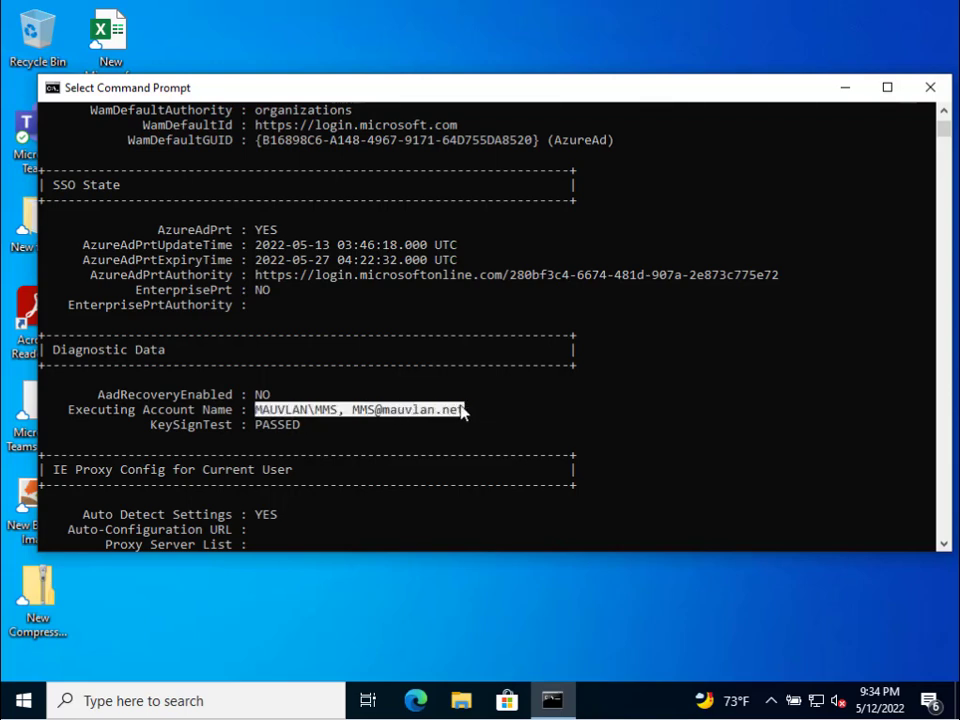
scroll(432, 410, "down", 1)
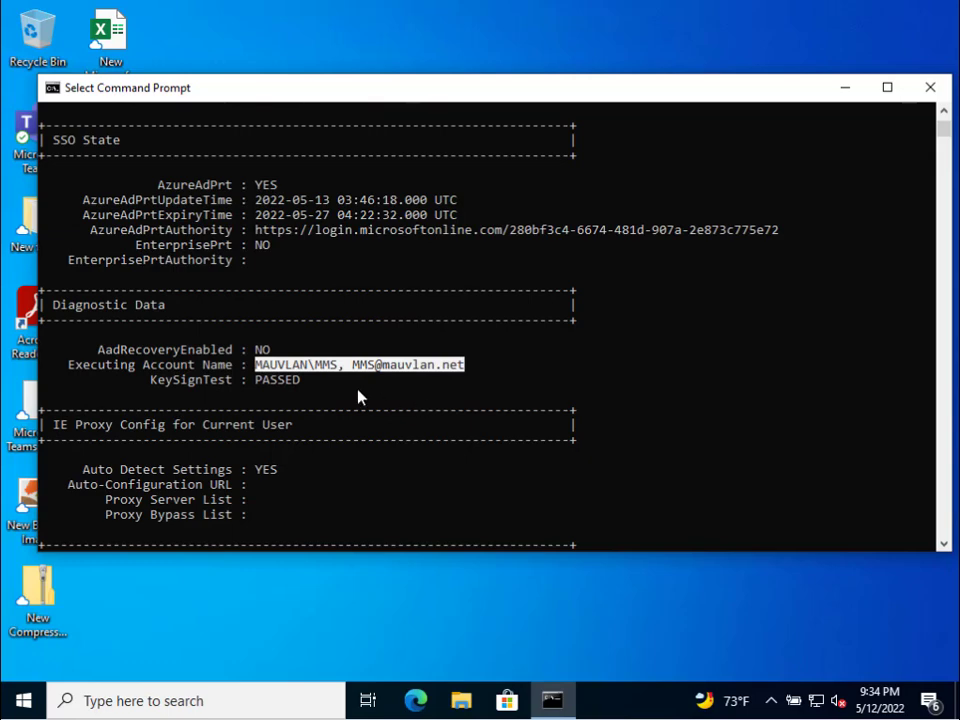
scroll(352, 393, "down", 3)
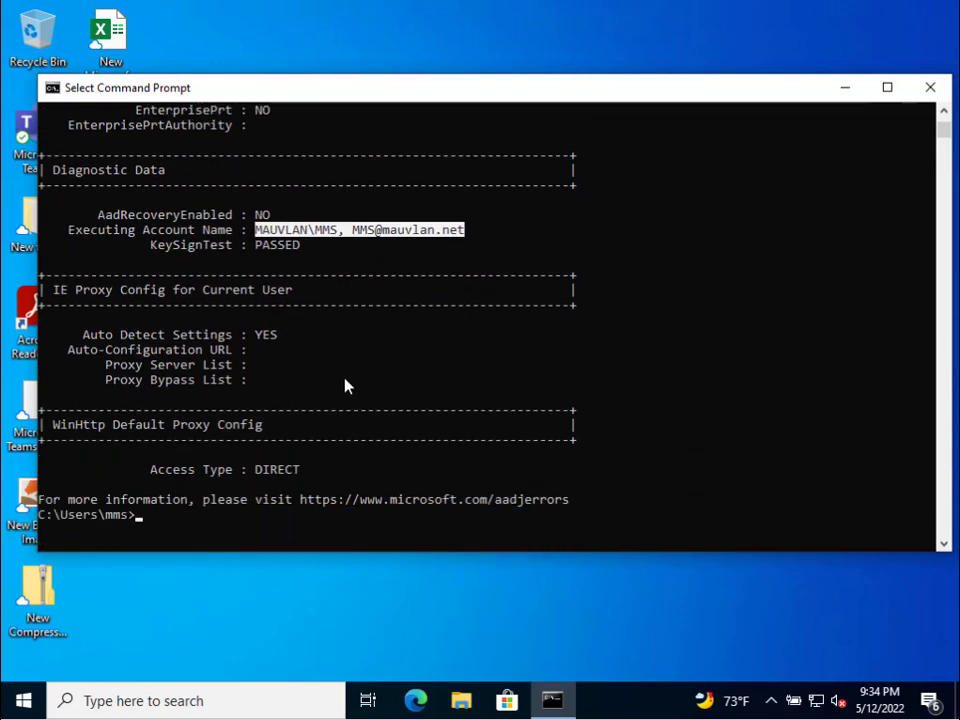
scroll(345, 385, "down", 1)
left_click(929, 87)
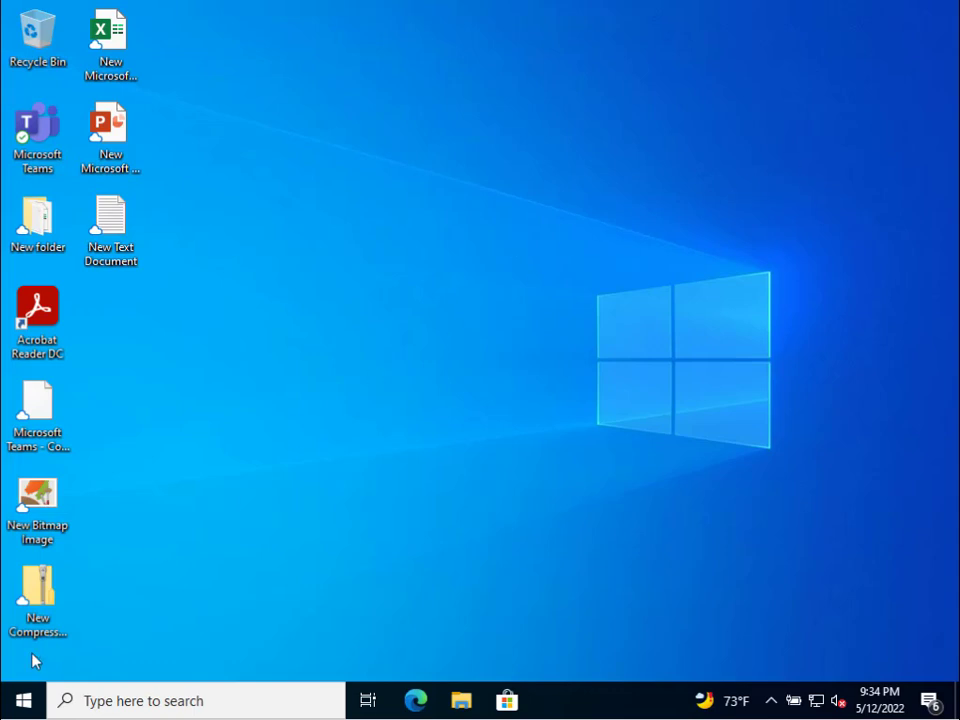
- Launch Software Center from the Microsoft Endpoint Manager folder in the Start menu's app list
left_click(20, 704)
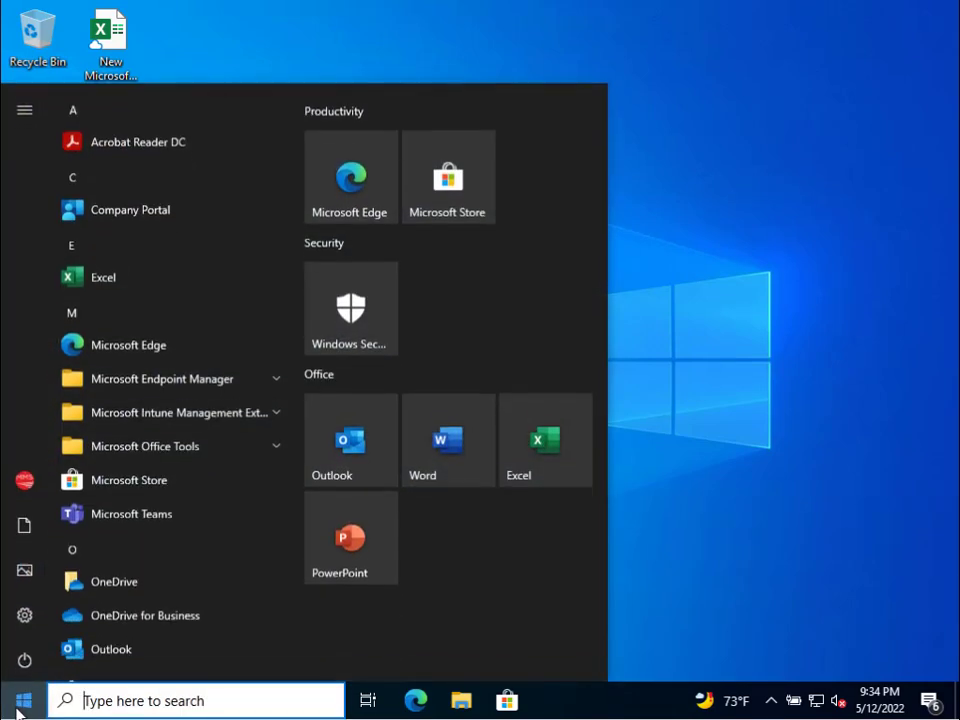
left_click(192, 380)
left_click(926, 238)
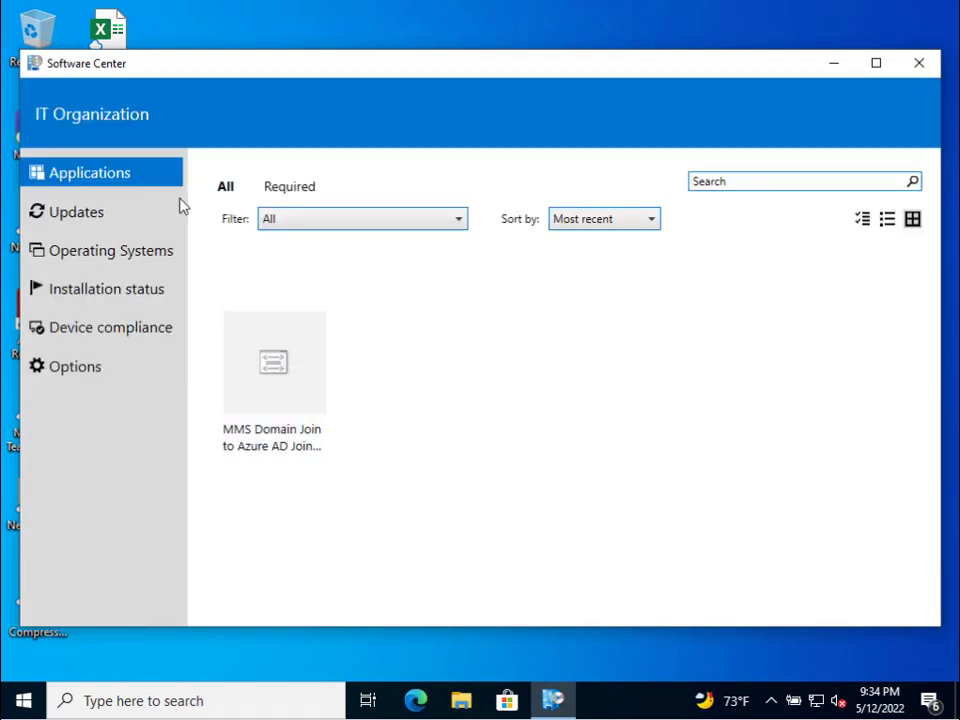
- Install the MMS Domain Join to Azure AD Join Migration app from its details page
left_click(272, 364)
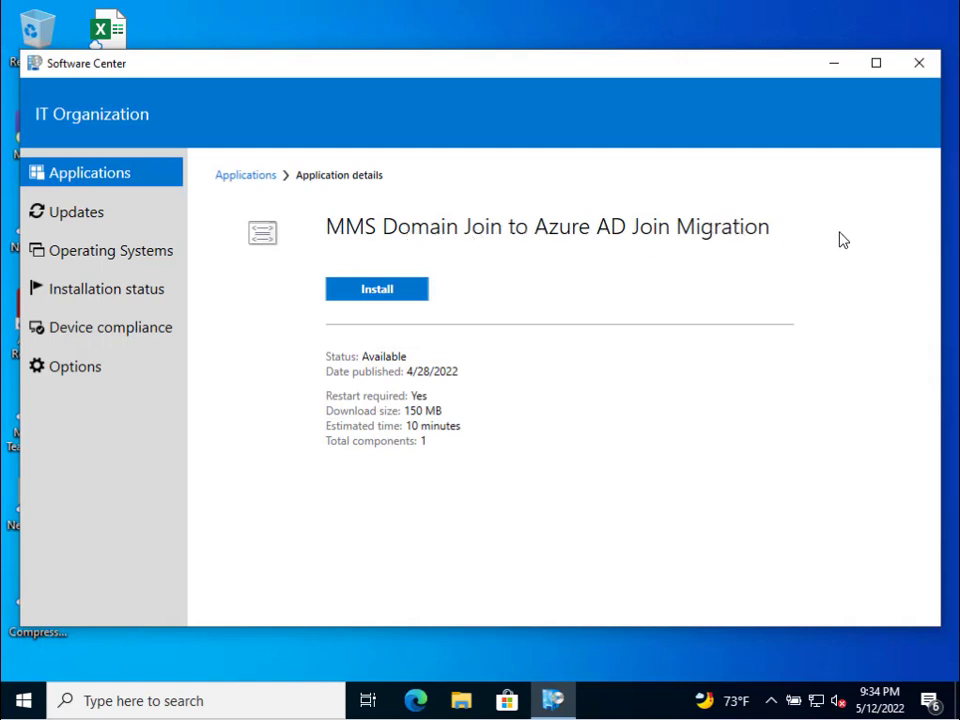
left_click(364, 292)
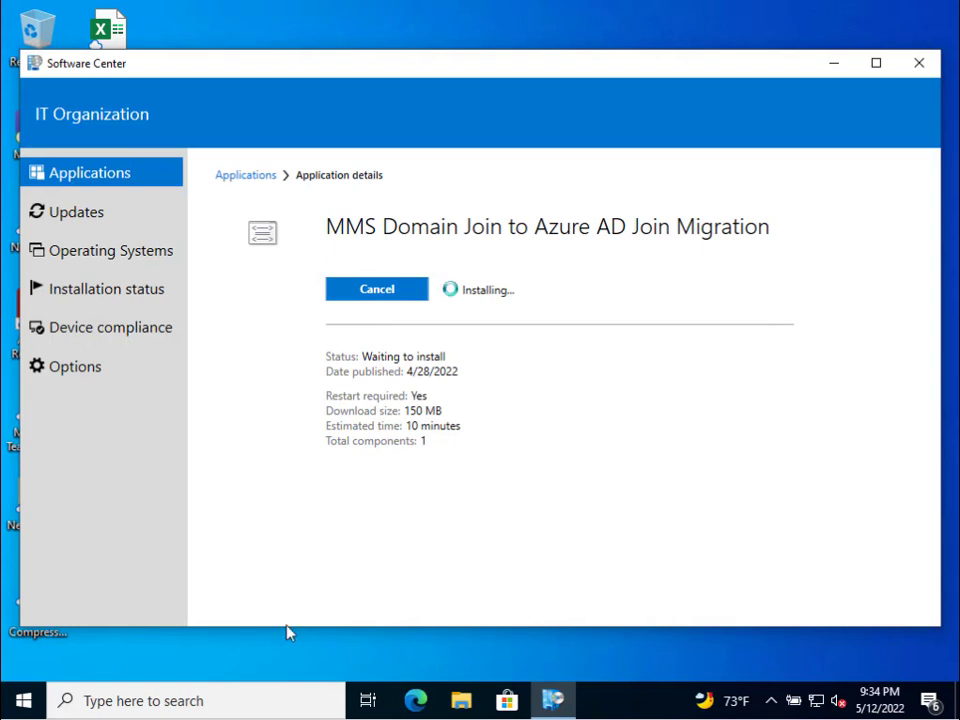
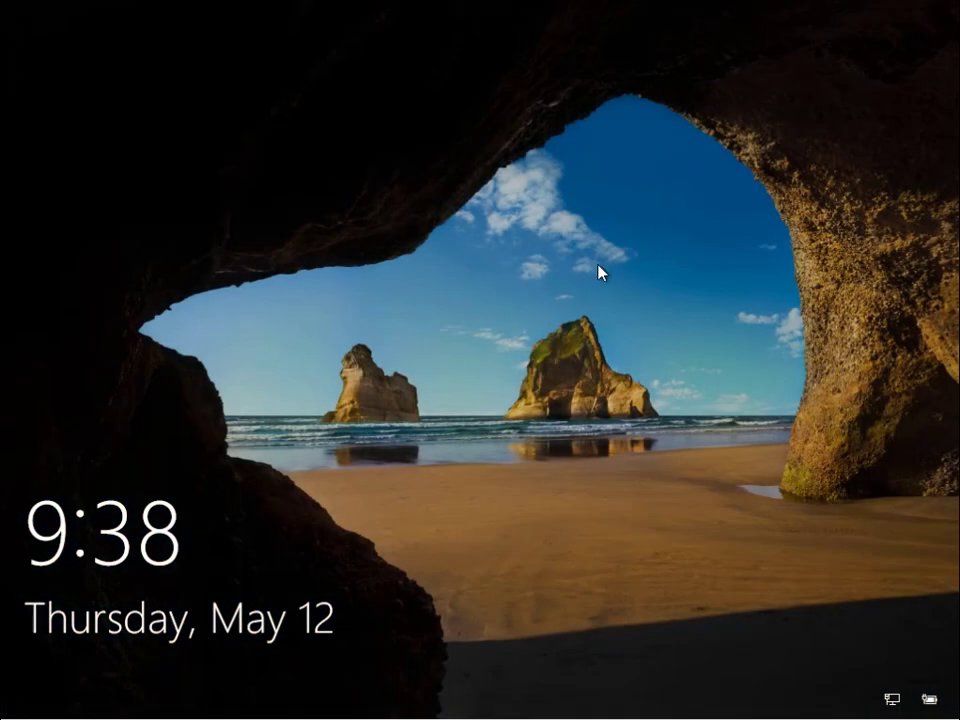
- Sign in as Other user with the work account's e-mail address and password
left_click(600, 265)
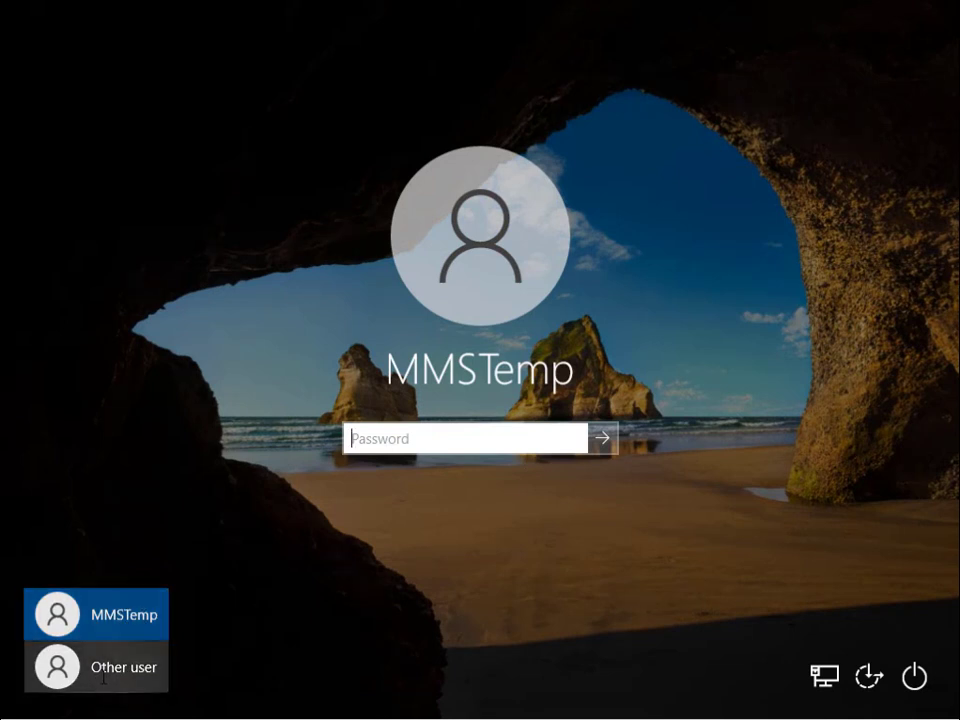
left_click(105, 668)
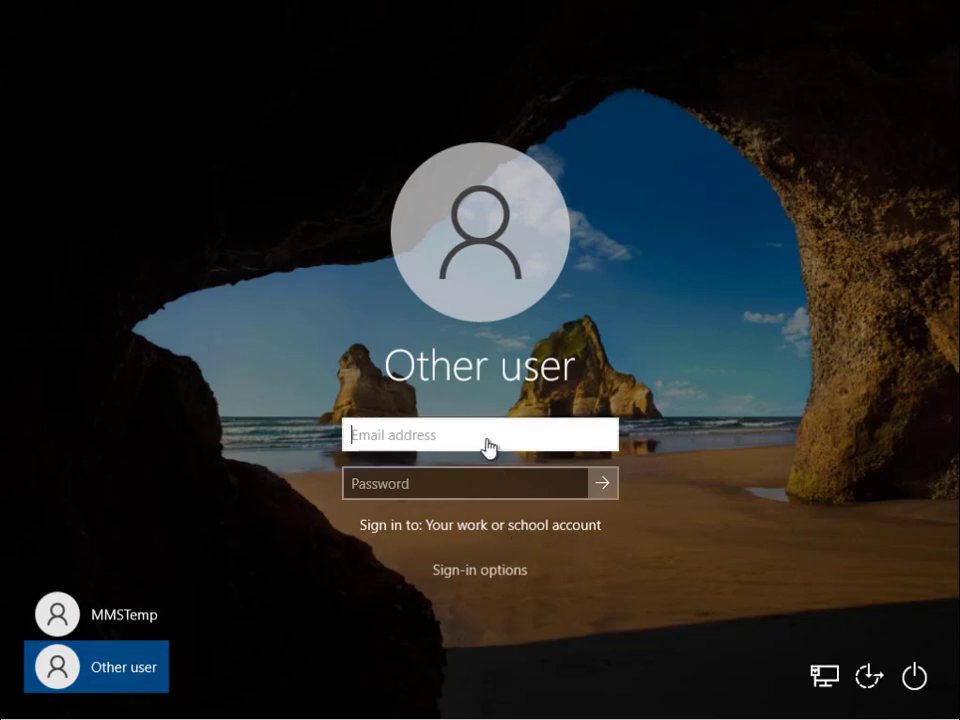
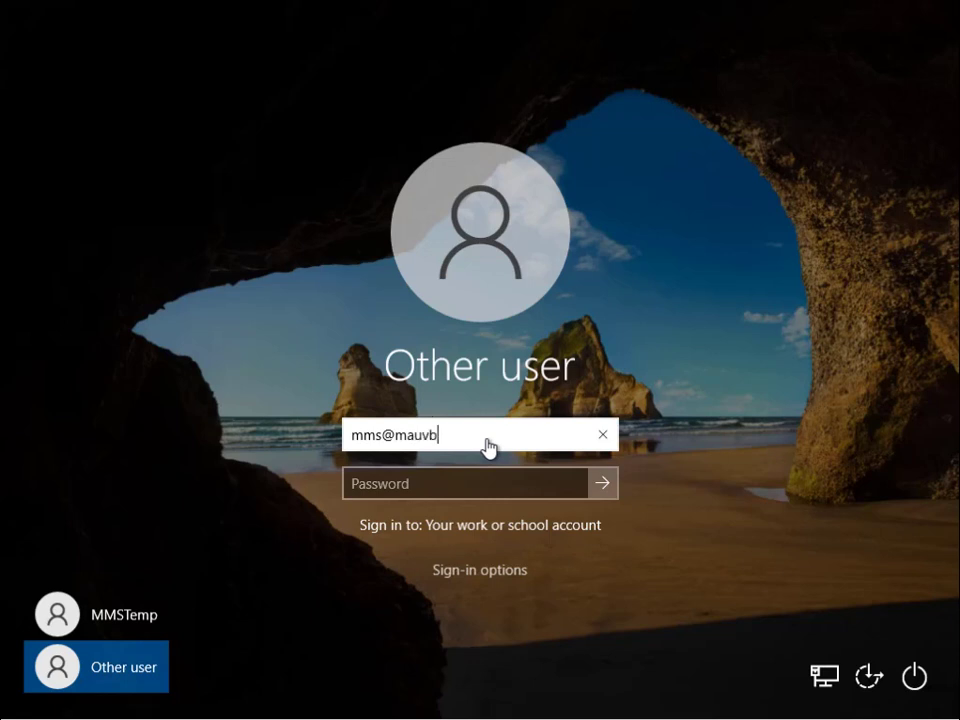
key("Tab")
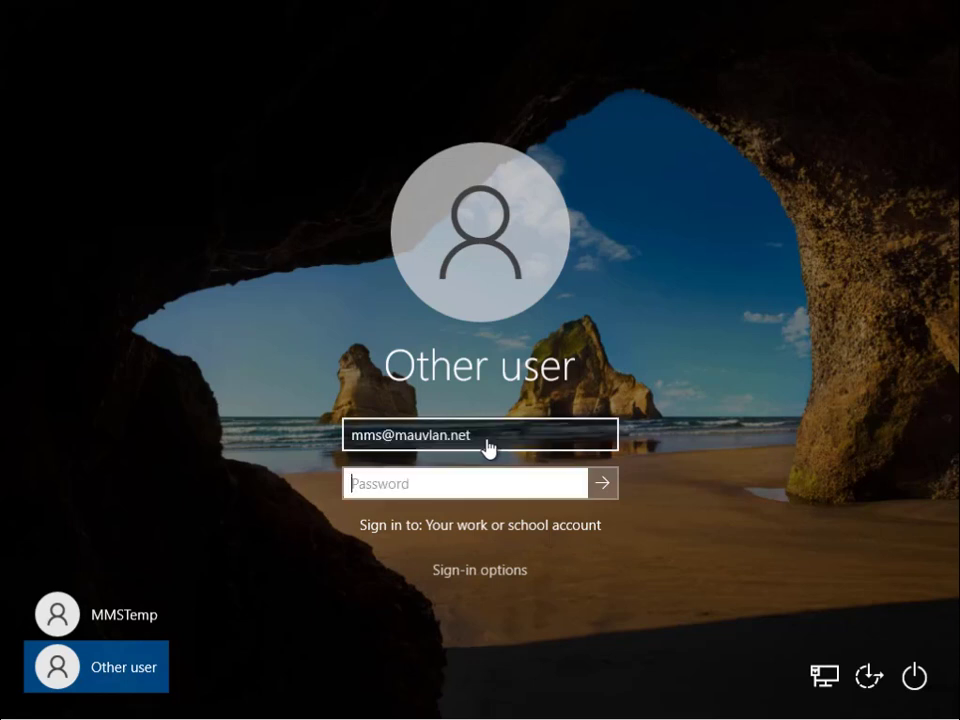
type("••••••••")
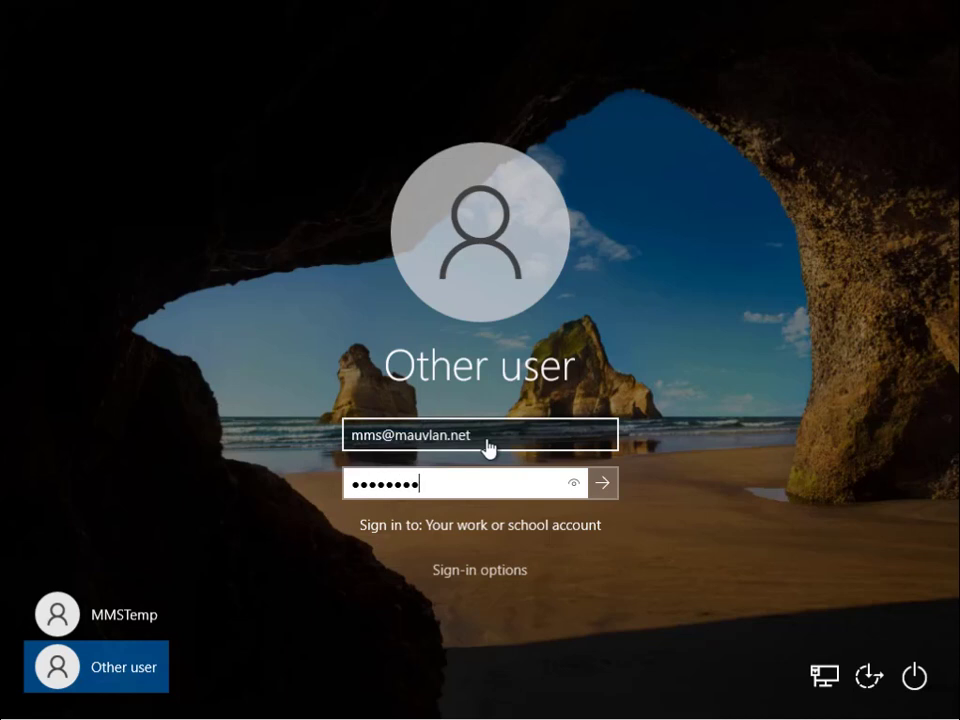
key("Return")
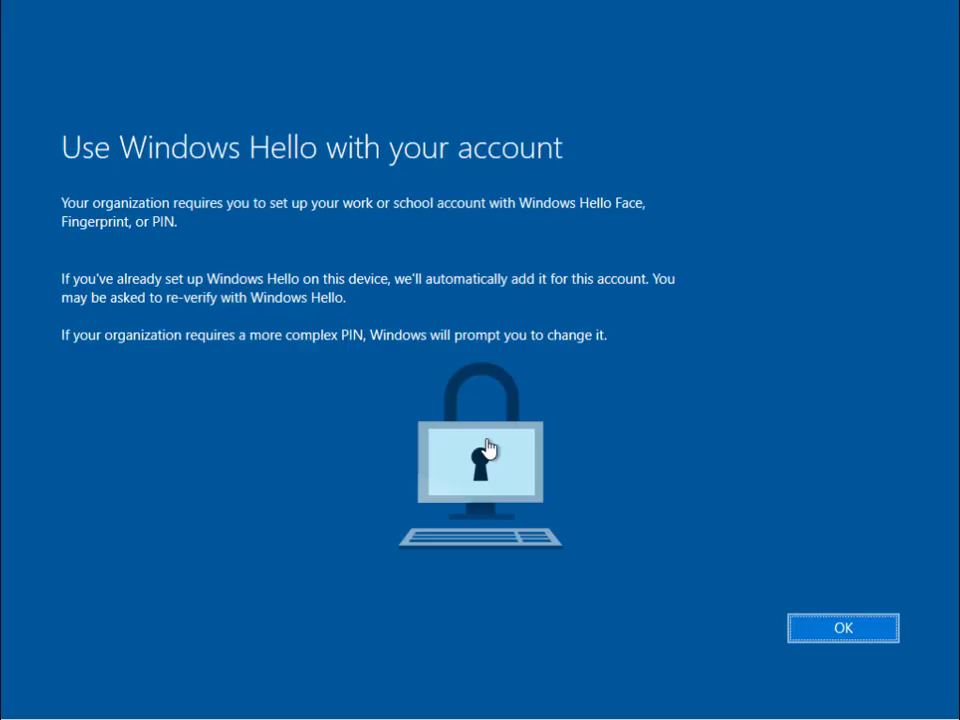
- Set up Windows Hello with a new six-digit PIN, confirmed, and finish at the desktop
left_click(853, 636)
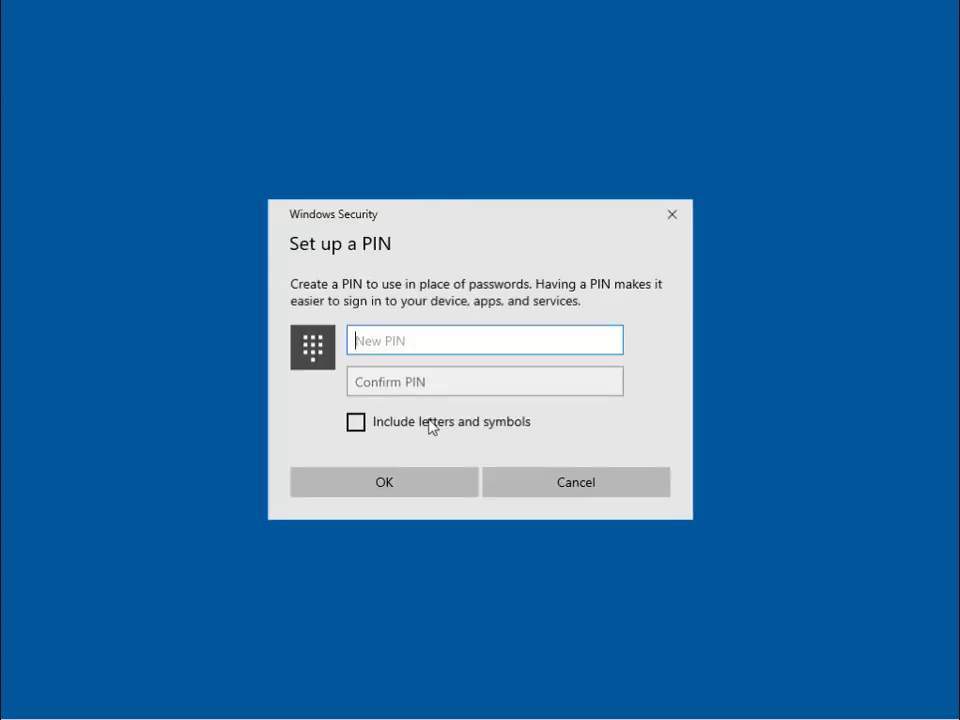
type("••••••")
key("Tab")
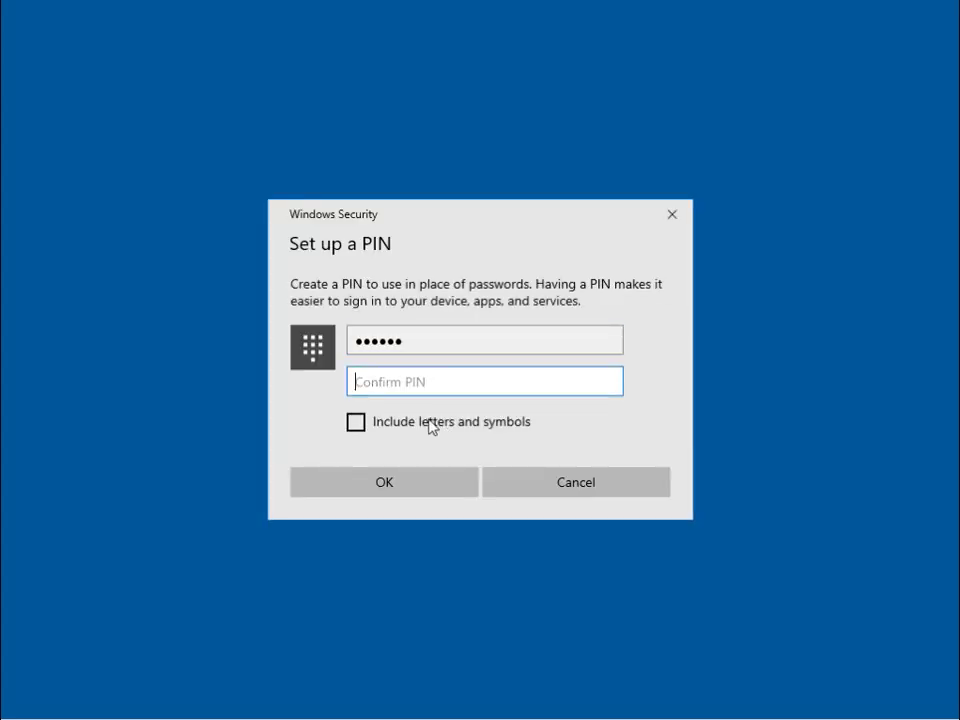
type("••••••")
key("Return")
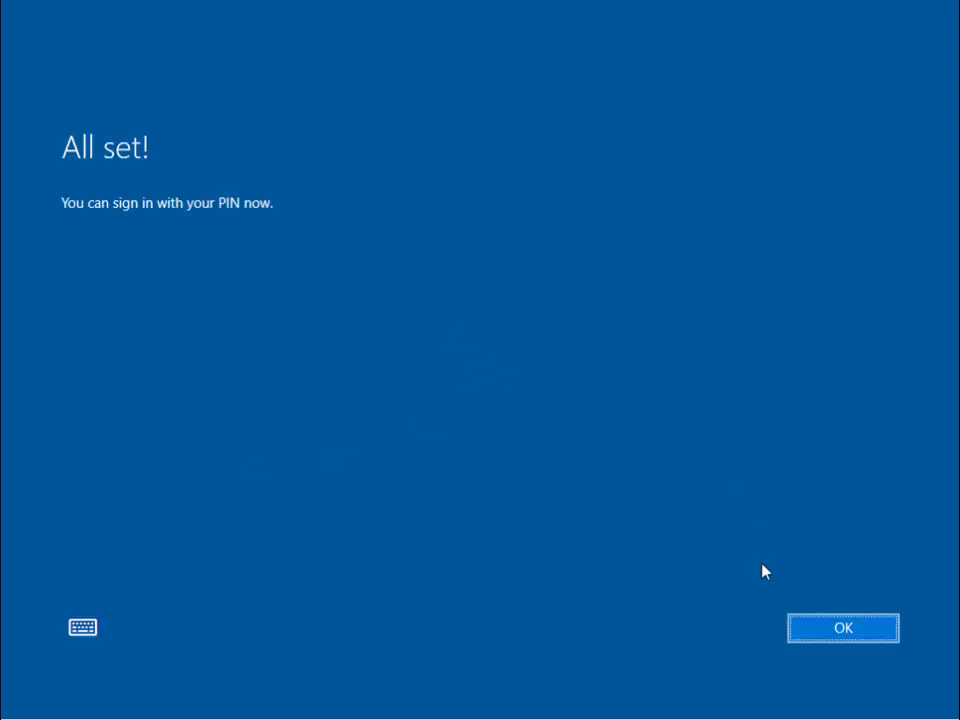
left_click(840, 628)
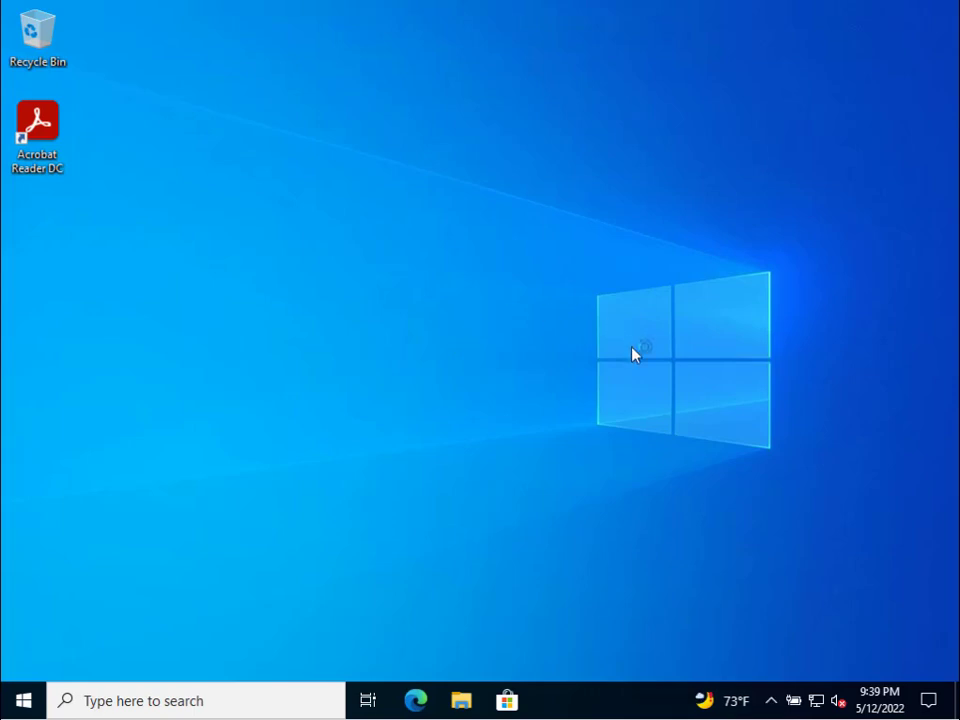
left_click(25, 700)
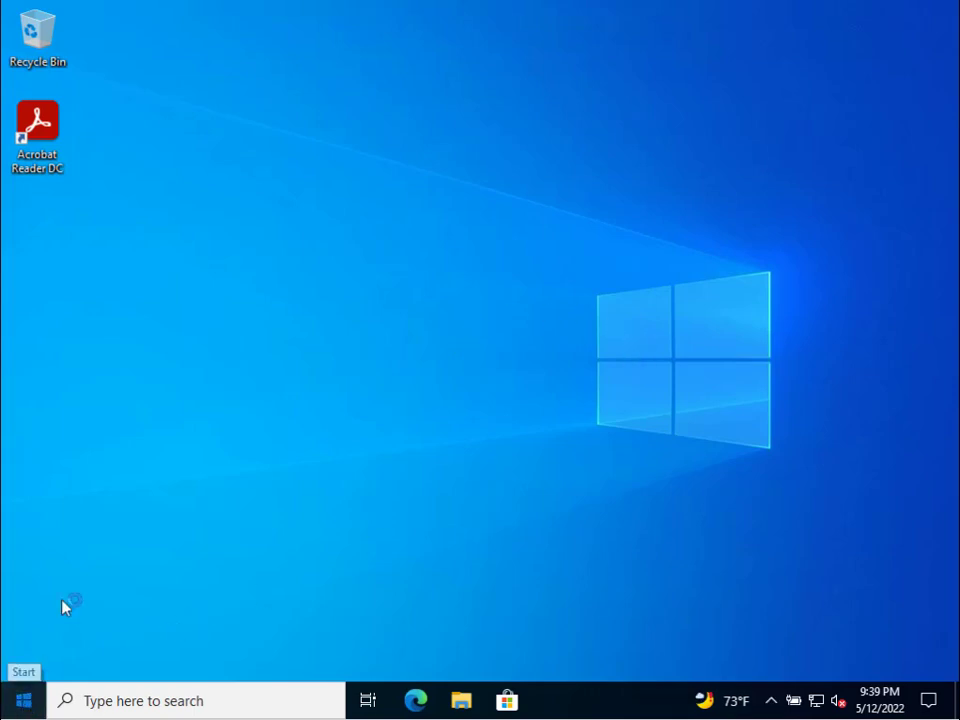
mouse_move(28, 619)
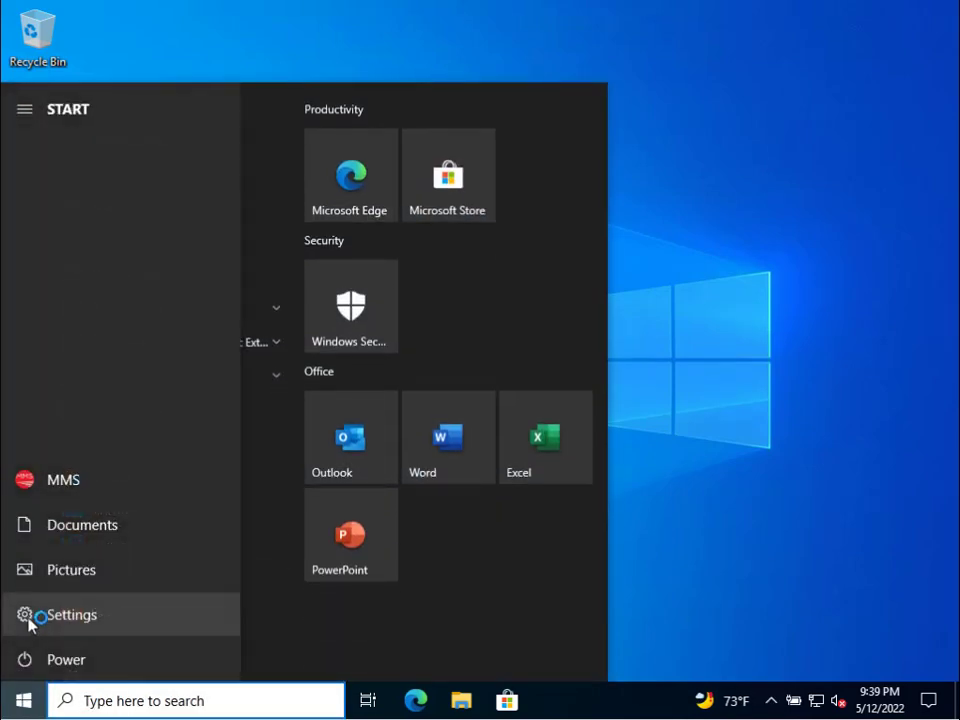
right_click(25, 700)
left_click(137, 394)
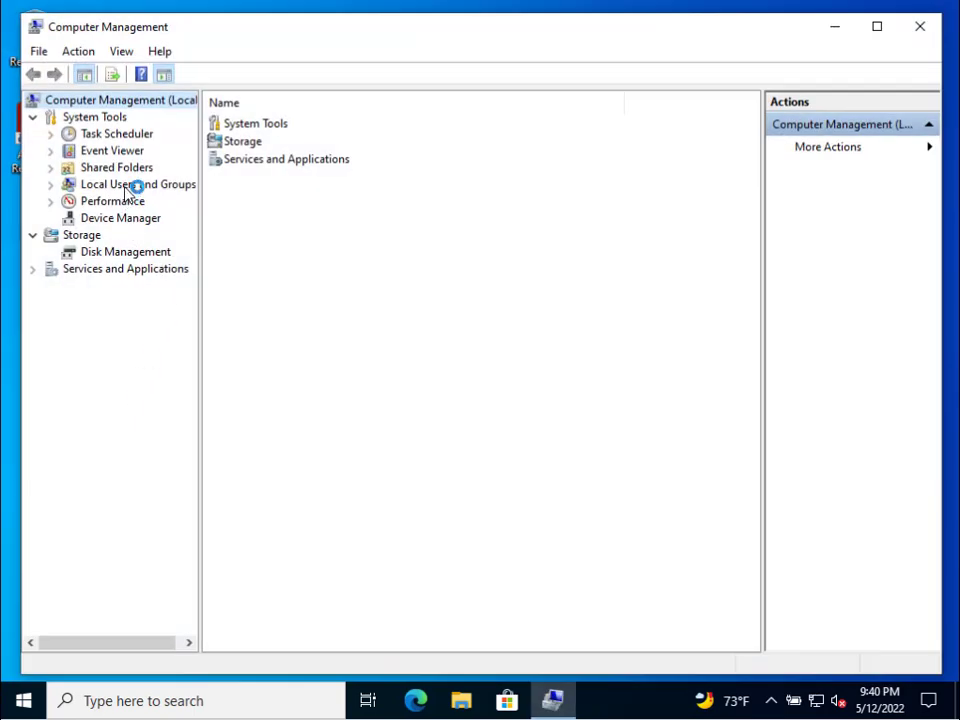
left_click(125, 188)
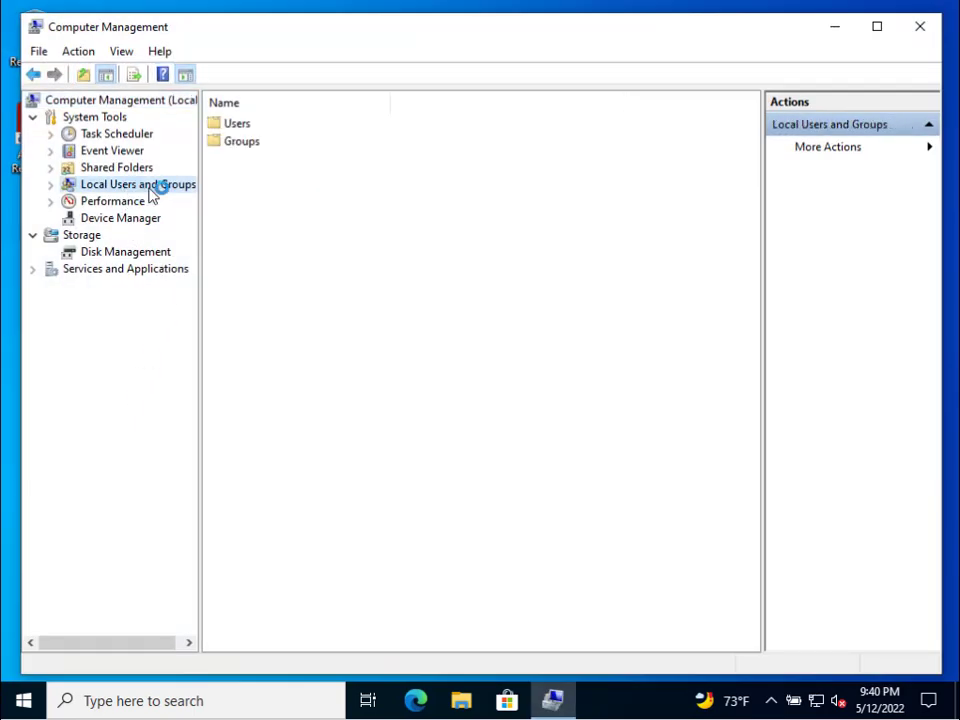
double_click(245, 123)
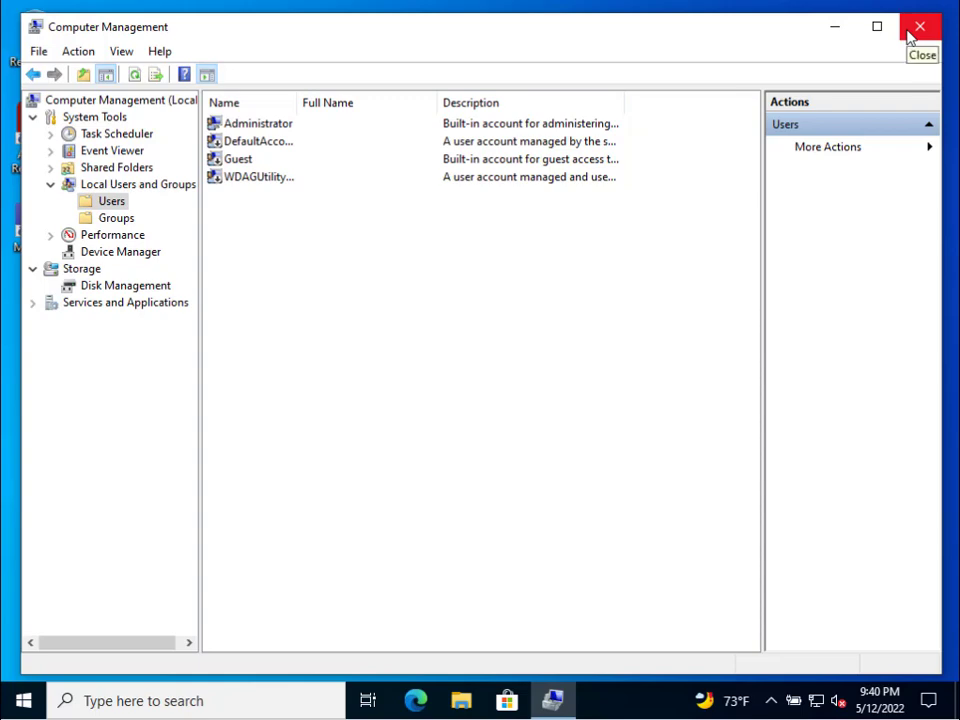
left_click(918, 27)
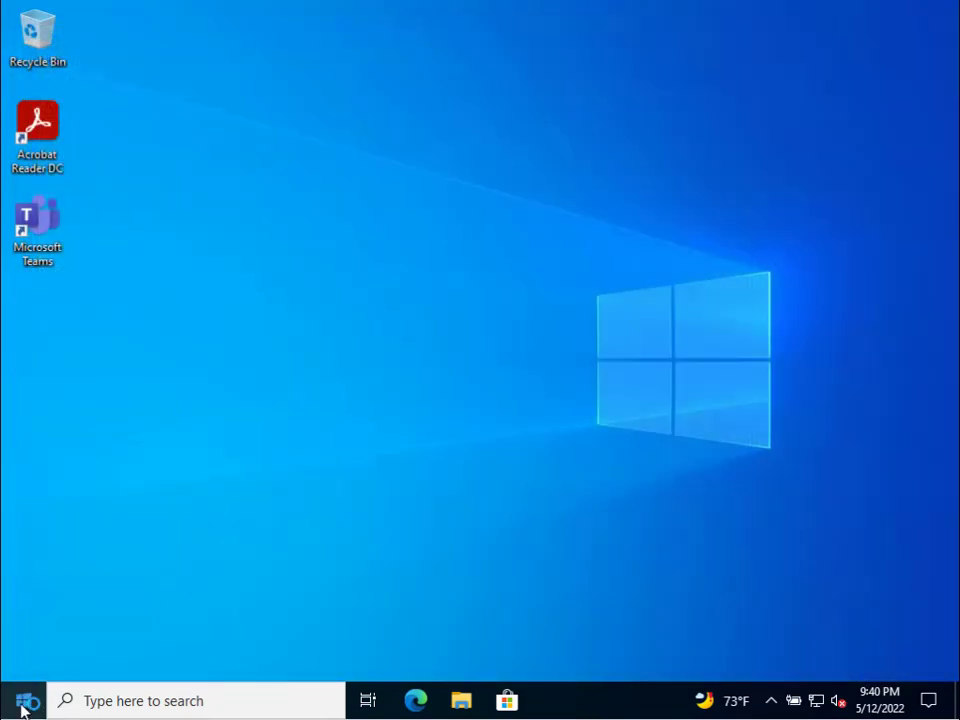
- Go to Settings > Accounts > Access work or school and open the Mauvlan connection's management info
left_click(24, 704)
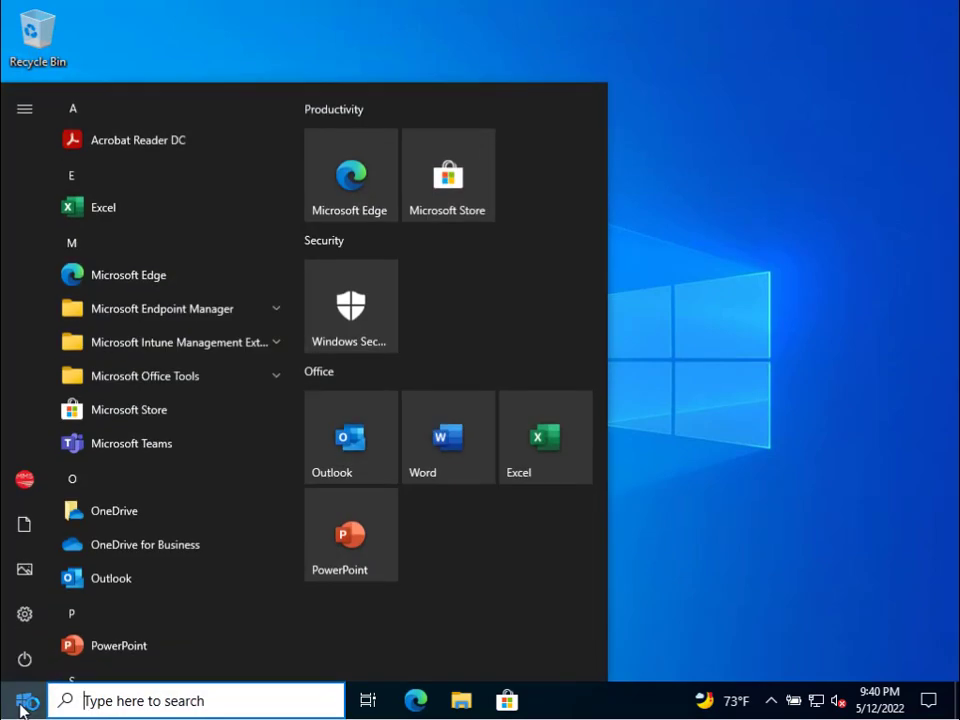
left_click(17, 622)
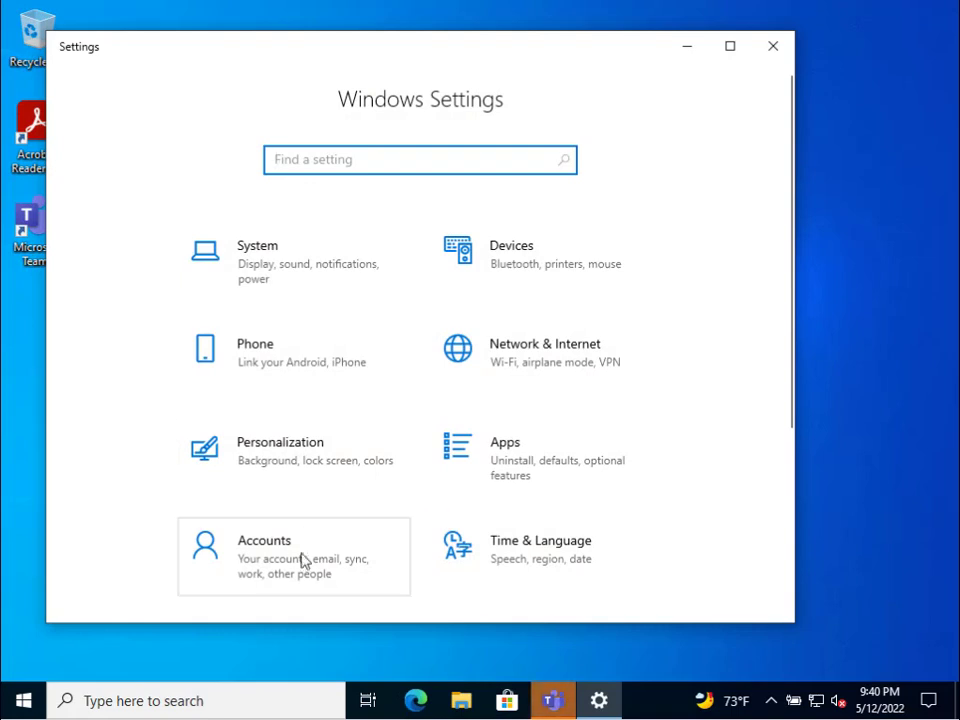
left_click(292, 560)
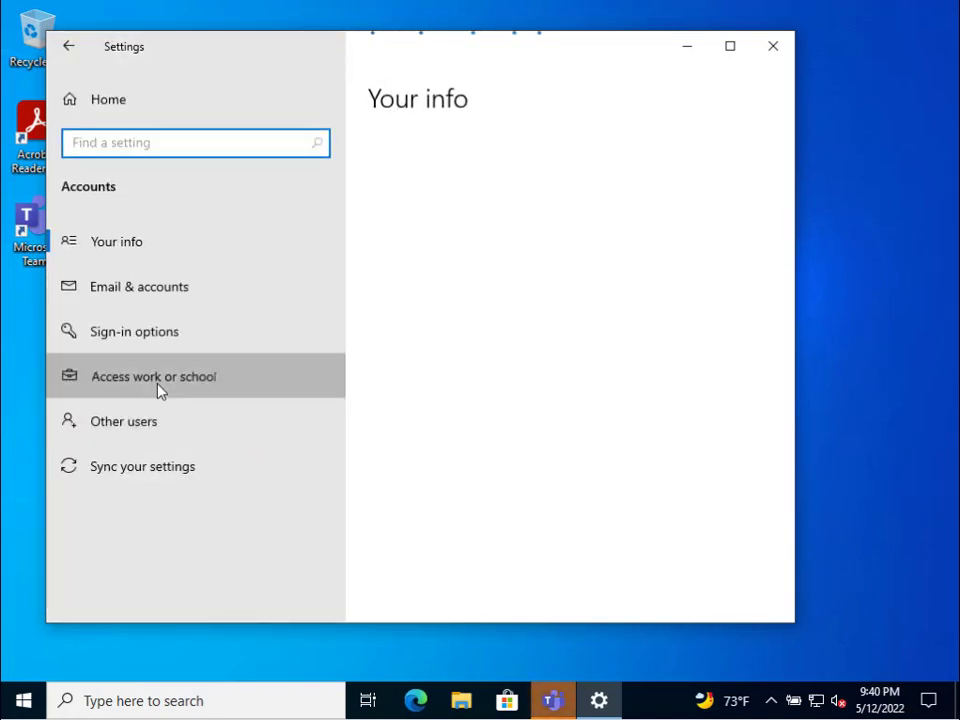
left_click(161, 387)
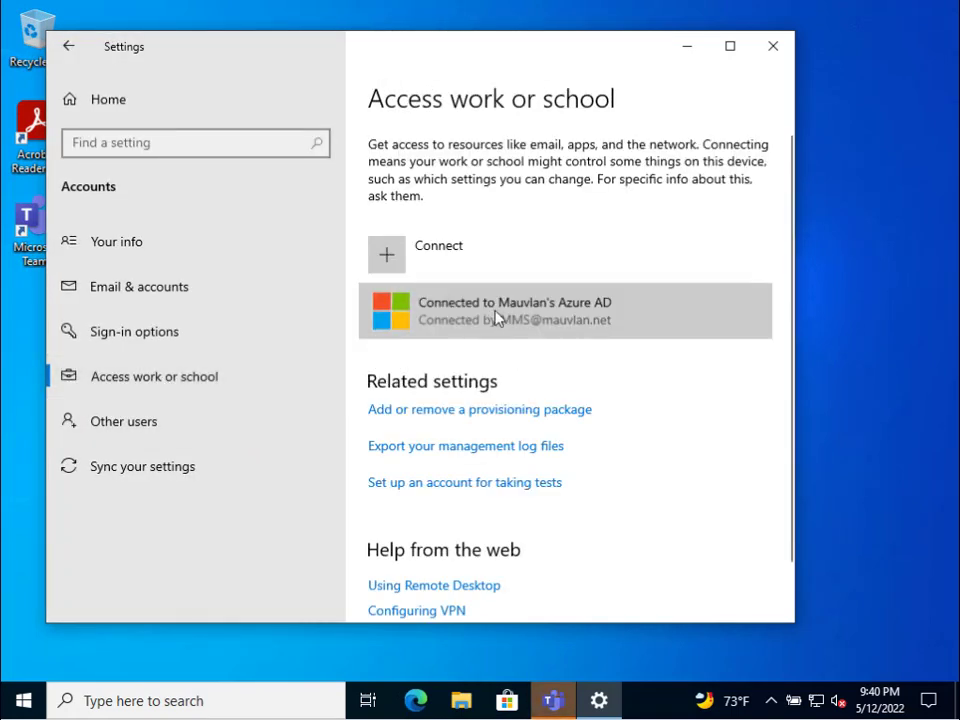
left_click(497, 317)
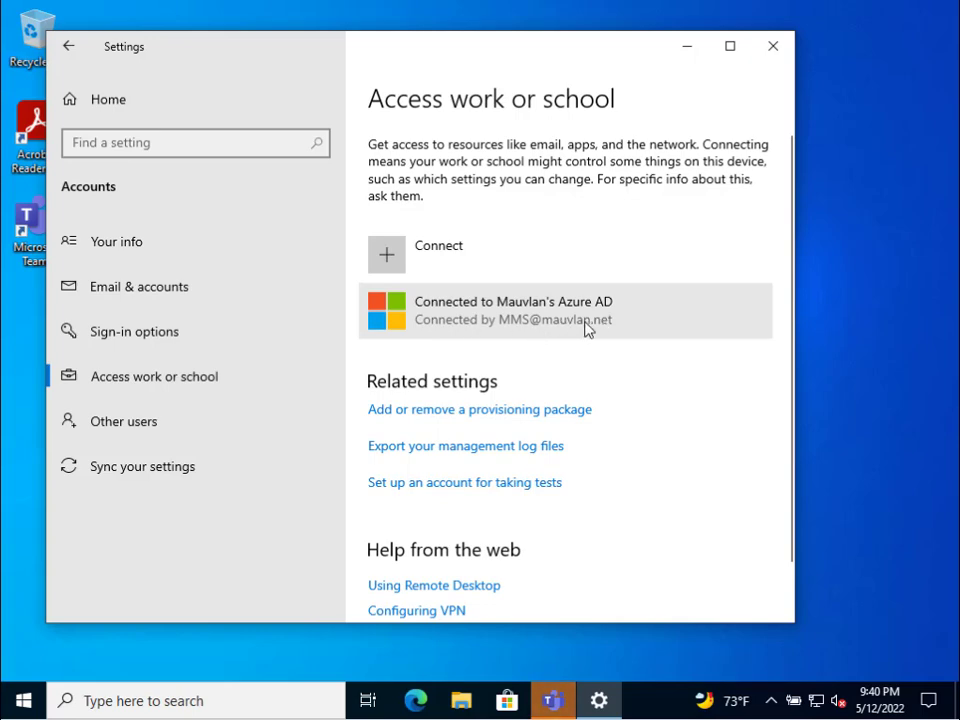
left_click(617, 326)
left_click(619, 390)
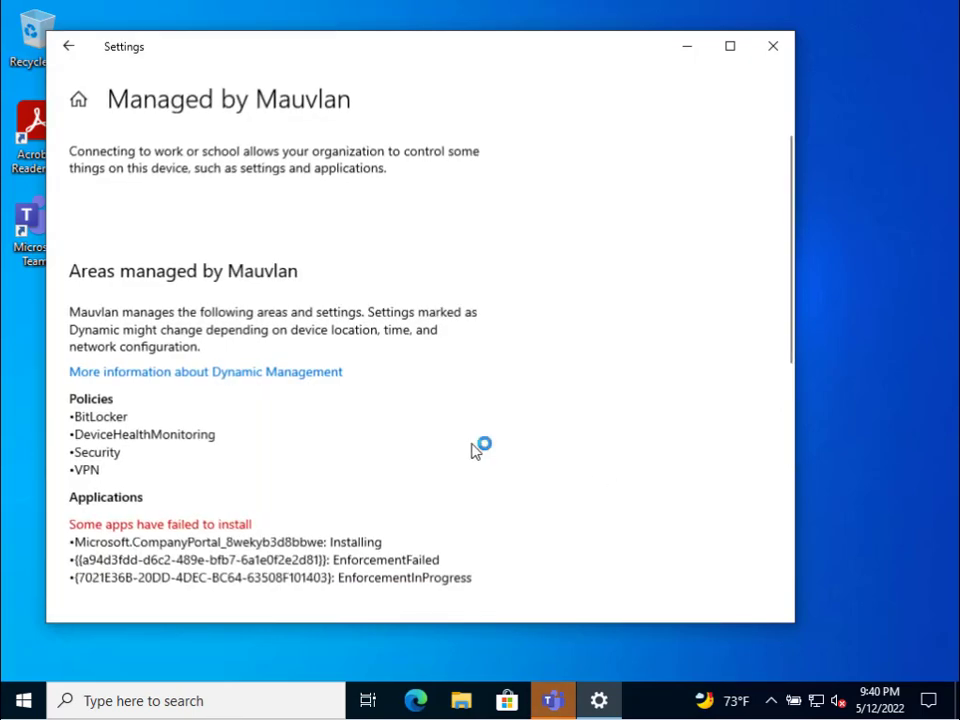
- Scroll the Managed by Mauvlan page down to Connection info, then close Settings
scroll(251, 326, "down", 3)
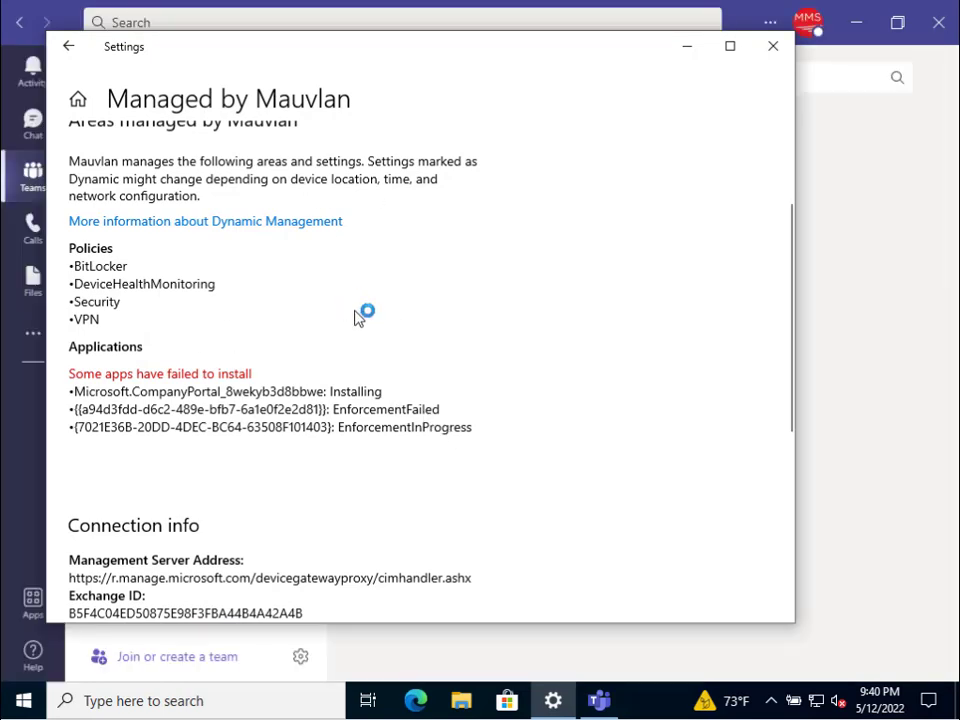
left_click(773, 47)
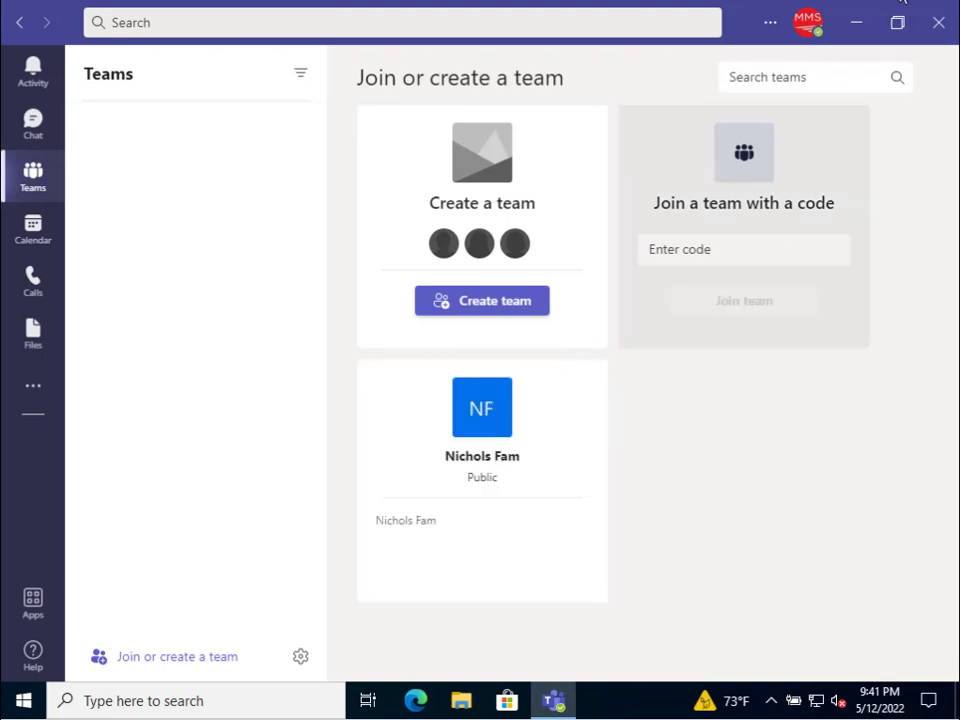
- Close Microsoft Teams and reopen Windows Settings from the Start menu
left_click(938, 22)
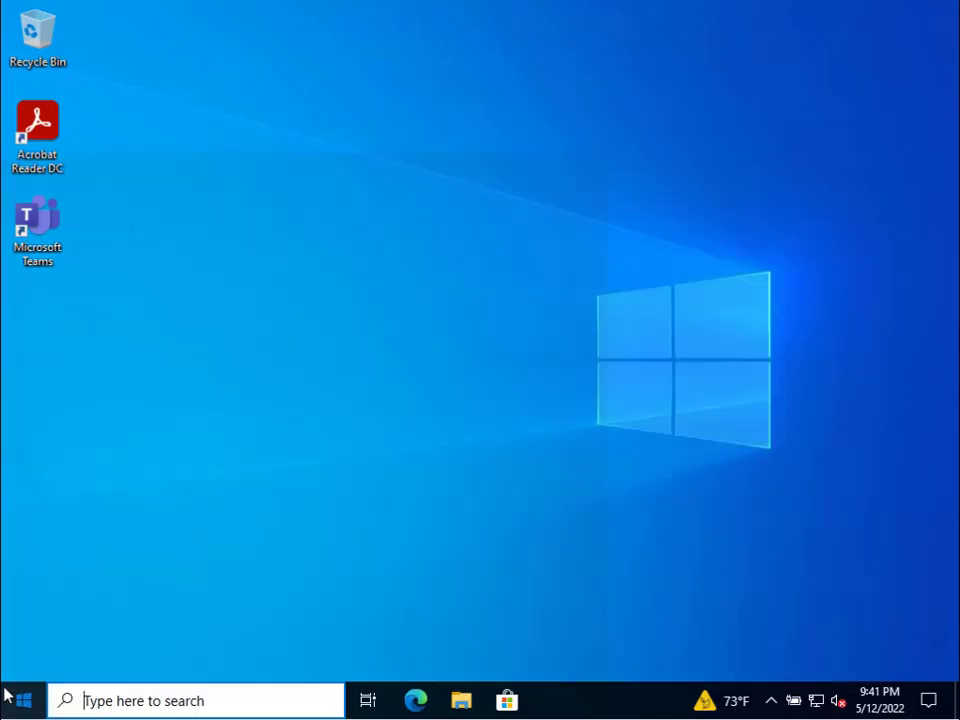
left_click(8, 693)
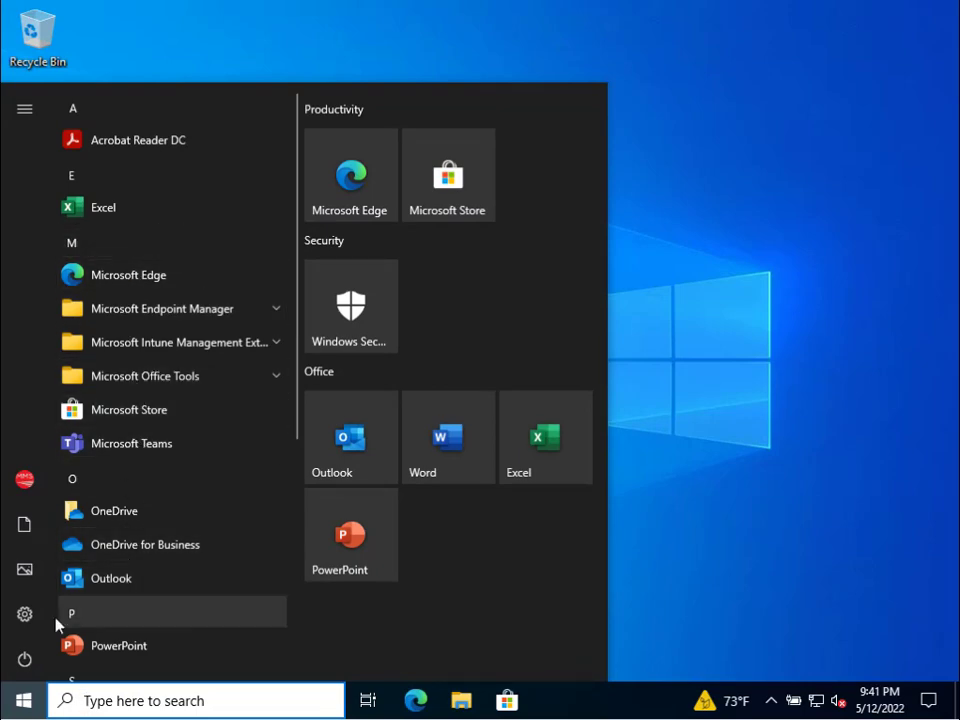
left_click(26, 616)
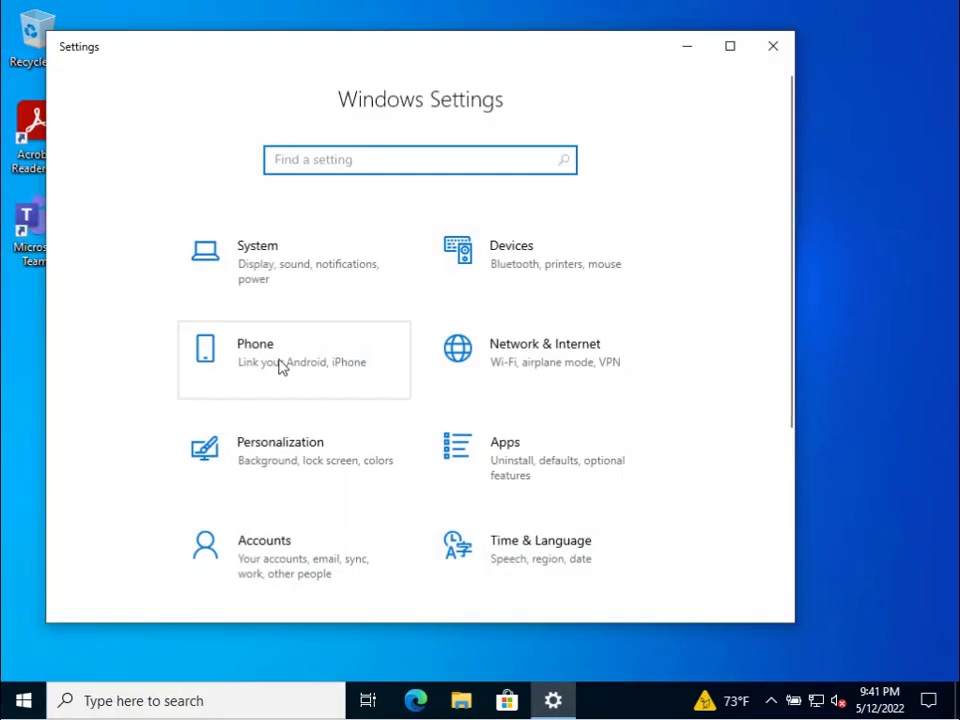
- Check Company Portal Settings for the successful 5/12/2022 sync, then close the portal
left_click(315, 507)
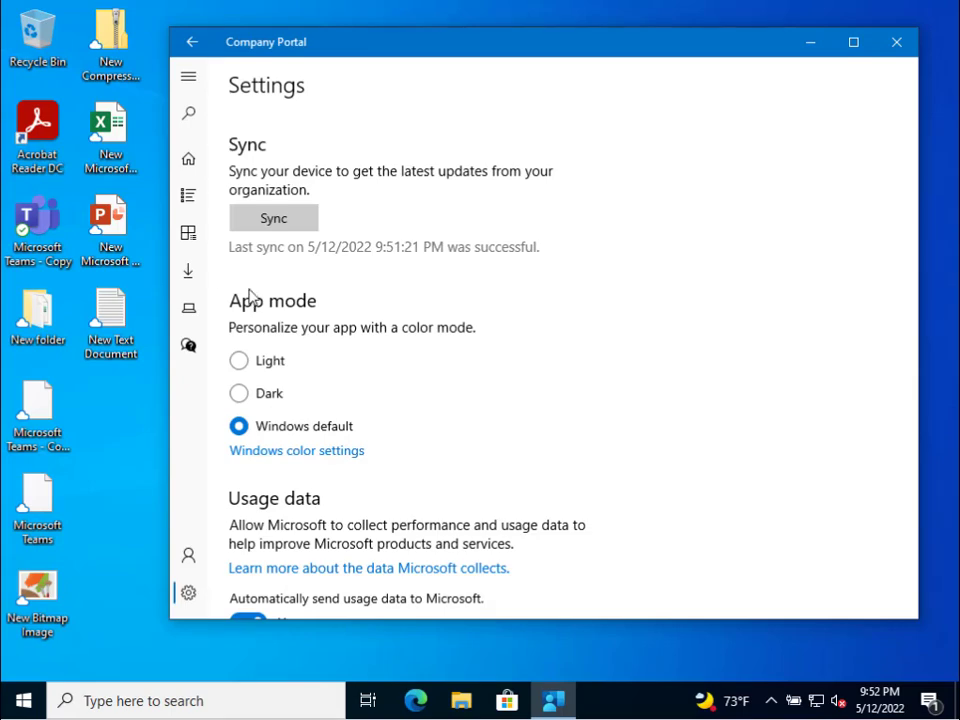
left_click(897, 43)
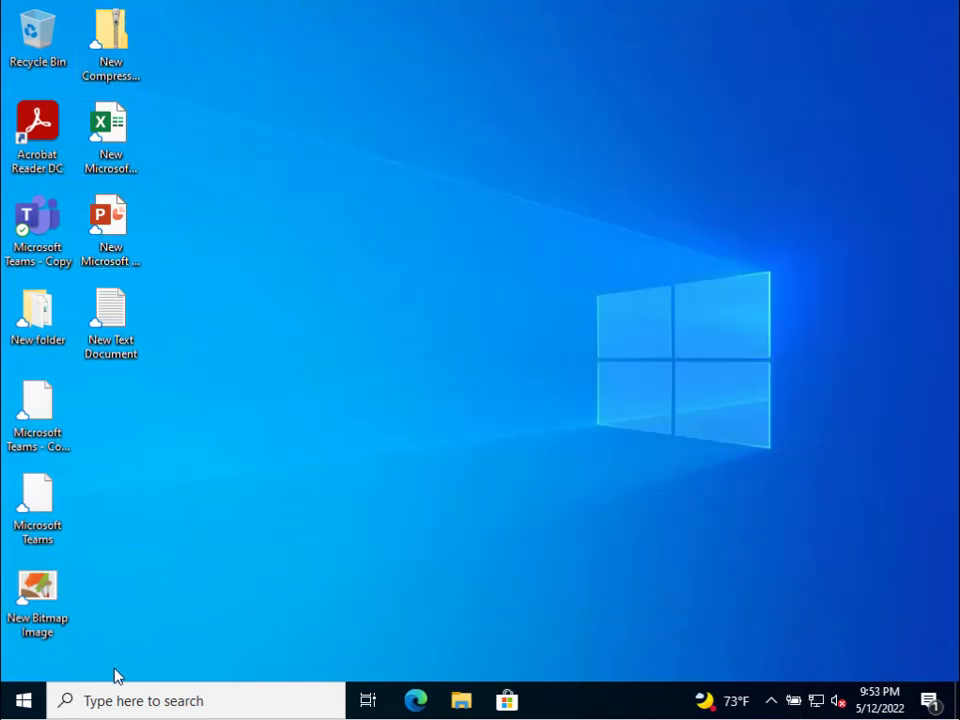
- Search the Start menu for mmc and run it as administrator
left_click(24, 700)
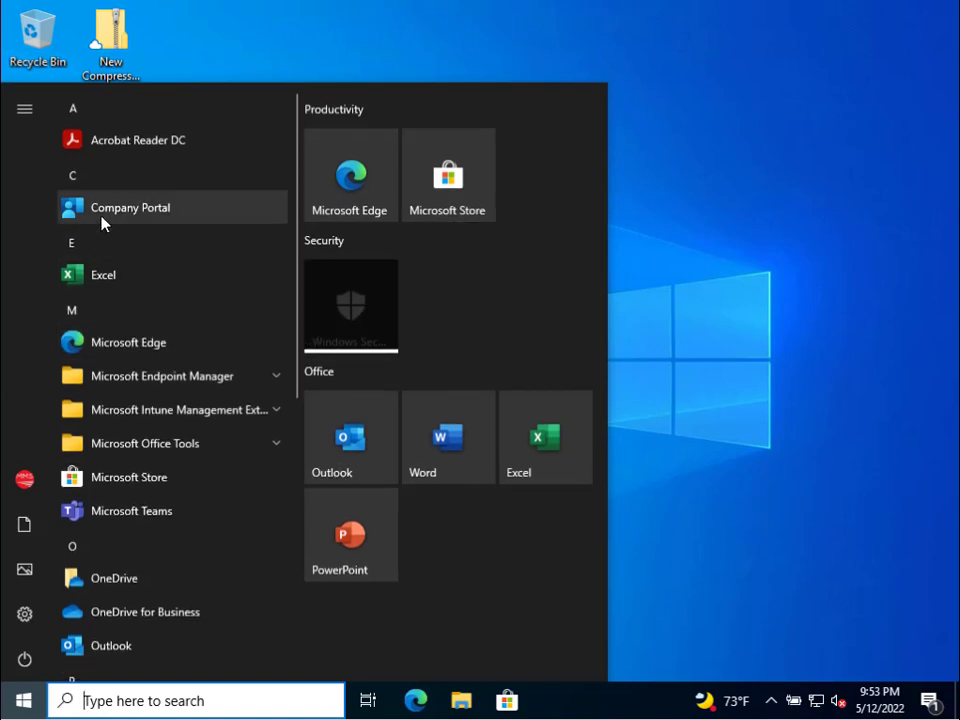
left_click(30, 704)
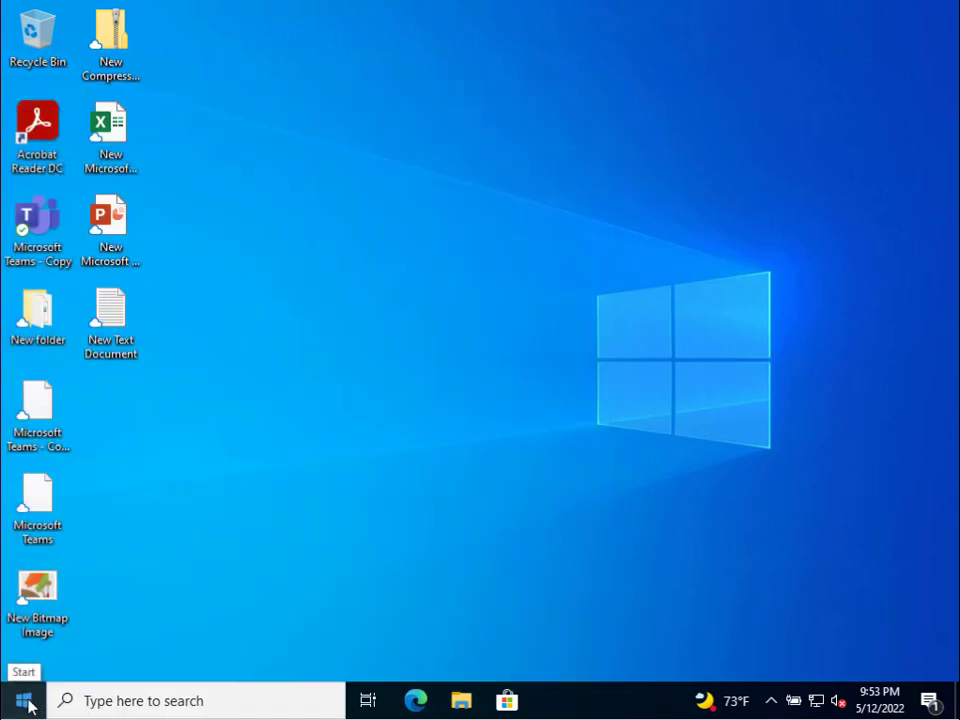
left_click(26, 702)
type("c")
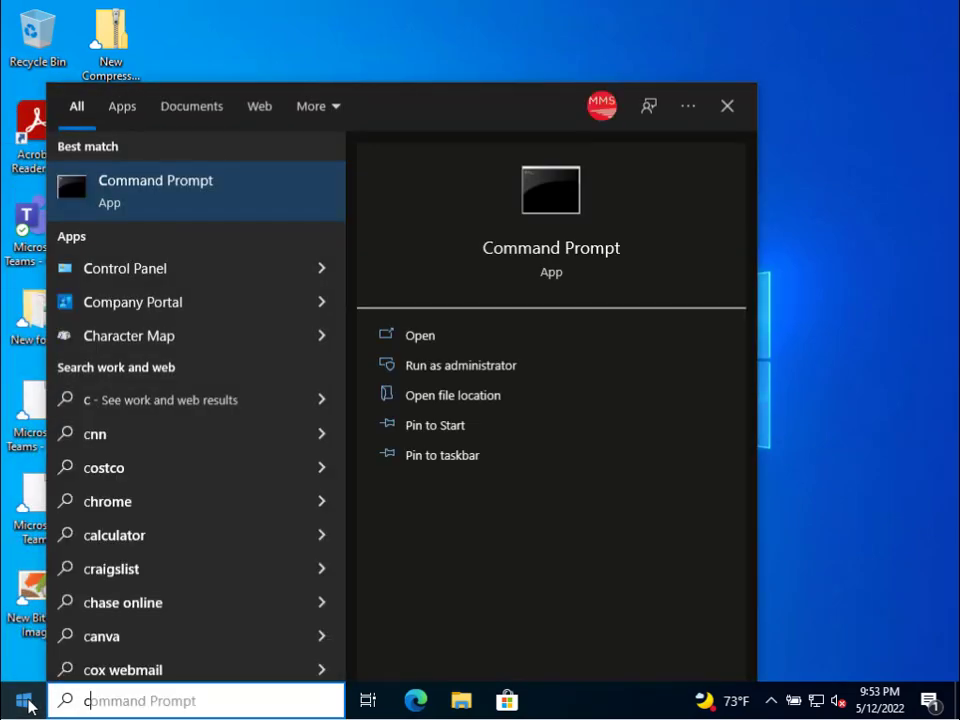
key("BackSpace")
type("mmc")
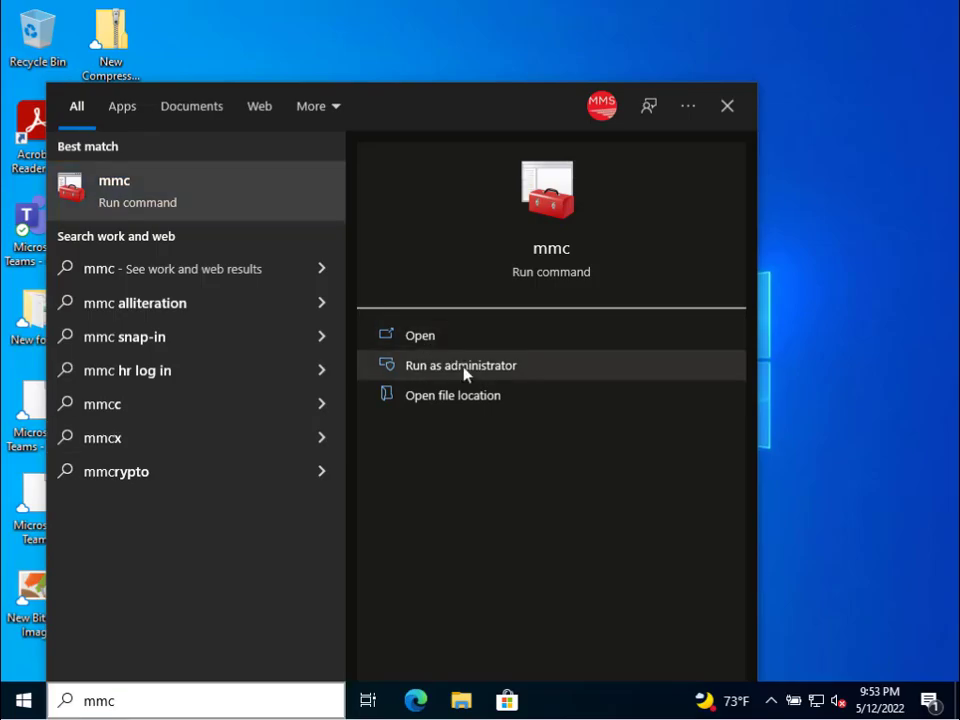
left_click(465, 368)
- Approve UAC and add a Certificates snap-in for My user account
left_click(381, 467)
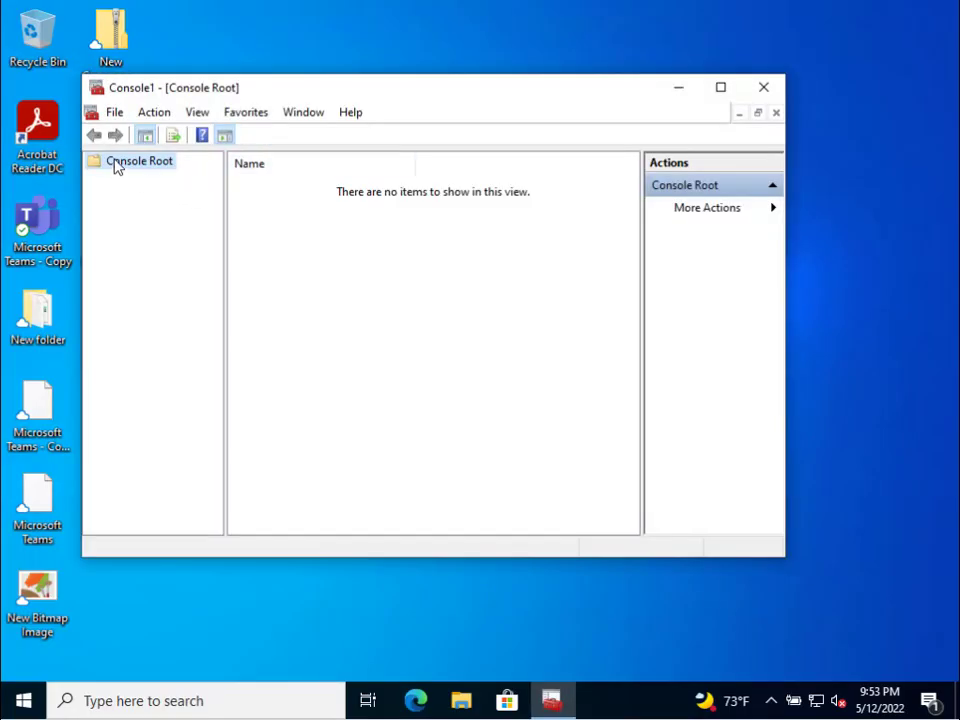
left_click(114, 113)
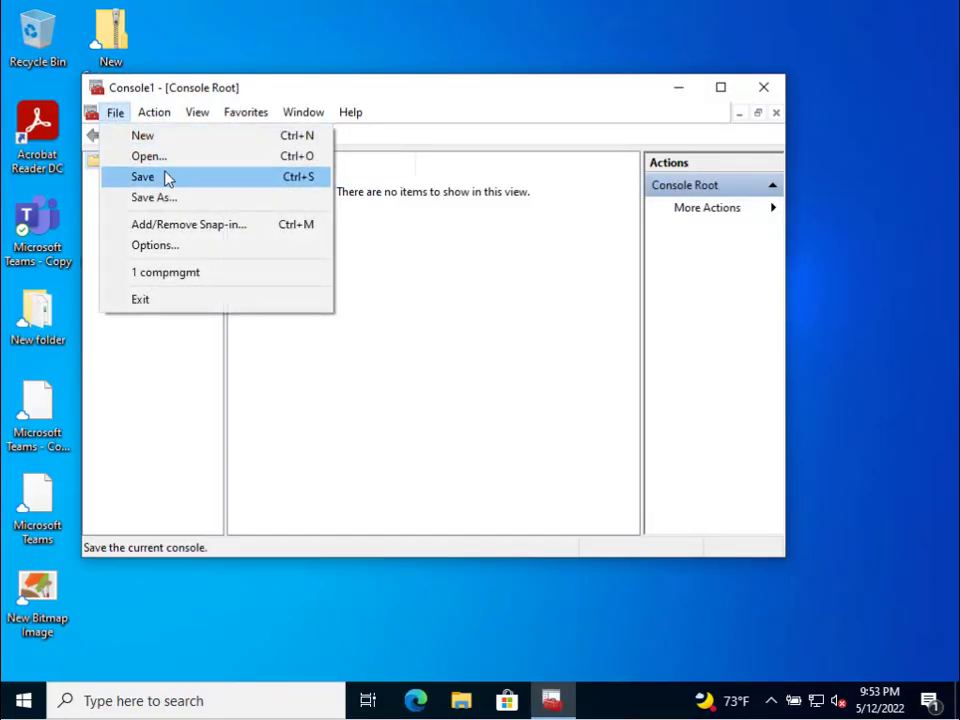
left_click(240, 224)
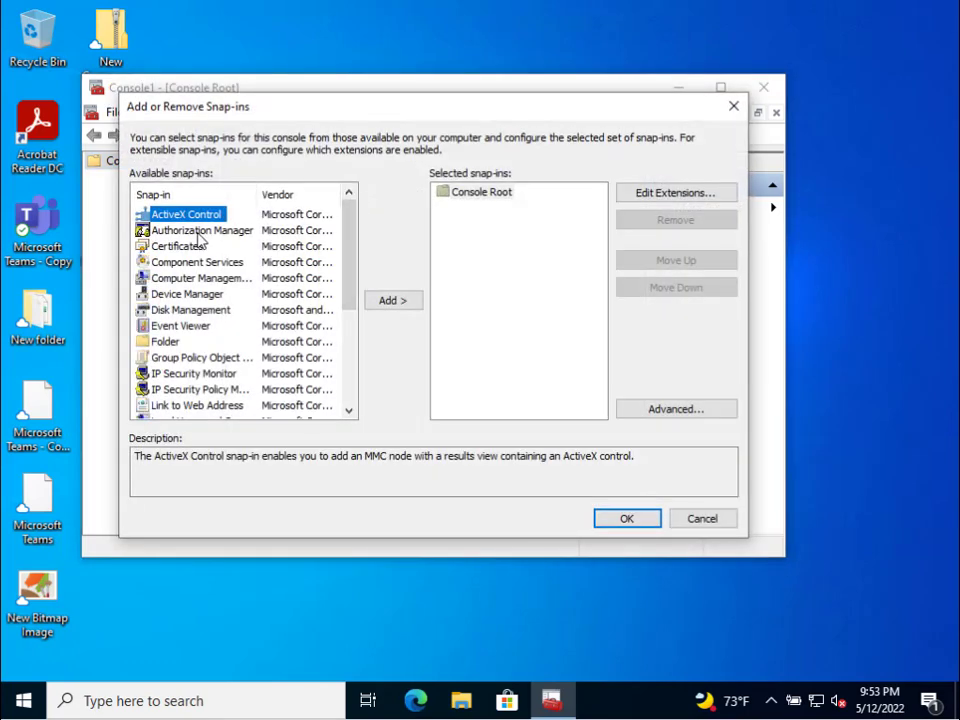
double_click(195, 247)
left_click(194, 225)
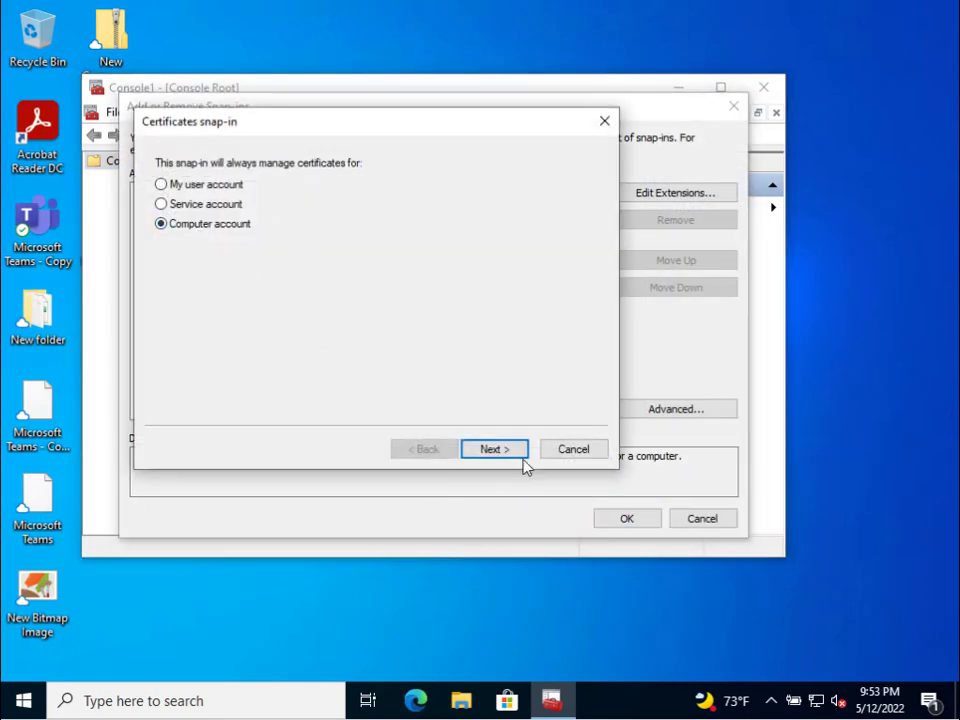
left_click(189, 182)
left_click(494, 450)
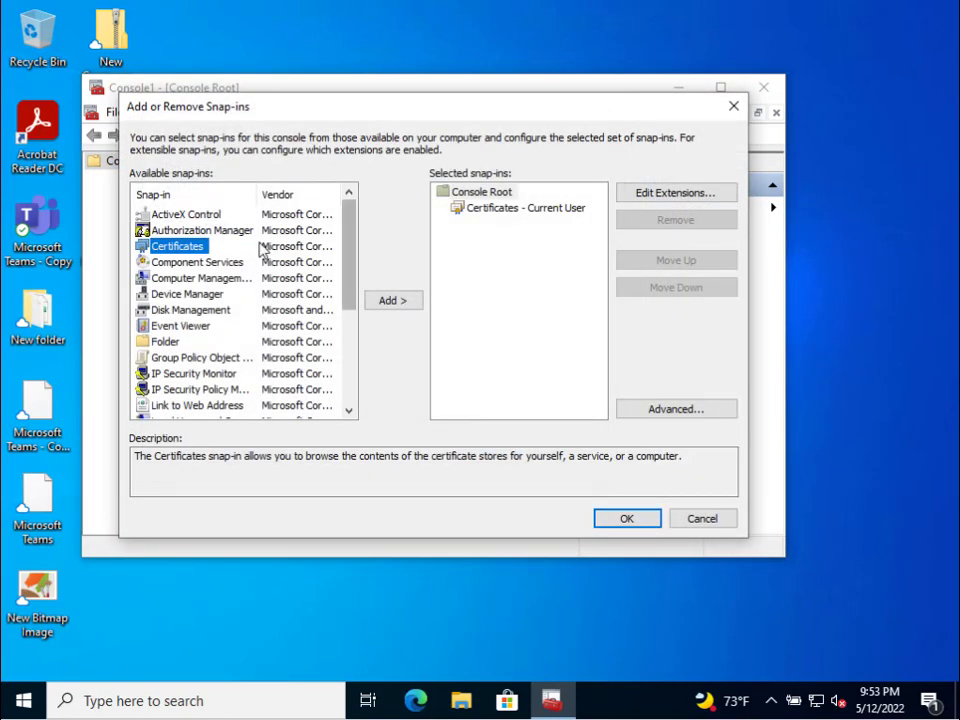
- Add a second Certificates snap-in for the Local computer account and confirm
left_click(412, 302)
left_click(186, 225)
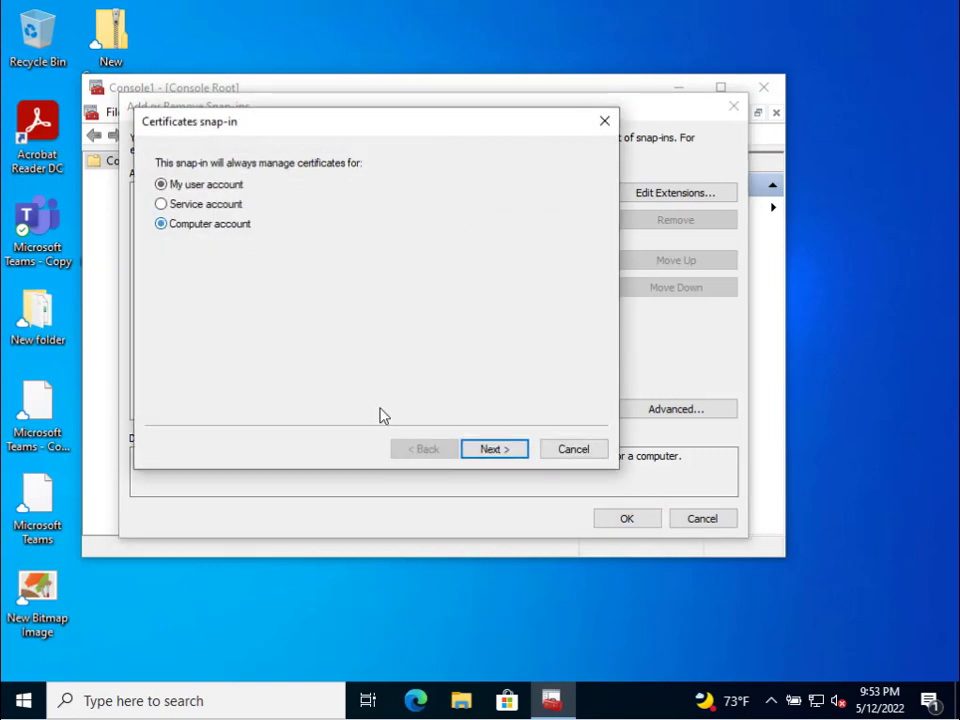
left_click(495, 450)
left_click(513, 451)
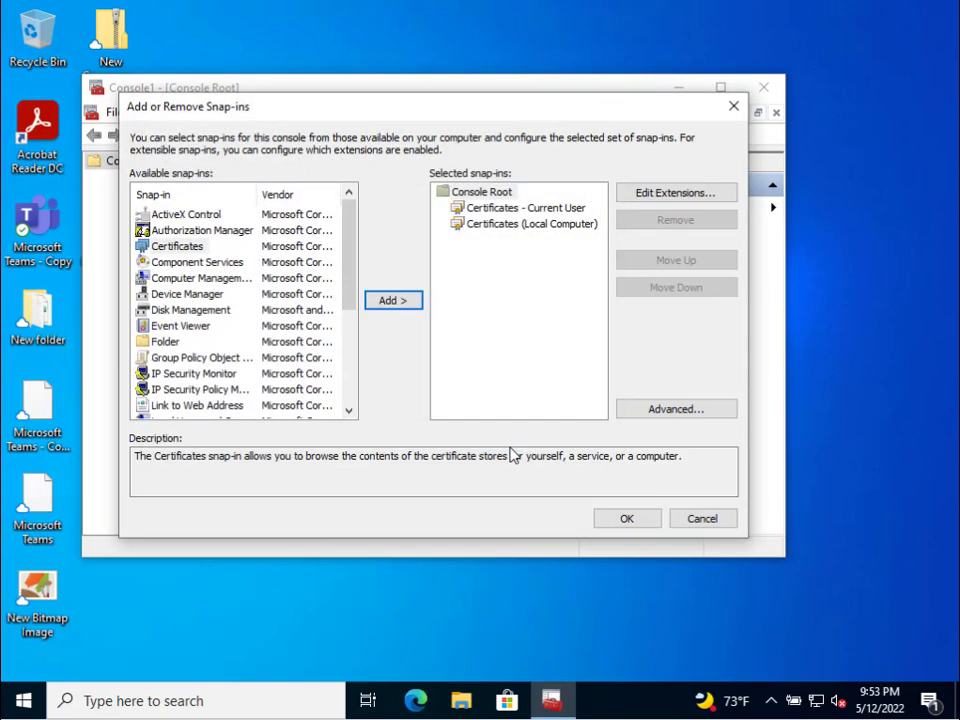
left_click(638, 523)
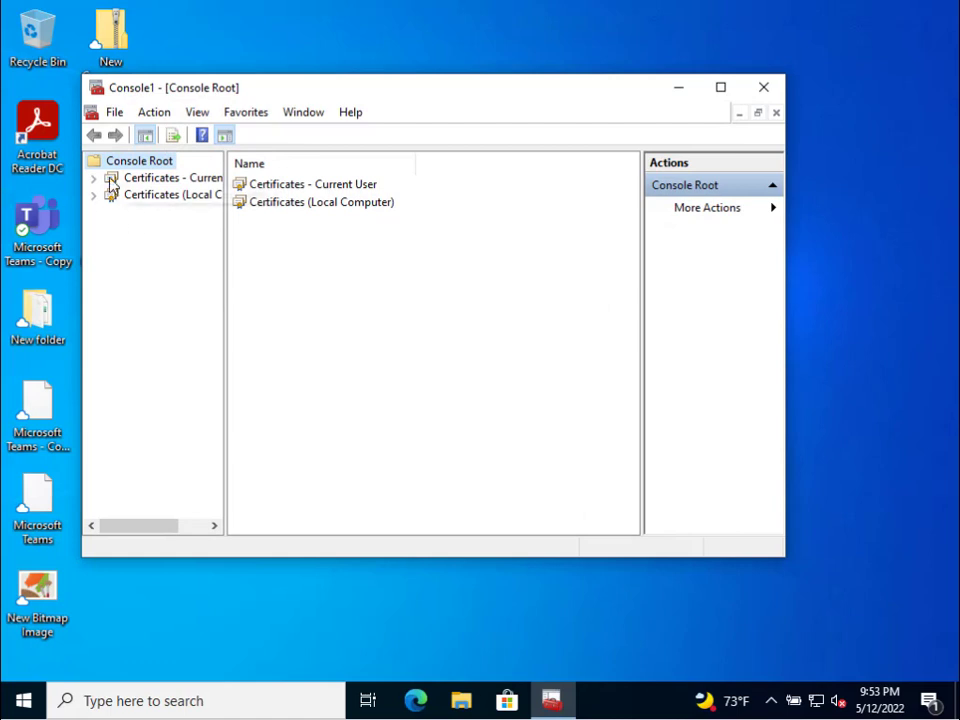
- Show the Current User's Personal certificates and select the first one
left_click(94, 177)
left_click(155, 194)
double_click(278, 185)
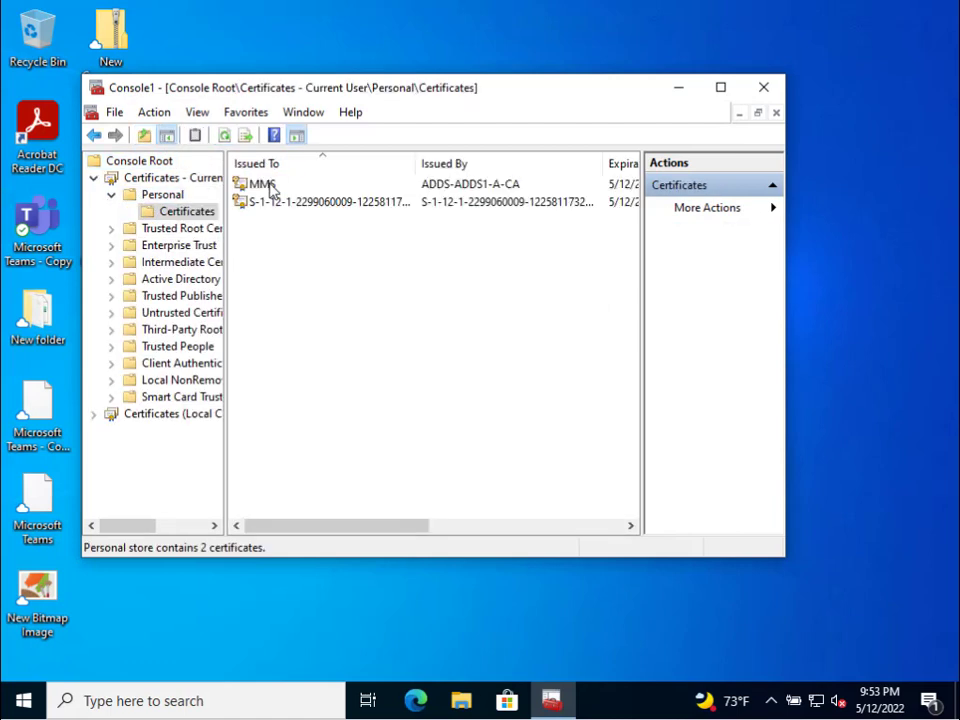
left_click(312, 186)
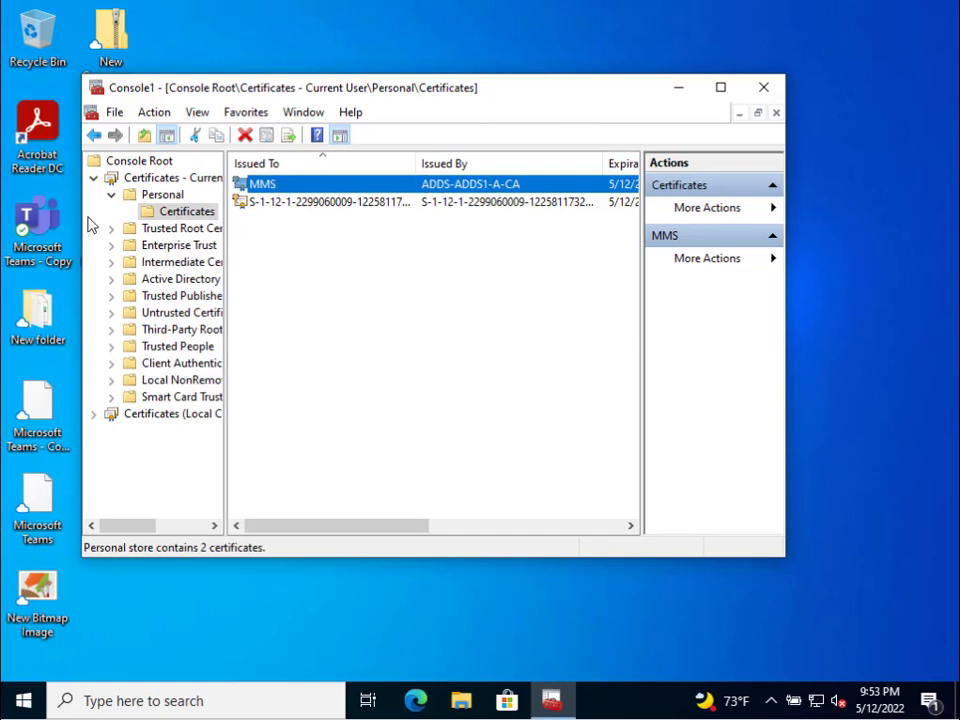
- Inspect the Local Computer's Personal certificates, then close MMC without saving
left_click(95, 414)
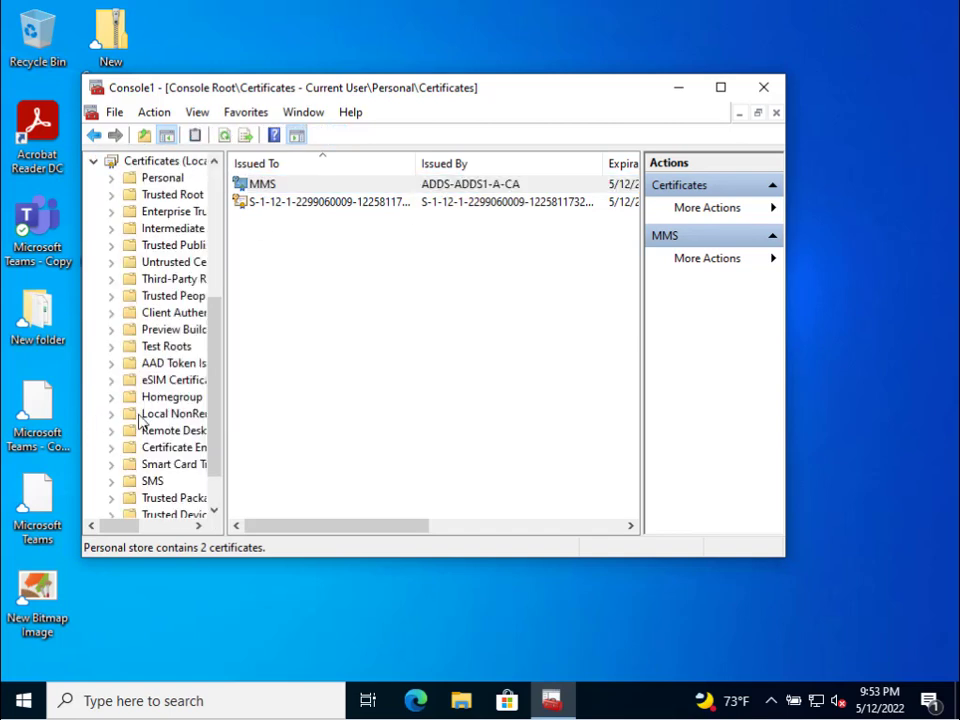
left_click(162, 179)
double_click(300, 188)
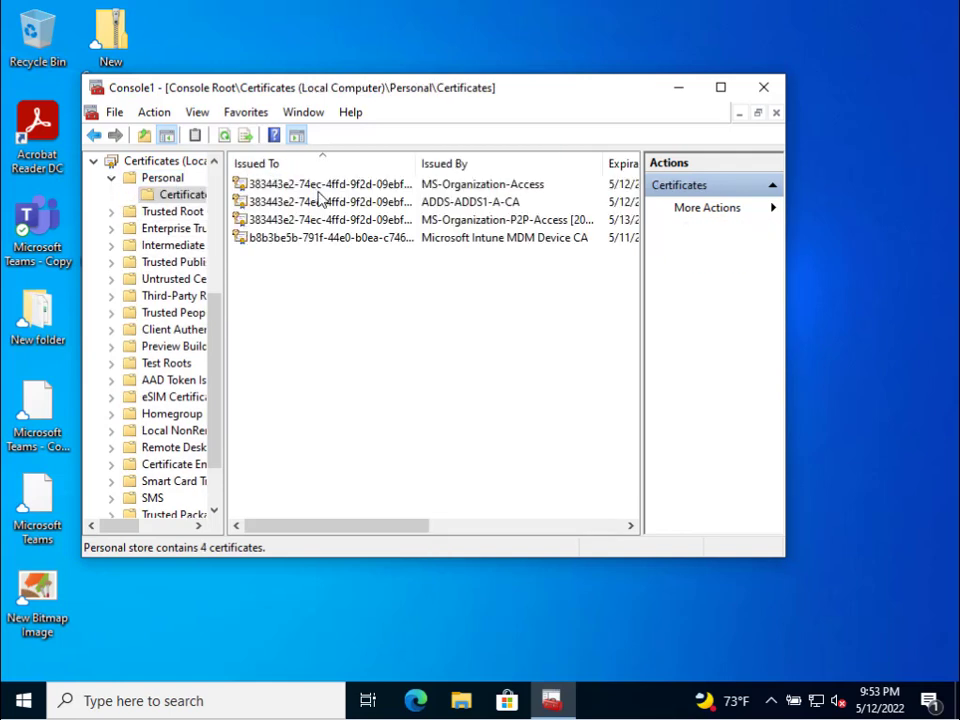
left_click(476, 204)
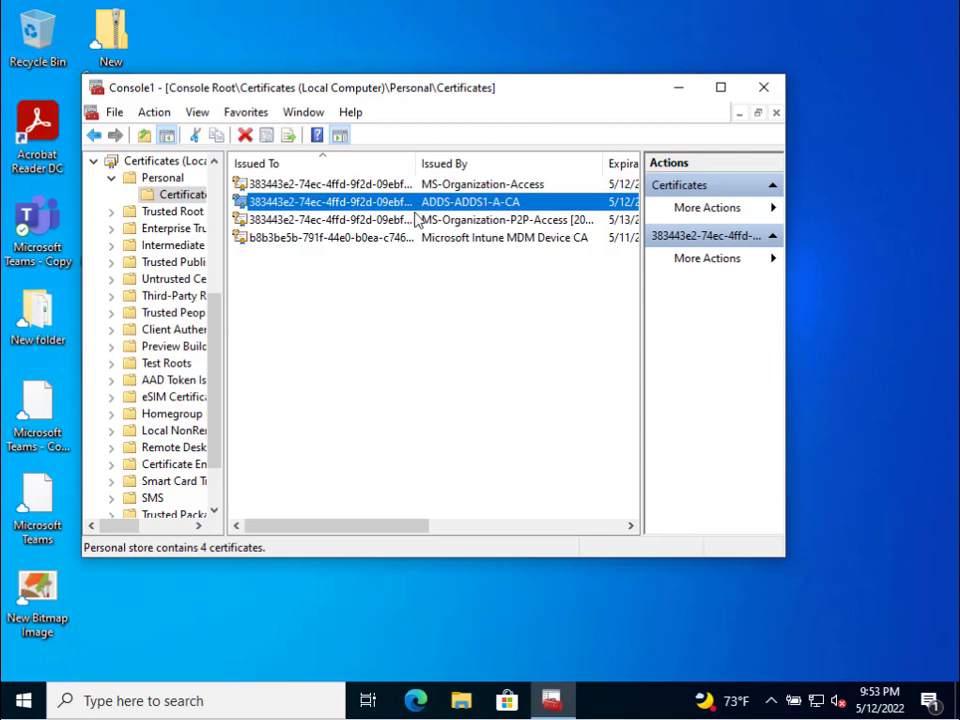
left_click(766, 95)
key("Tab")
key("Return")
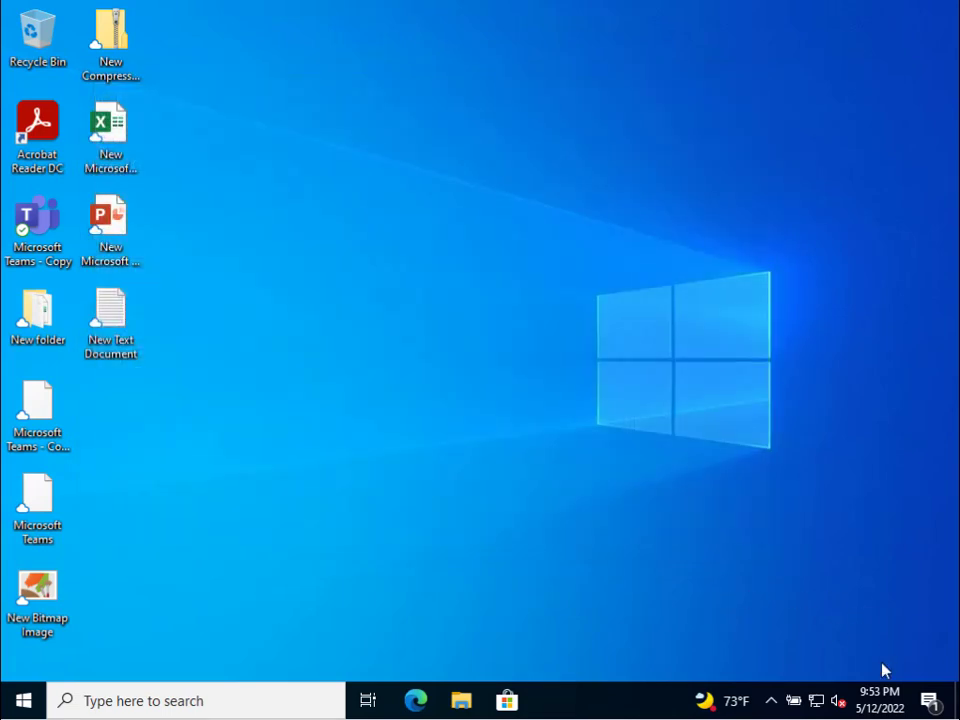
- Confirm MVN AutoVPN and ADDS.Mauvlan.Net show Connected, then bring up the Start app list
left_click(816, 700)
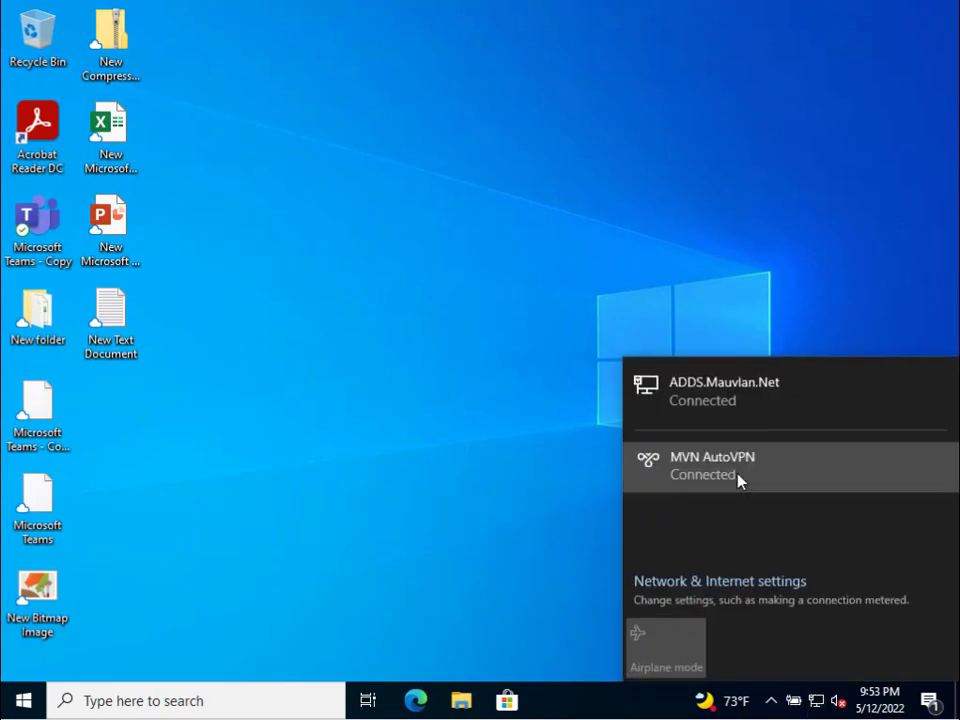
left_click(737, 477)
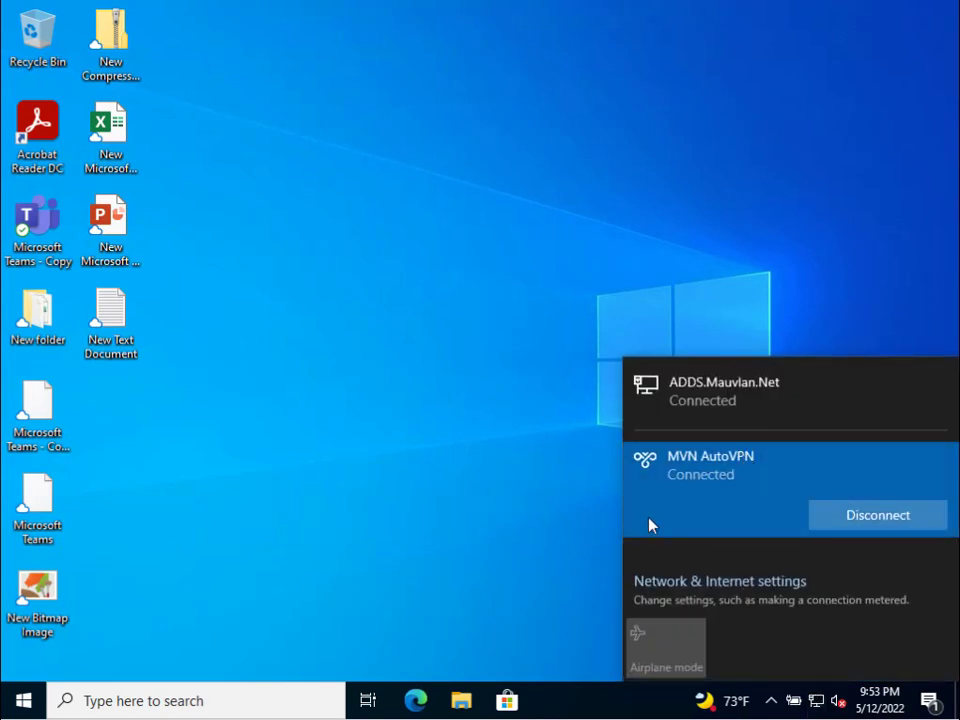
left_click(731, 268)
left_click(822, 702)
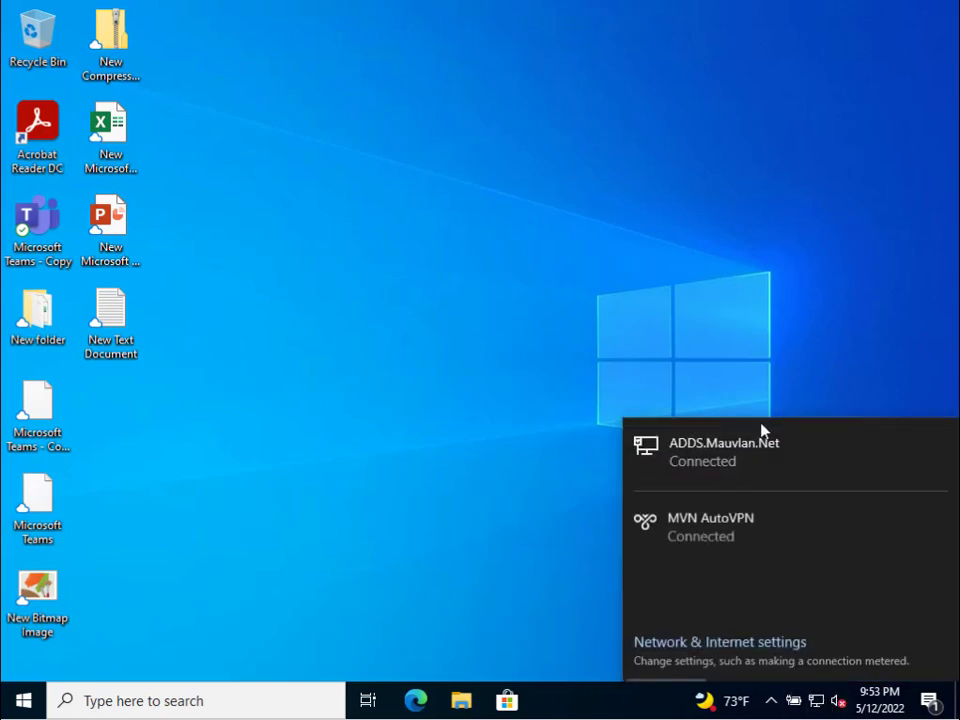
left_click(495, 401)
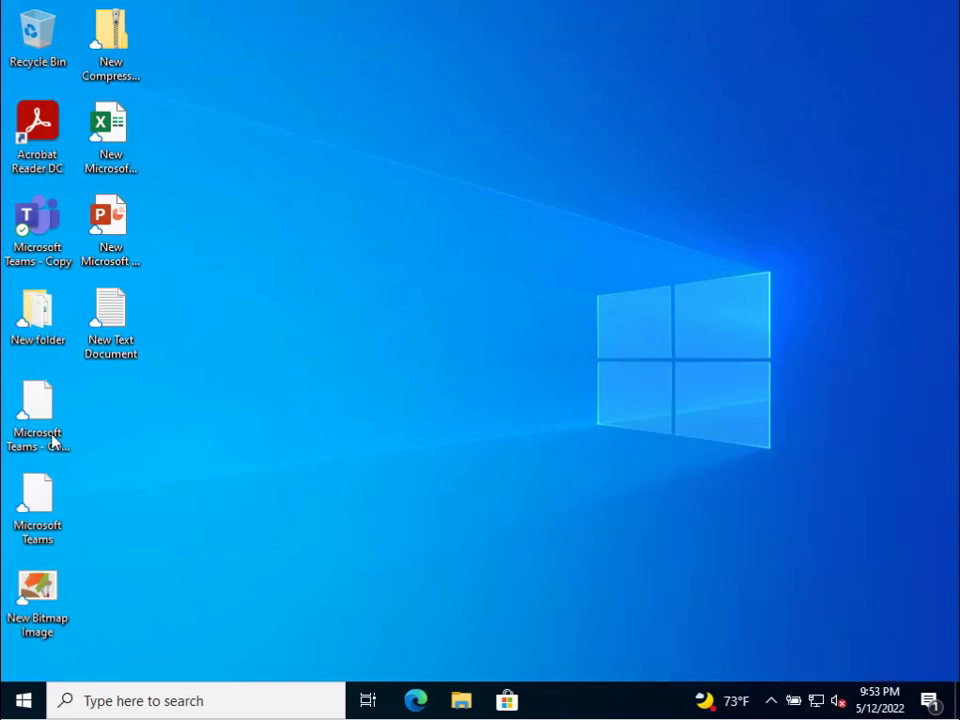
key("super")
left_click(770, 233)
key("super")
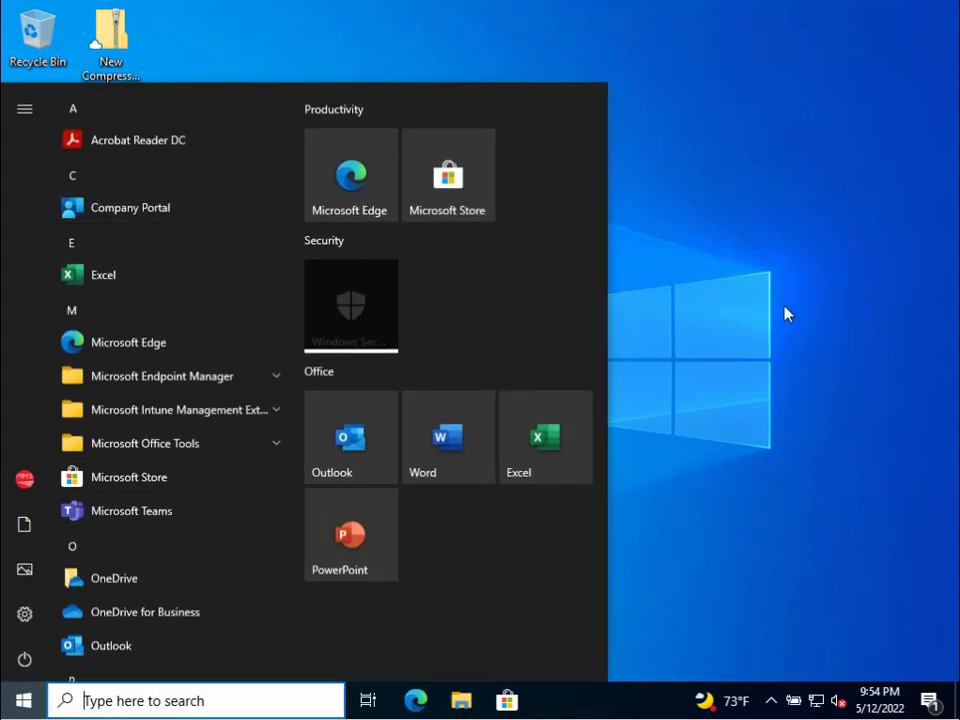